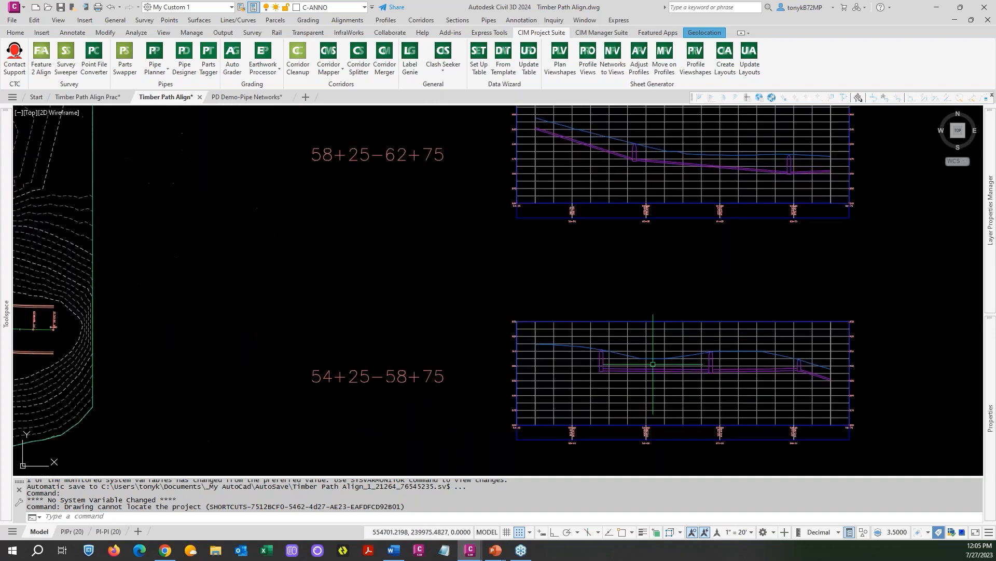
Start Pipe Designer and select Structure - (26), the first manhole of the network in the long profile view.
{"action": "scroll", "coordinate": [652, 363], "scroll_direction": "down", "scroll_amount": 8}
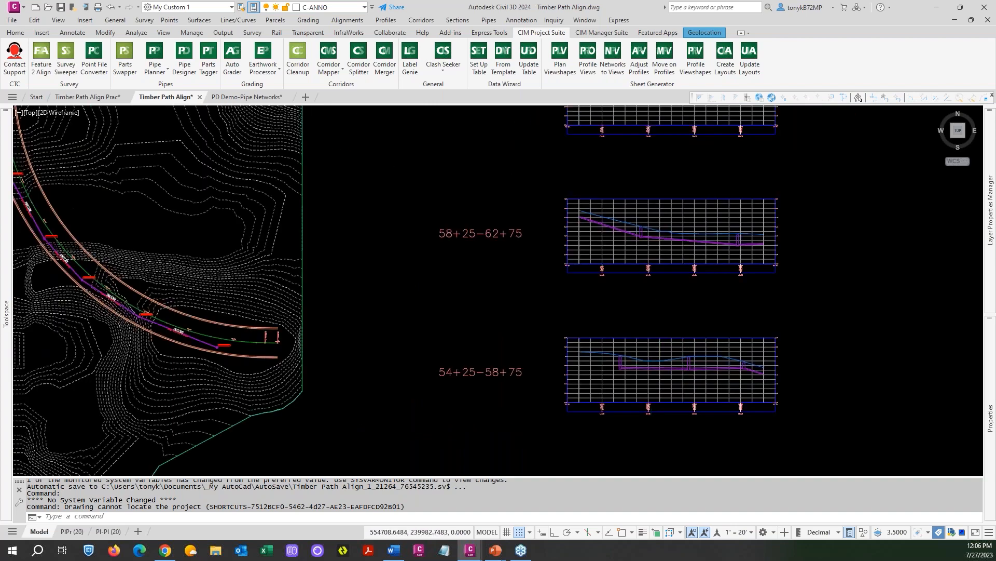
{"action": "middle_click_drag", "start_coordinate": [500, 109], "coordinate": [530, 228]}
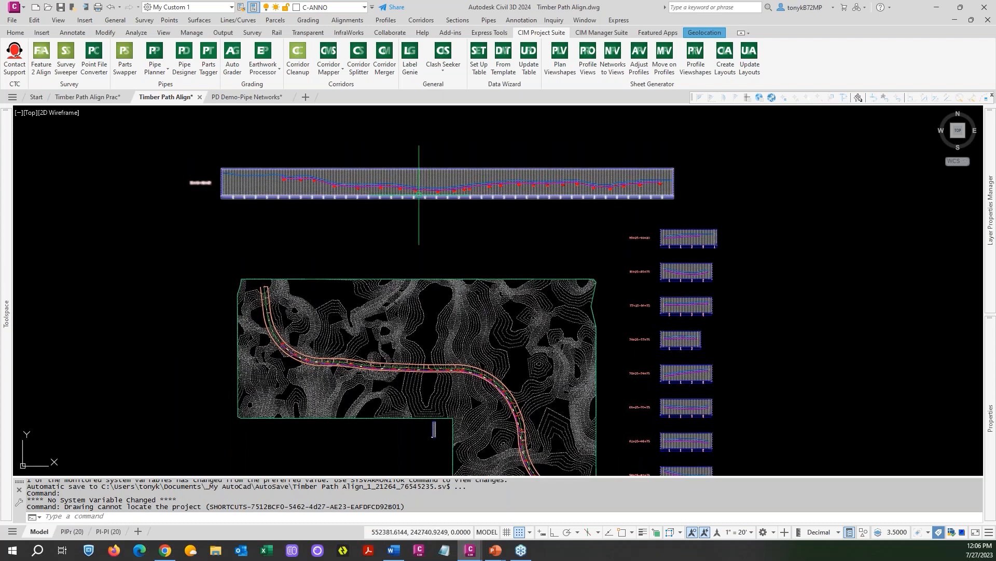
{"action": "scroll", "coordinate": [418, 221], "scroll_direction": "up", "scroll_amount": 4}
{"action": "middle_click_drag", "start_coordinate": [411, 221], "coordinate": [407, 278]}
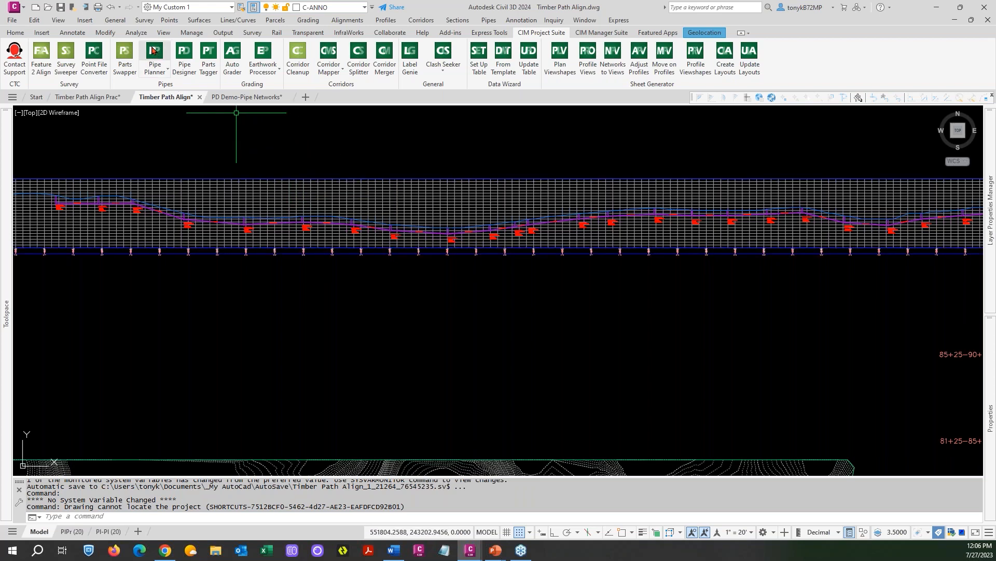
{"action": "left_click", "coordinate": [183, 50]}
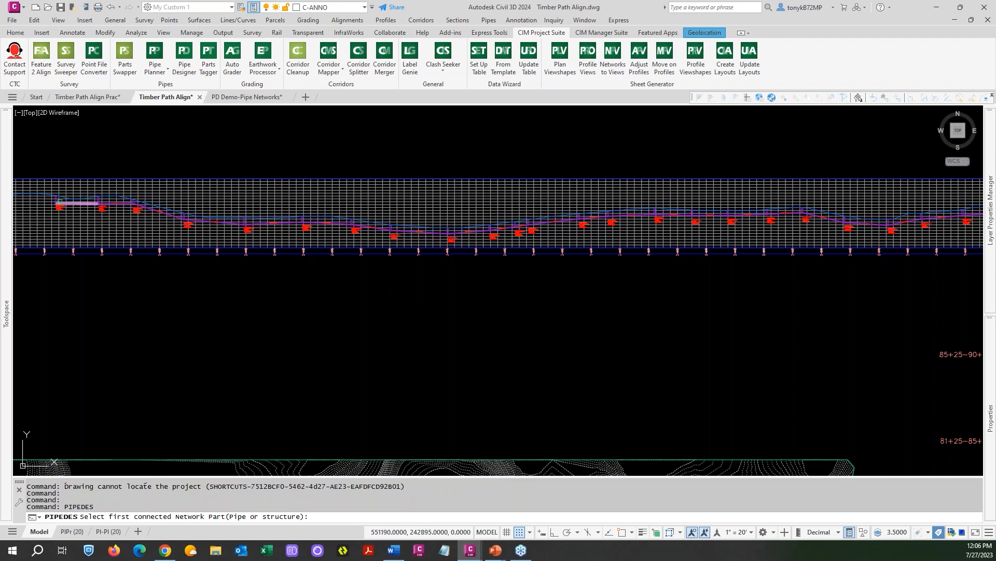
{"action": "scroll", "coordinate": [61, 201], "scroll_direction": "up", "scroll_amount": 1}
{"action": "scroll", "coordinate": [51, 176], "scroll_direction": "up", "scroll_amount": 3}
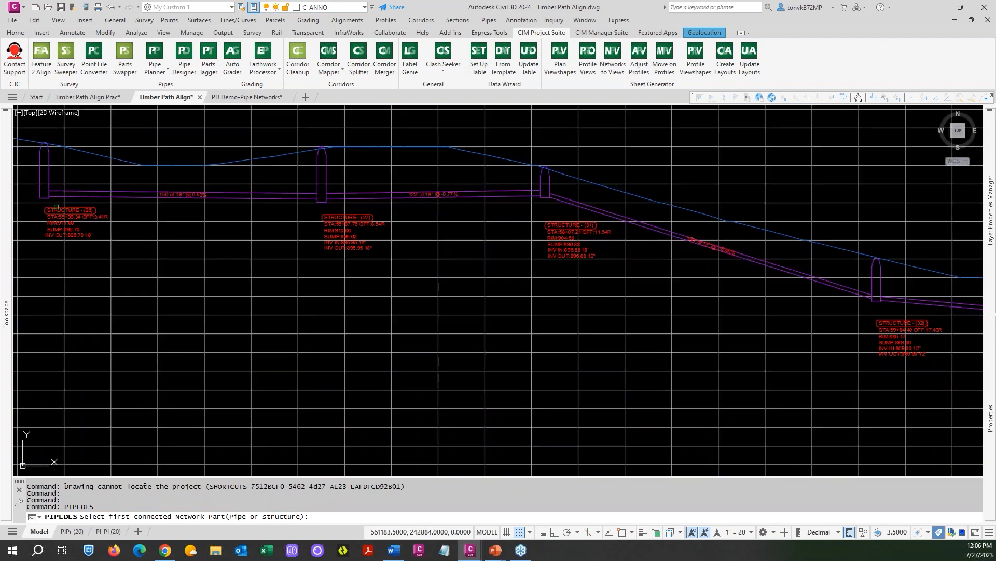
{"action": "left_click", "coordinate": [47, 175]}
Extend the selection to Structure - (37) near station 69+00, load the run in Pipe Designer and enlarge its window.
{"action": "scroll", "coordinate": [49, 177], "scroll_direction": "down", "scroll_amount": 5}
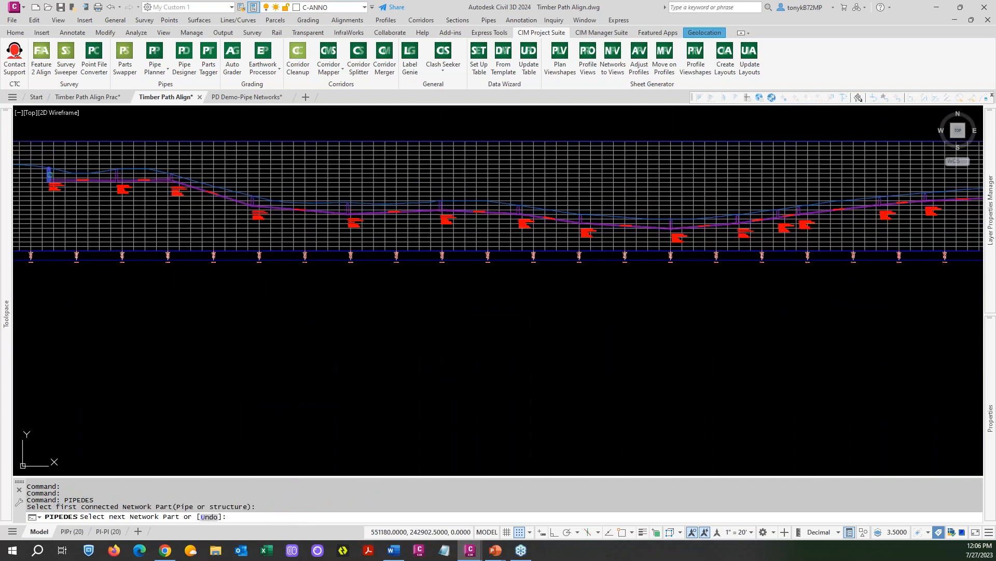
{"action": "middle_click_drag", "start_coordinate": [416, 250], "coordinate": [260, 265]}
{"action": "middle_click_drag", "start_coordinate": [365, 255], "coordinate": [355, 260]}
{"action": "scroll", "coordinate": [520, 234], "scroll_direction": "up", "scroll_amount": 5}
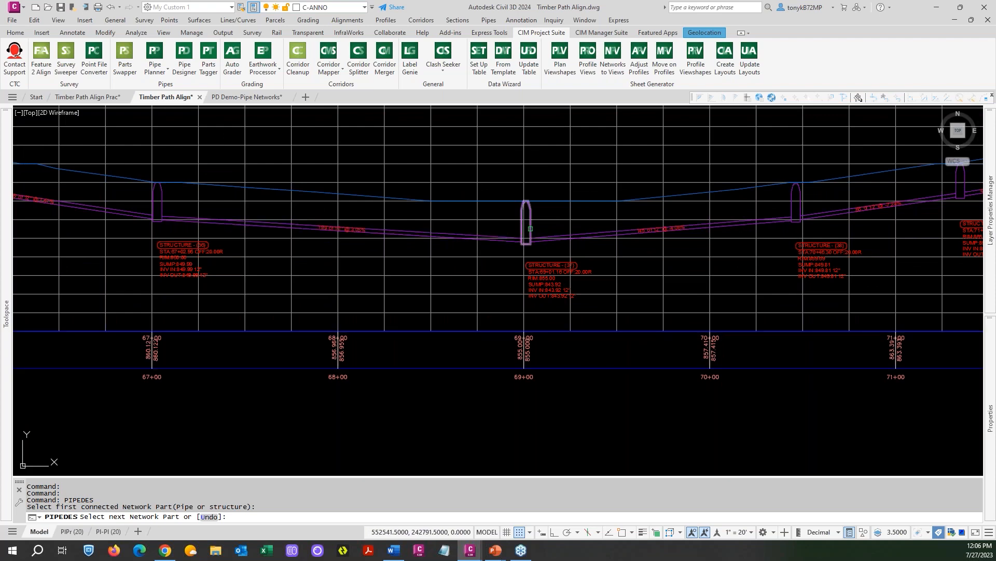
{"action": "left_click", "coordinate": [530, 228]}
{"action": "scroll", "coordinate": [530, 228], "scroll_direction": "down", "scroll_amount": 5}
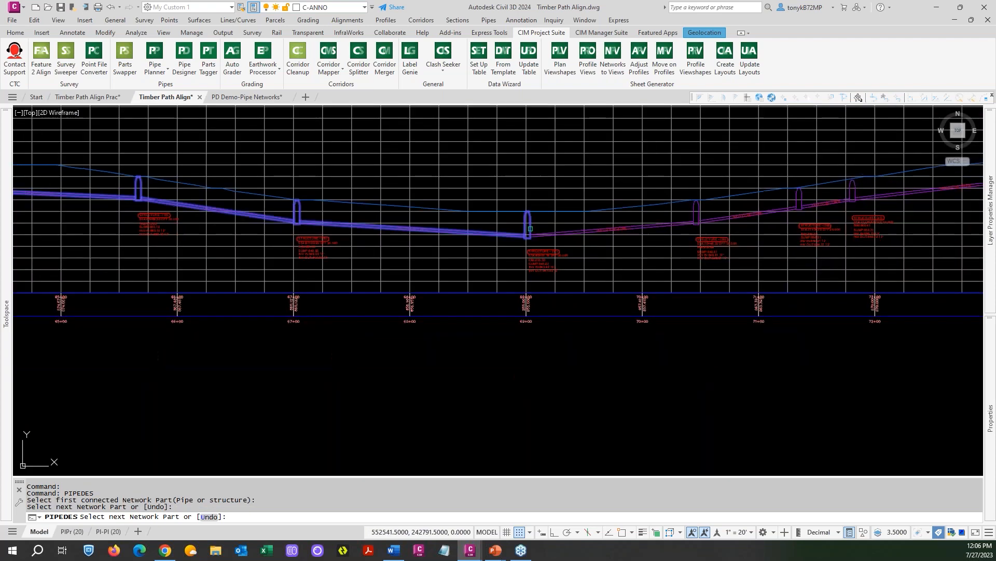
{"action": "middle_click_drag", "start_coordinate": [458, 194], "coordinate": [490, 252]}
{"action": "scroll", "coordinate": [490, 252], "scroll_direction": "down", "scroll_amount": 1}
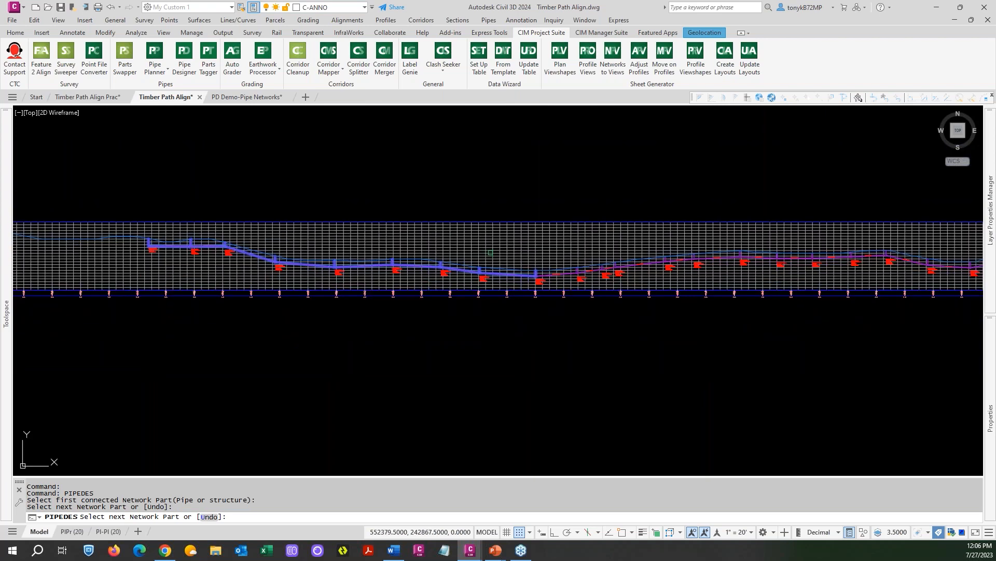
{"action": "middle_click_drag", "start_coordinate": [487, 251], "coordinate": [389, 246]}
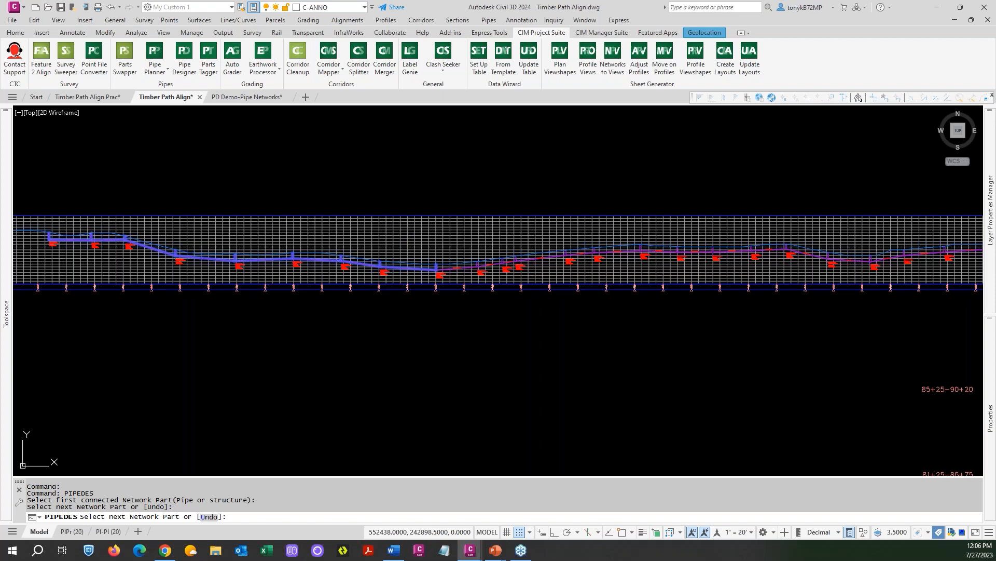
{"action": "key", "text": "Return"}
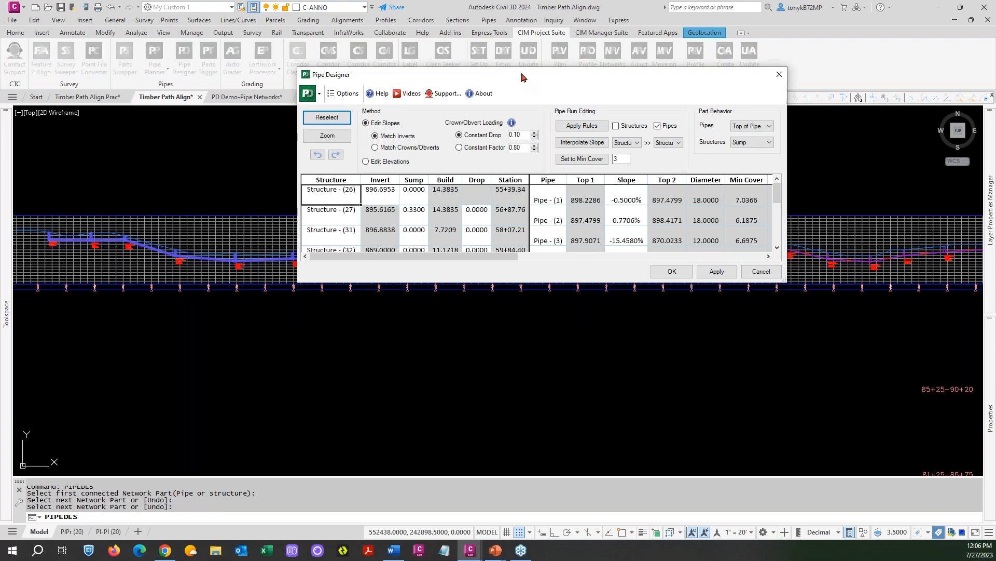
{"action": "left_click_drag", "start_coordinate": [522, 77], "coordinate": [457, 120]}
{"action": "left_click_drag", "start_coordinate": [721, 326], "coordinate": [846, 476]}
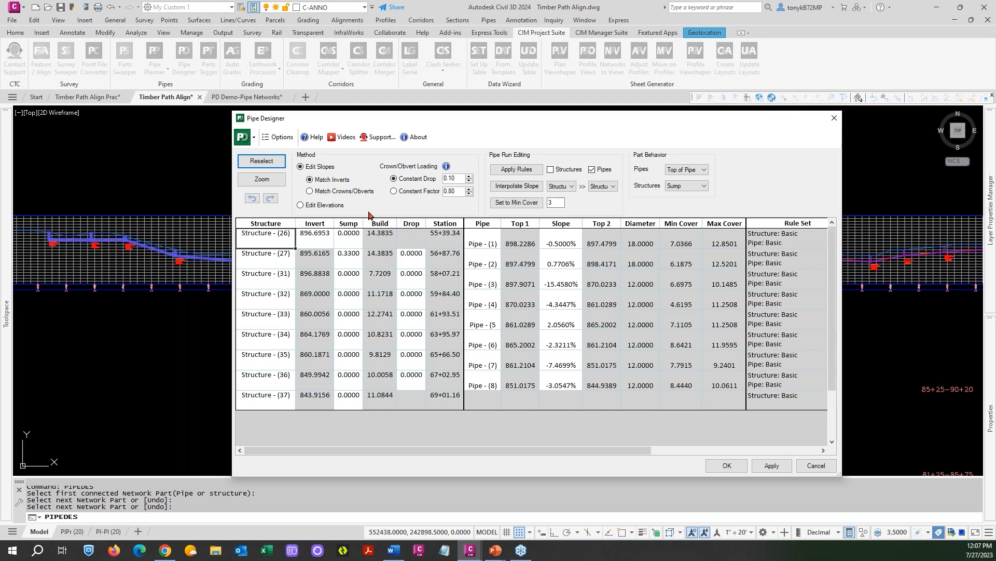
In the options, set the cover-checking interval to 5 and display the structures' Description, Part Size Name, Rim, Offset and Vertical Deflection.
{"action": "left_click", "coordinate": [279, 138]}
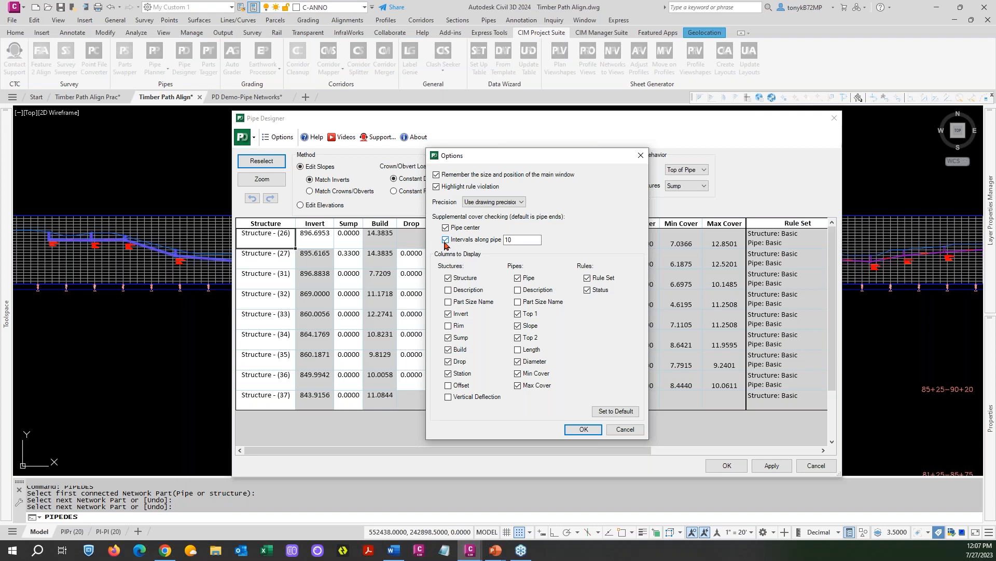
{"action": "left_click_drag", "start_coordinate": [517, 236], "coordinate": [506, 238]}
{"action": "left_click", "coordinate": [448, 290]}
{"action": "left_click", "coordinate": [449, 302]}
{"action": "left_click", "coordinate": [449, 325]}
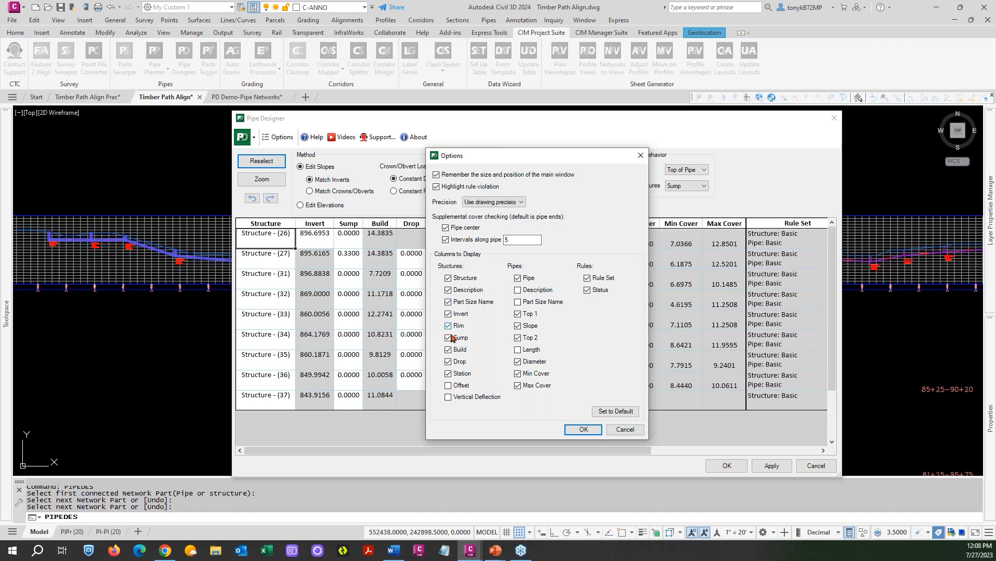
{"action": "left_click", "coordinate": [448, 385]}
Display the Description, Part Size Name and Length columns for pipes and accept the options.
{"action": "left_click", "coordinate": [517, 290]}
{"action": "left_click", "coordinate": [517, 302]}
{"action": "left_click", "coordinate": [518, 349]}
{"action": "left_click", "coordinate": [583, 430]}
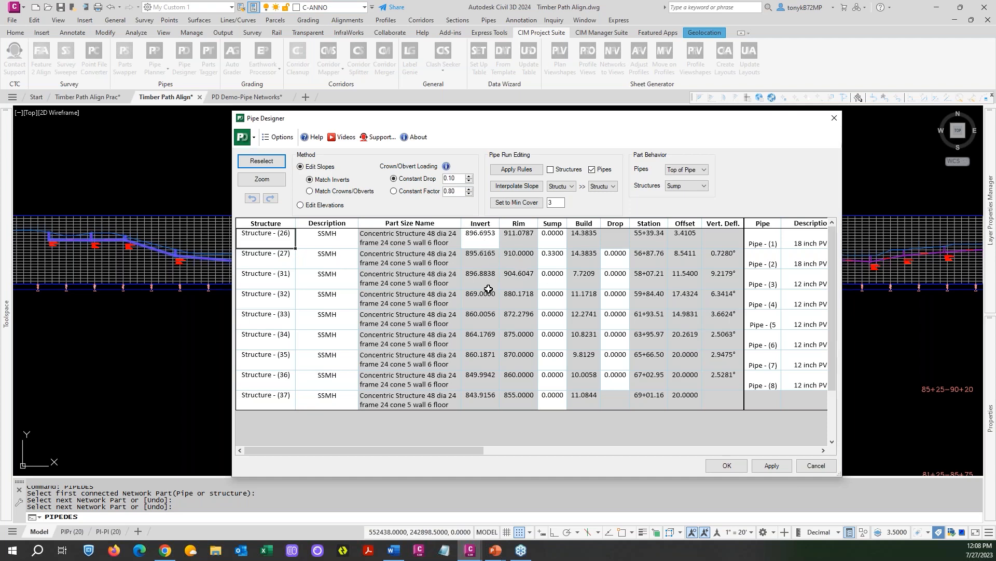
Reposition the Pipe Designer window and review the structure and pipe columns across the table.
{"action": "left_click_drag", "start_coordinate": [845, 424], "coordinate": [914, 424]}
{"action": "left_click_drag", "start_coordinate": [740, 127], "coordinate": [610, 120]}
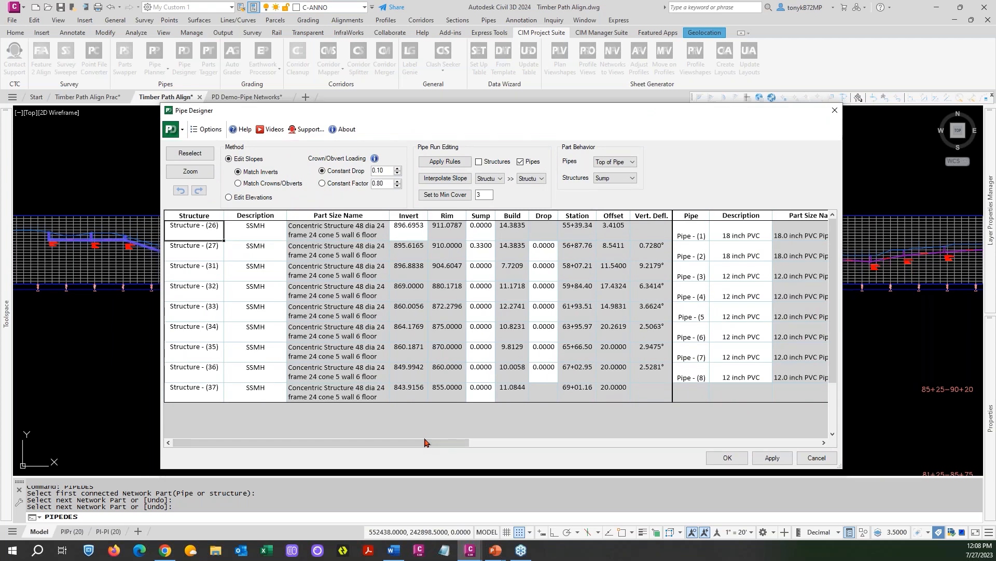
{"action": "left_click_drag", "start_coordinate": [465, 444], "coordinate": [514, 441]}
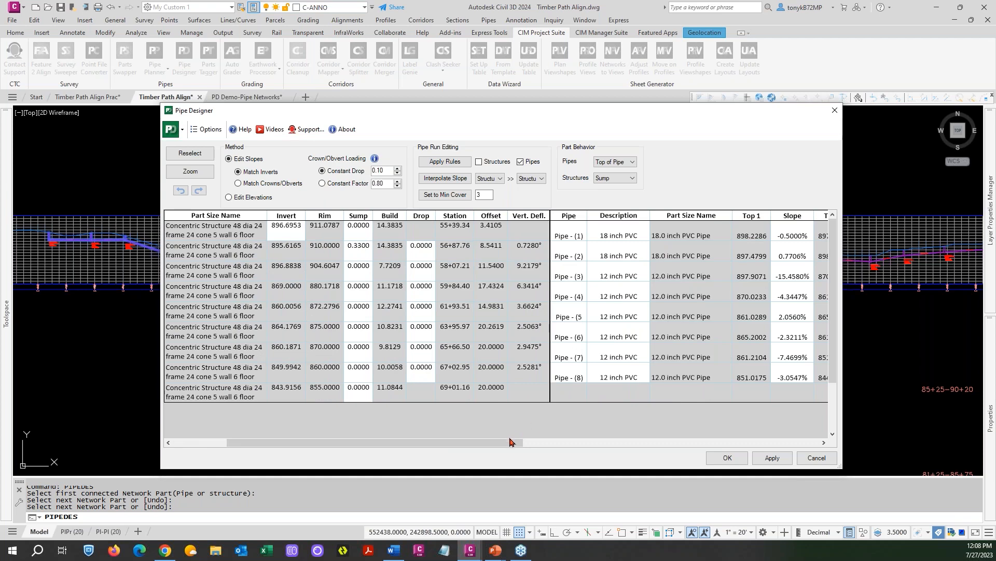
{"action": "left_click_drag", "start_coordinate": [510, 442], "coordinate": [536, 442]}
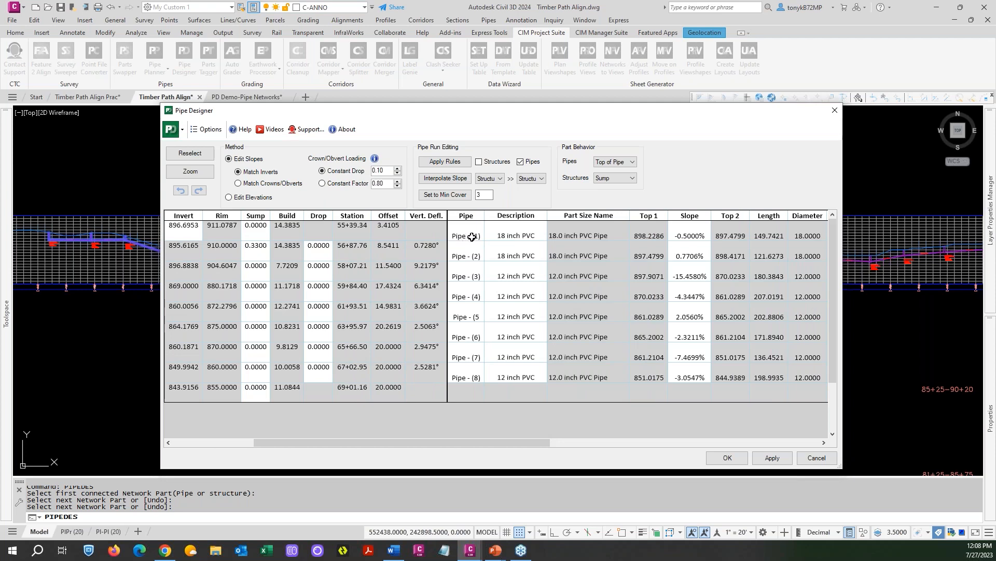
{"action": "left_click_drag", "start_coordinate": [519, 442], "coordinate": [387, 447]}
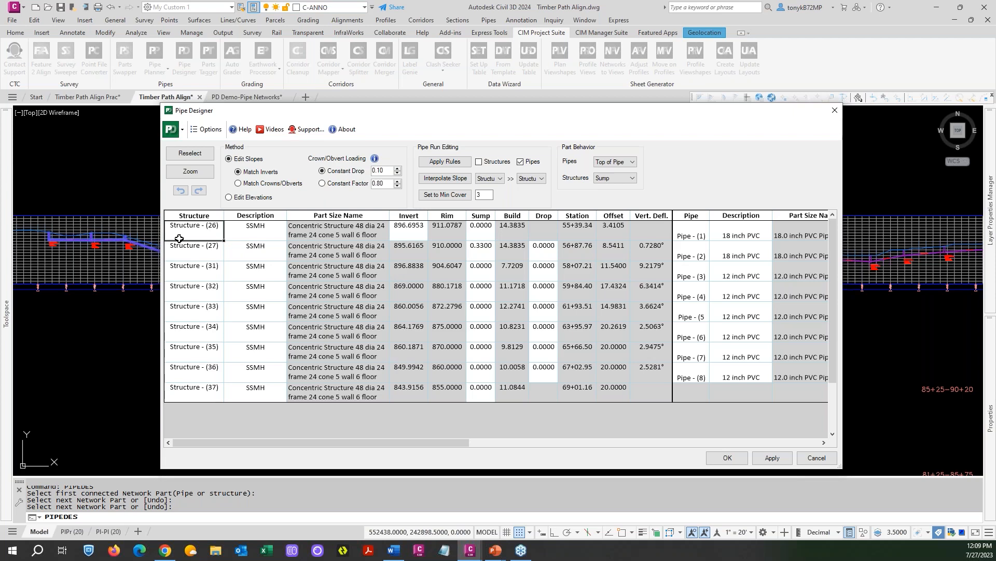
Set the Pipe Designer display precision to 0.00 in the options.
{"action": "left_click", "coordinate": [207, 137]}
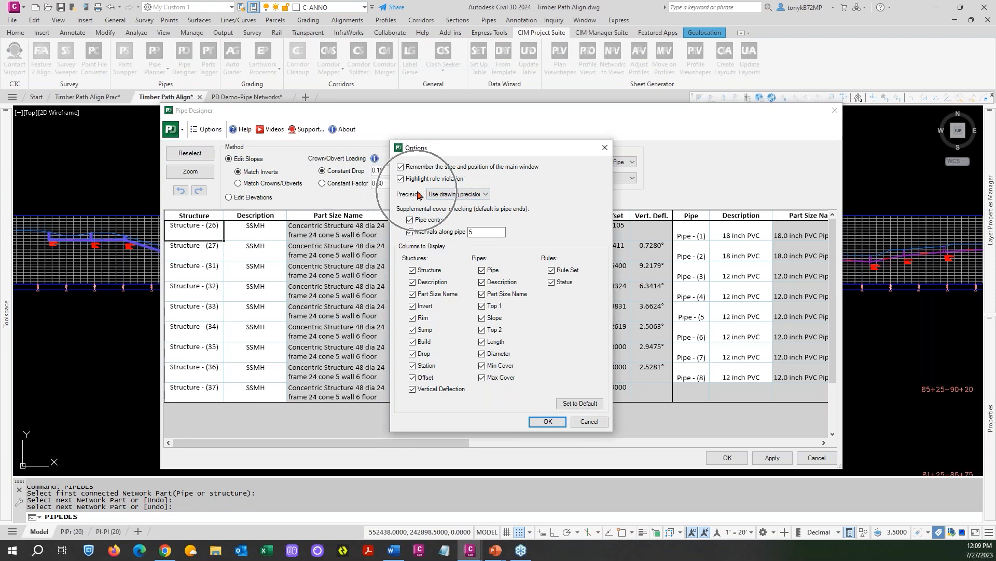
{"action": "left_click_drag", "start_coordinate": [485, 152], "coordinate": [345, 123]}
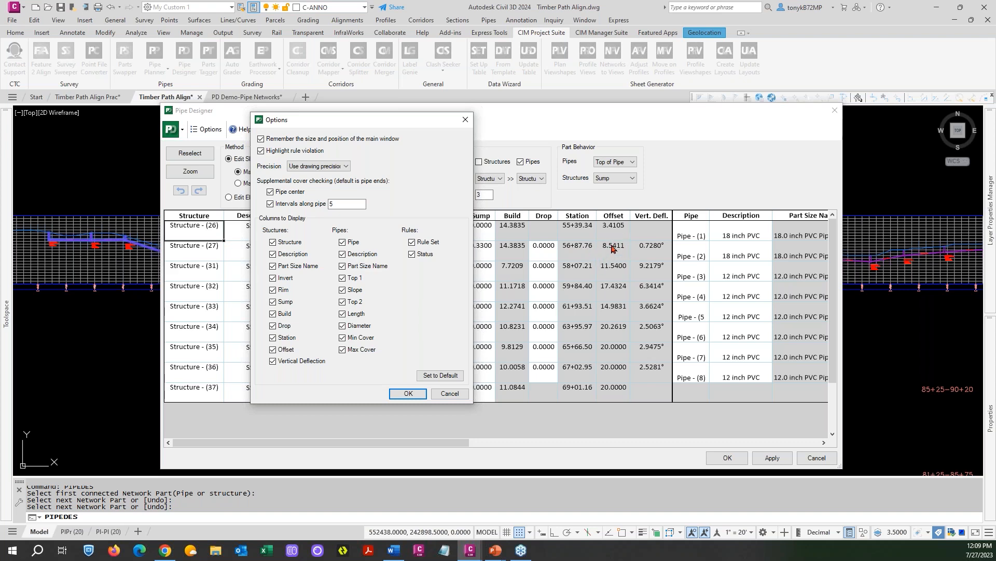
{"action": "left_click", "coordinate": [341, 173]}
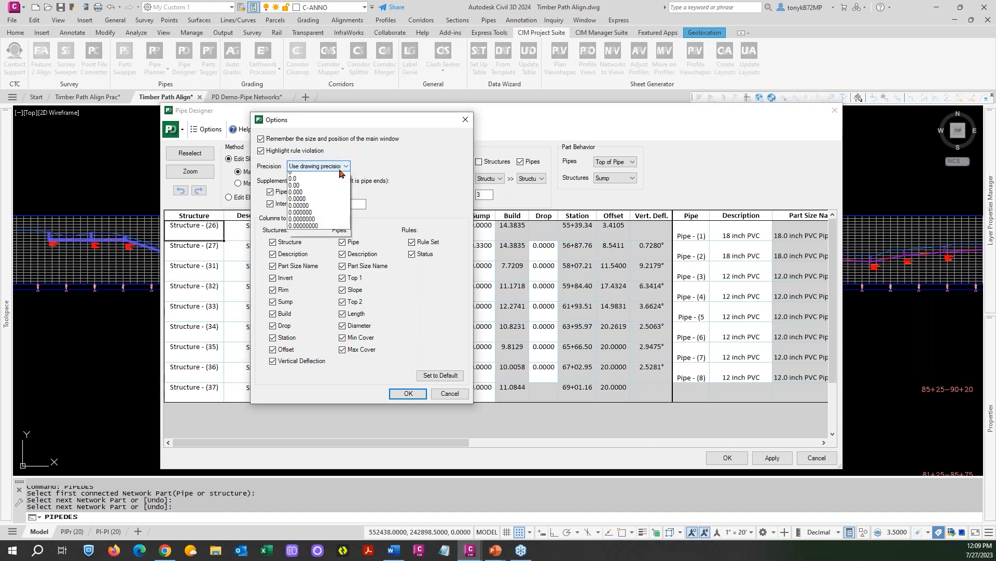
{"action": "left_click", "coordinate": [310, 196]}
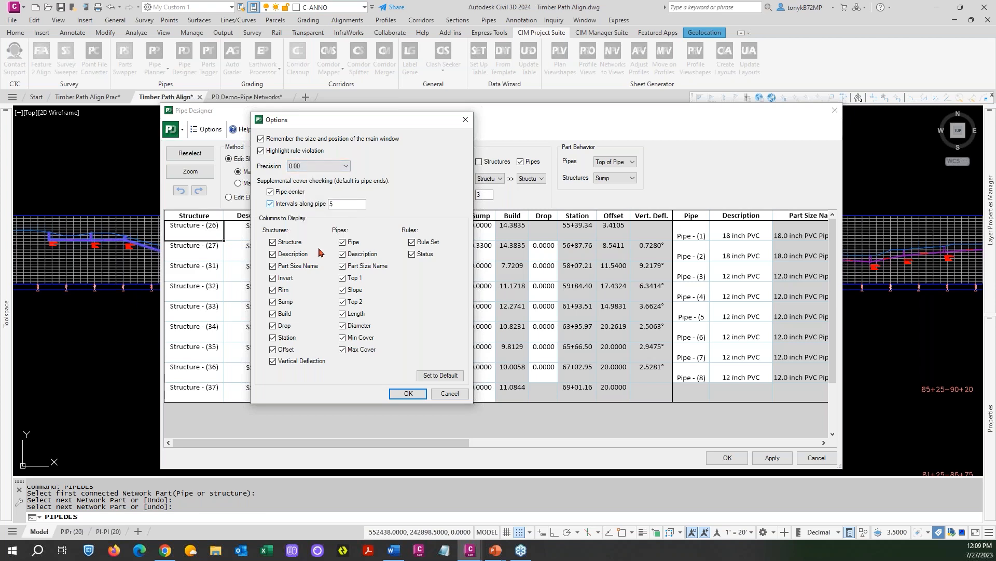
{"action": "left_click", "coordinate": [407, 393]}
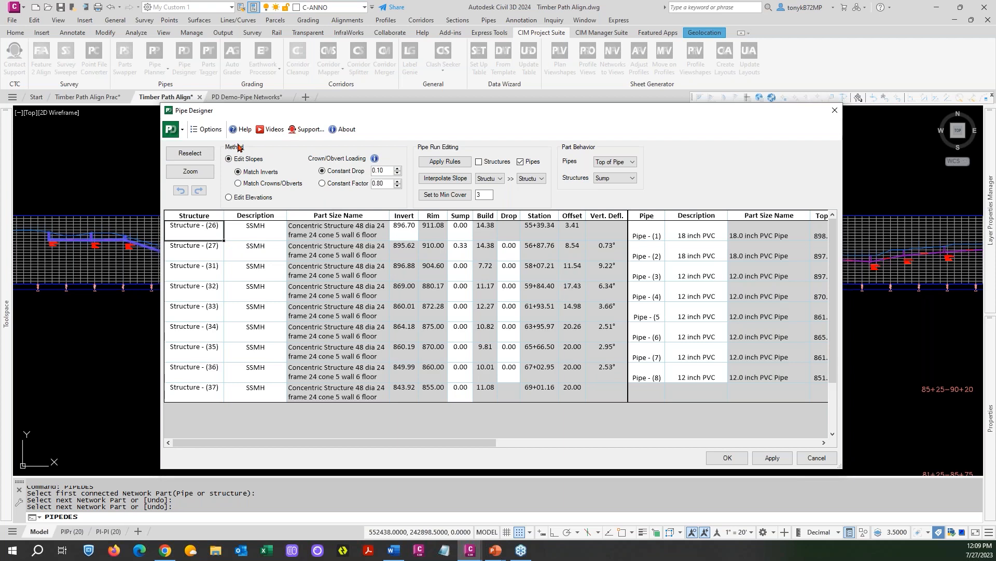
Examine the table under the Edit Elevations method, return to Edit Slopes, and read the Crown/Obvert Loading note.
{"action": "left_click_drag", "start_coordinate": [328, 110], "coordinate": [335, 93]}
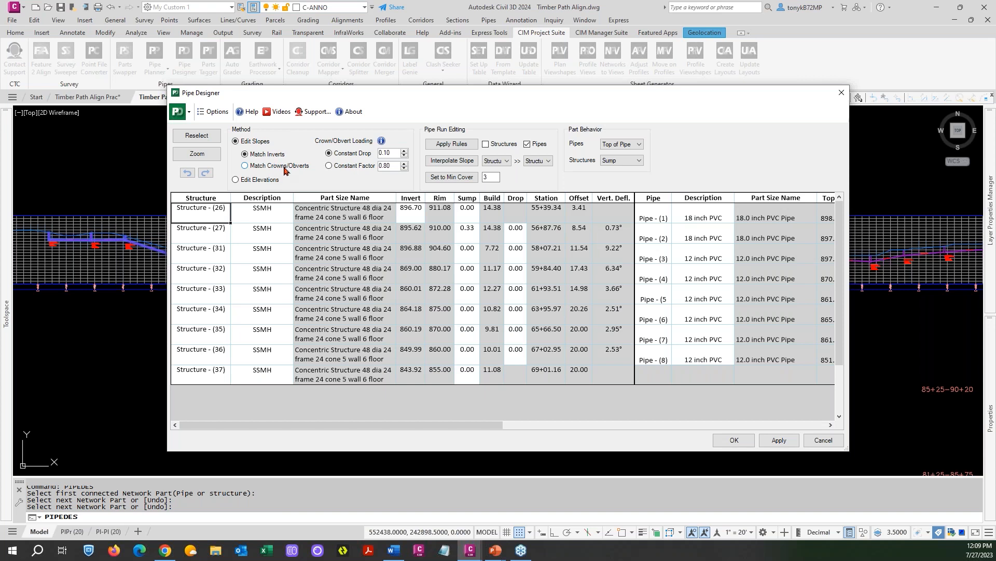
{"action": "left_click", "coordinate": [236, 180]}
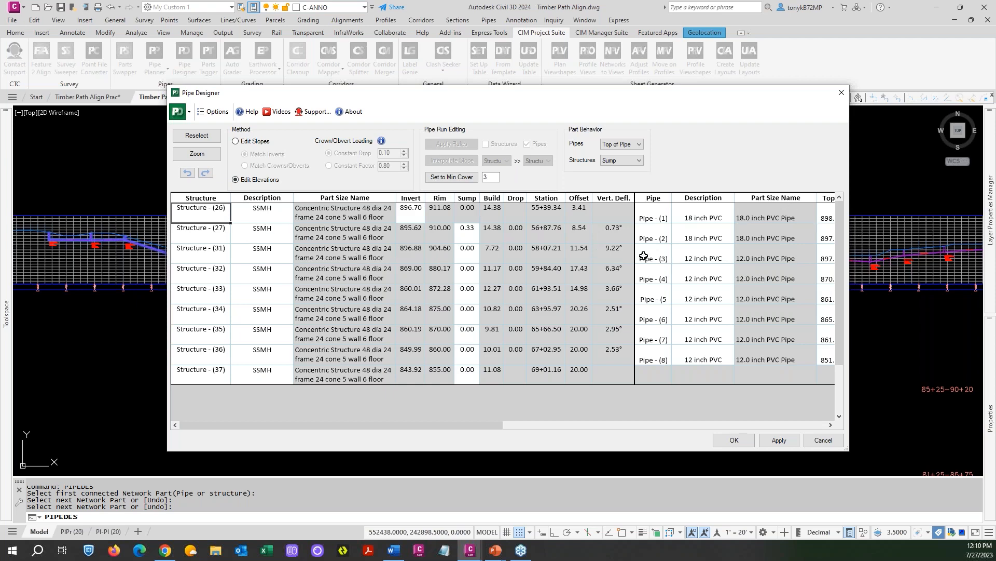
{"action": "left_click_drag", "start_coordinate": [461, 428], "coordinate": [477, 398]}
{"action": "left_click", "coordinate": [235, 141]}
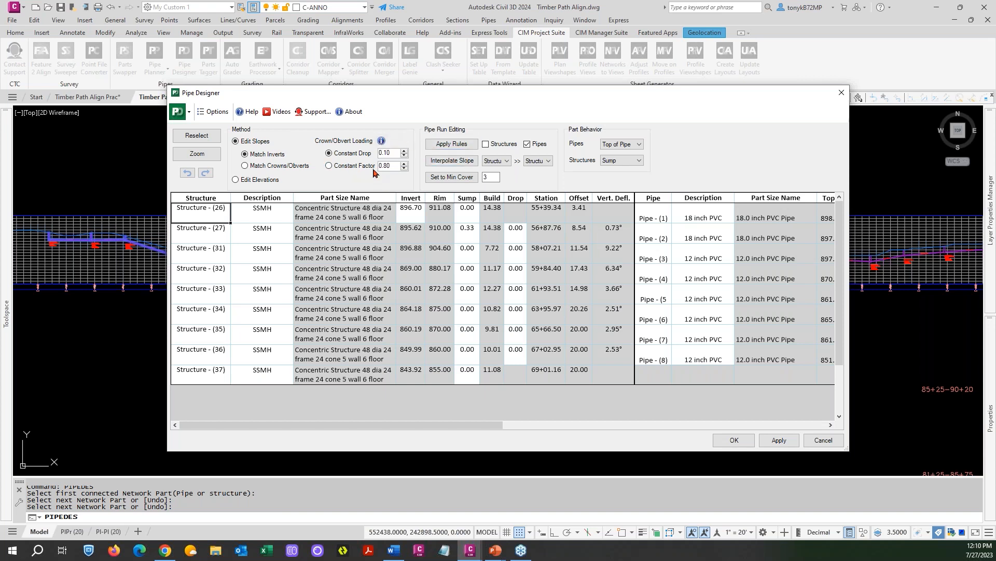
{"action": "left_click", "coordinate": [382, 141]}
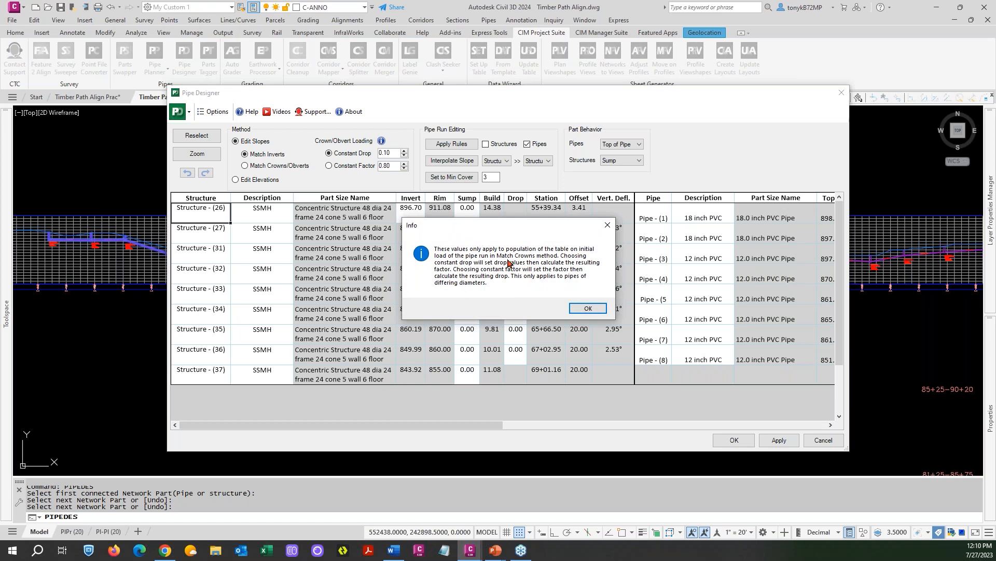
{"action": "left_click", "coordinate": [588, 310]}
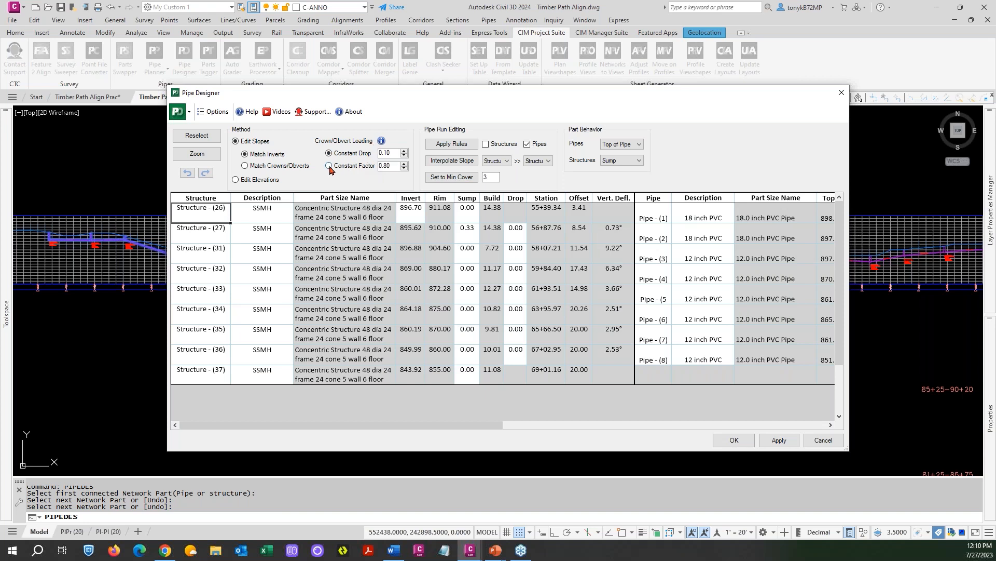
Try the Match Crowns/Obverts method, return to Match Inverts, and accept the pipe run.
{"action": "left_click", "coordinate": [245, 166]}
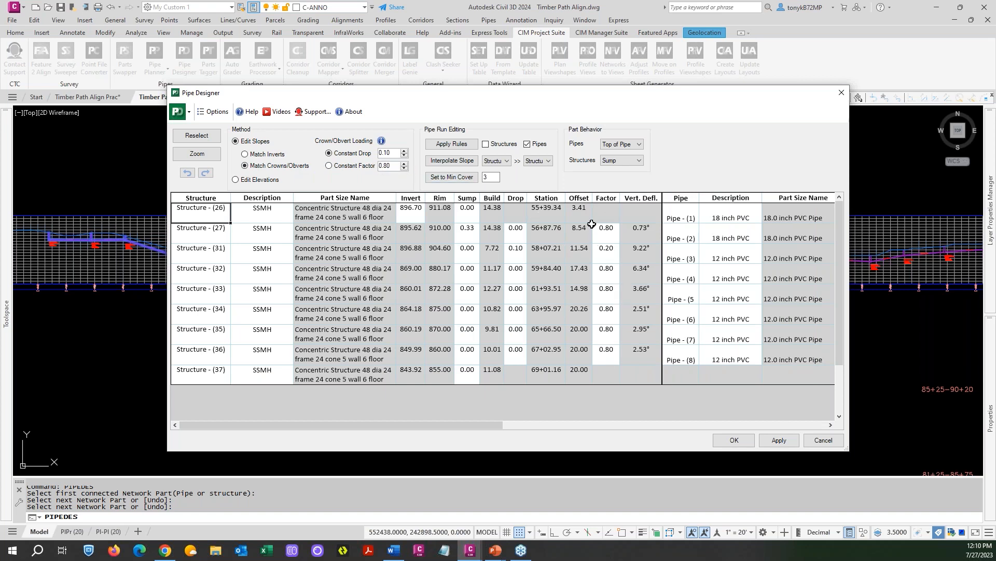
{"action": "left_click", "coordinate": [245, 154]}
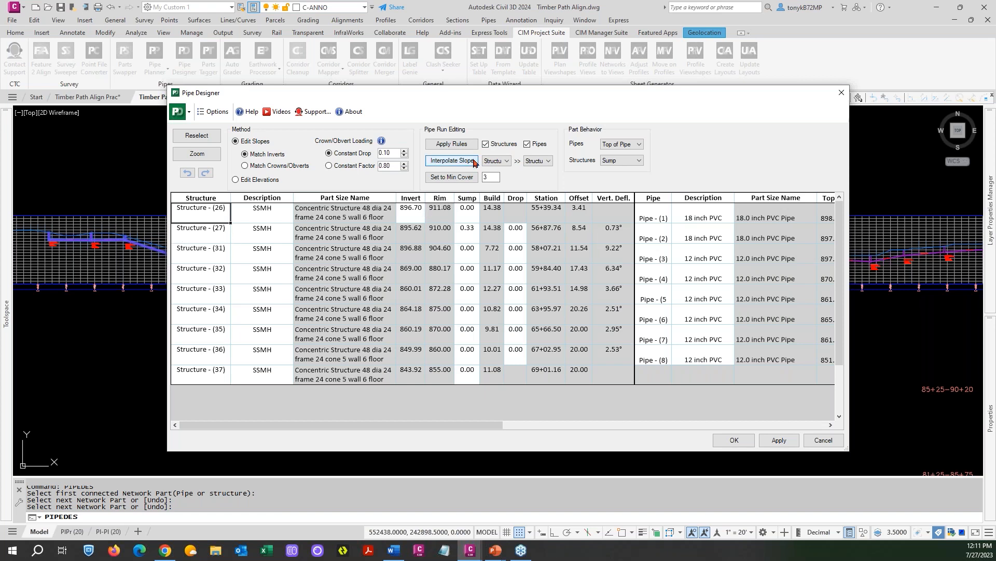
{"action": "left_click", "coordinate": [736, 440]}
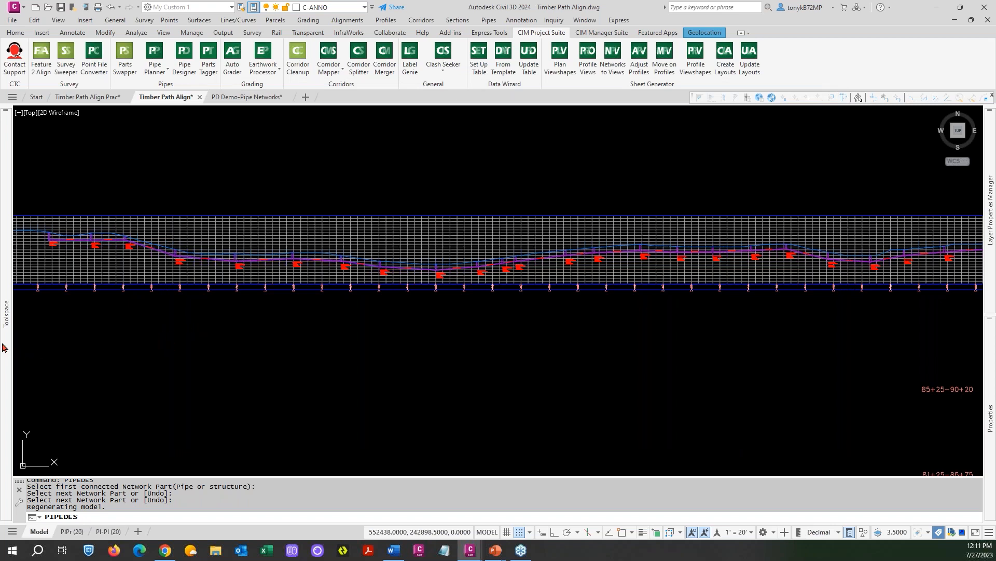
Examine the drawing's pipe settings, covering the pipe styles and the Basic and Standard pipe rule sets.
{"action": "mouse_move", "coordinate": [4, 347]}
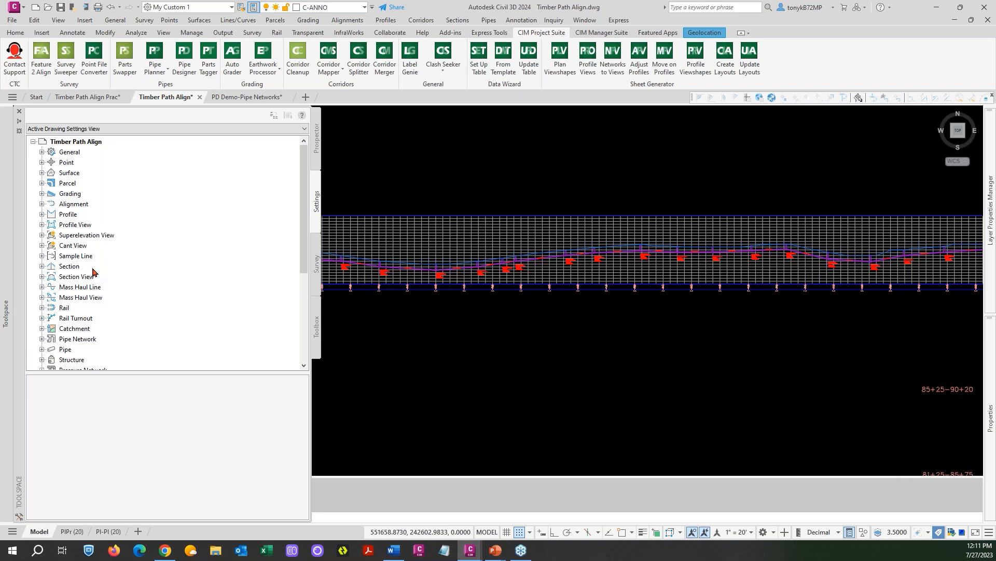
{"action": "scroll", "coordinate": [65, 311], "scroll_direction": "down", "scroll_amount": 2}
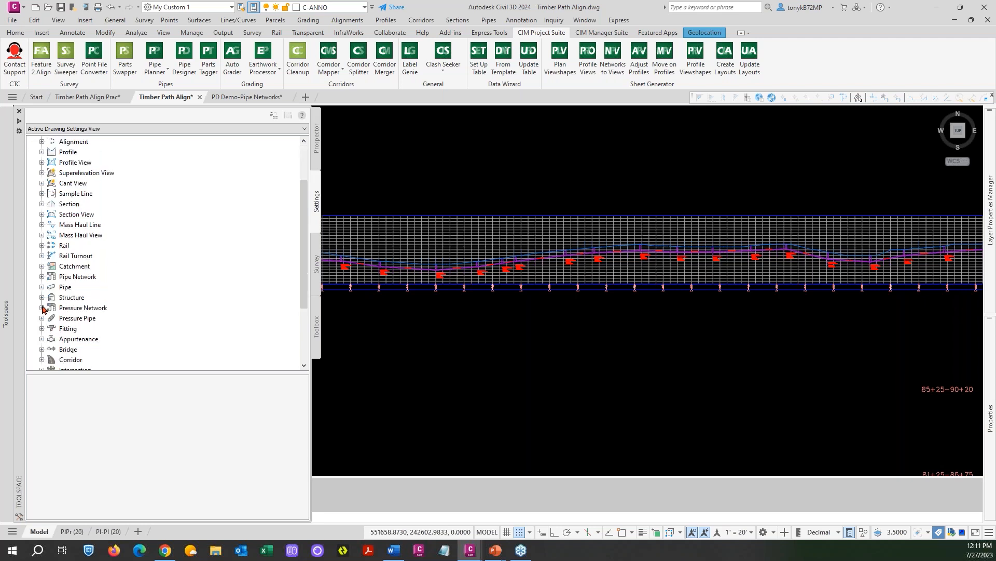
{"action": "left_click", "coordinate": [42, 287]}
{"action": "left_click", "coordinate": [50, 299]}
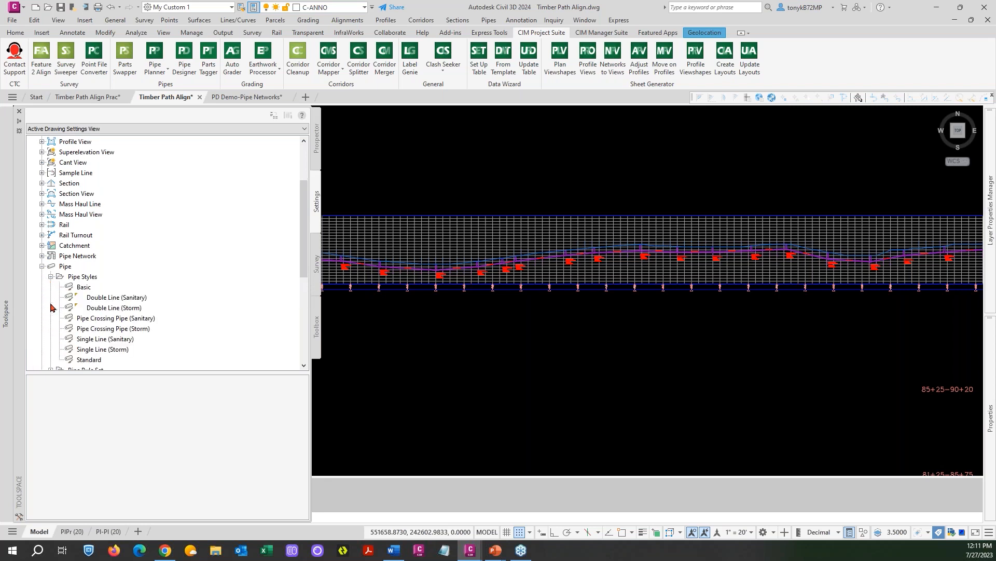
{"action": "left_click", "coordinate": [50, 276]}
{"action": "left_click", "coordinate": [51, 287]}
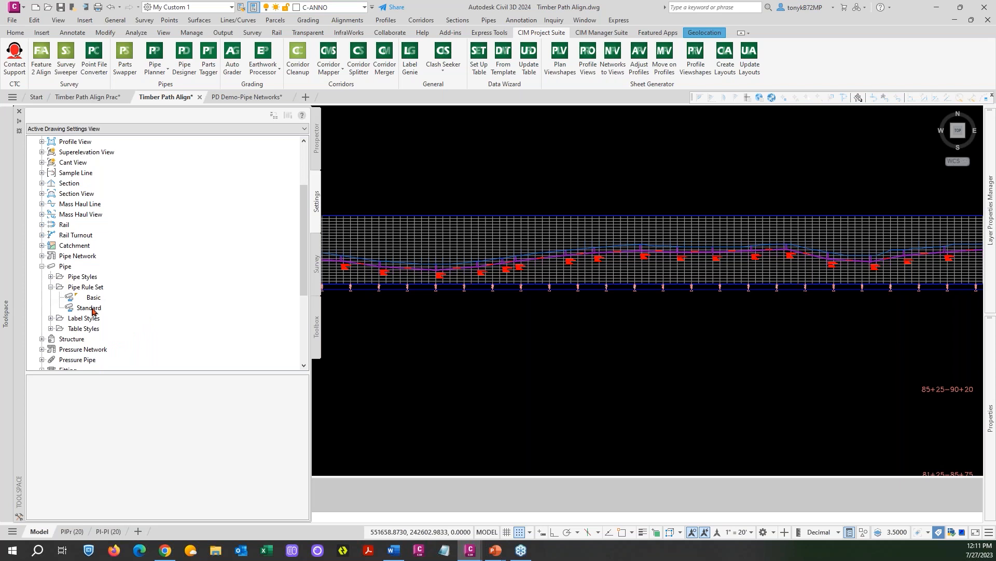
{"action": "left_click", "coordinate": [95, 298]}
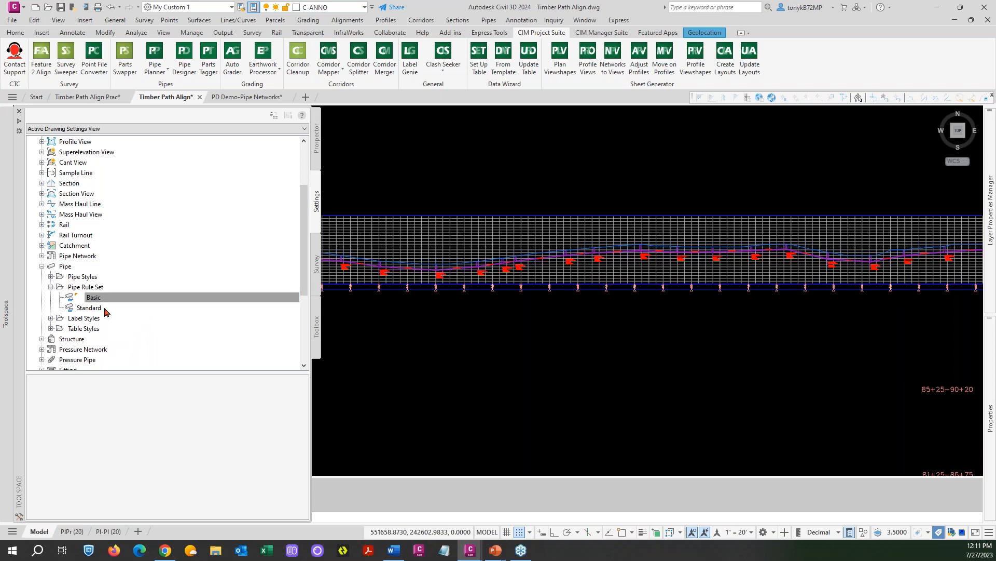
{"action": "left_click", "coordinate": [51, 287]}
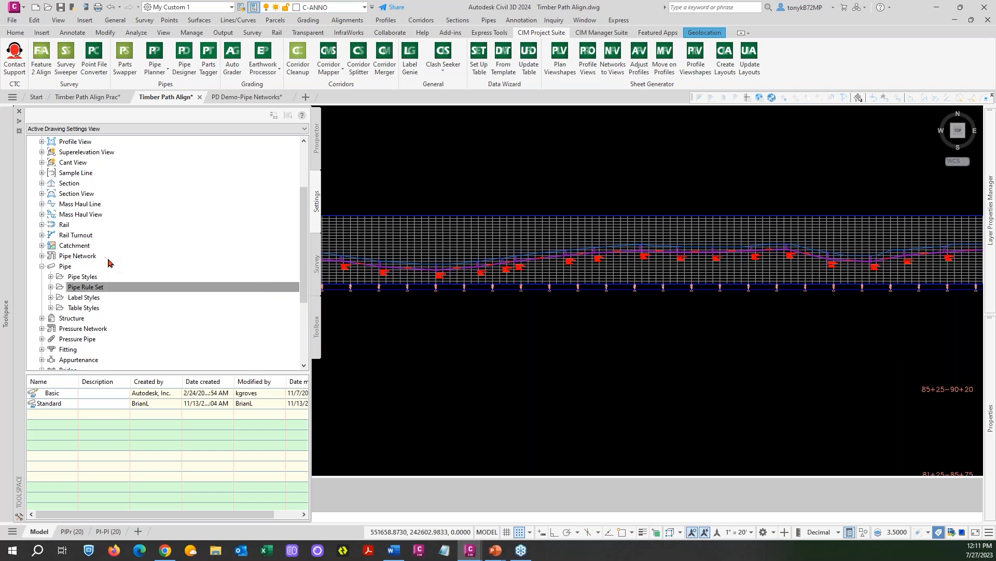
{"action": "left_click", "coordinate": [43, 267]}
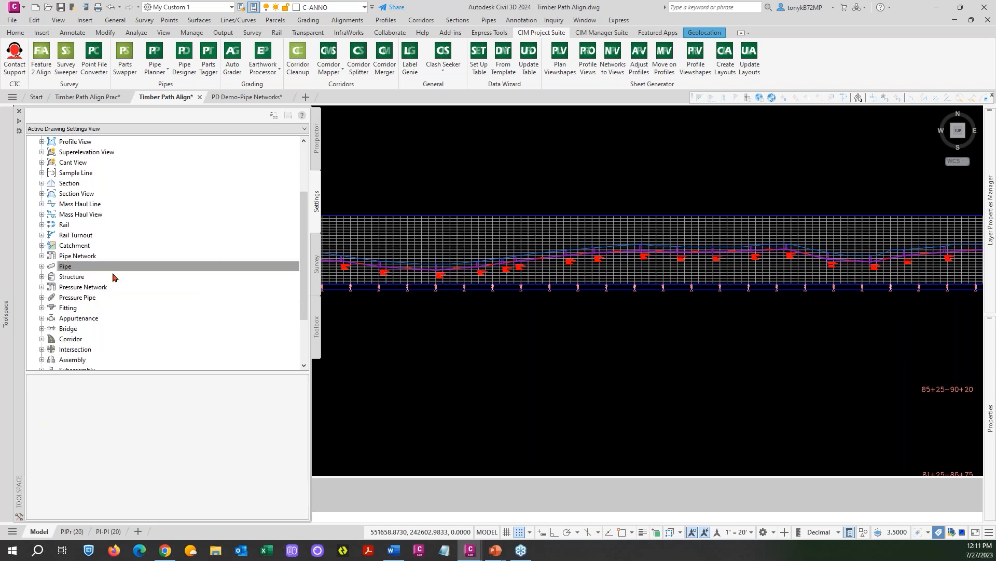
Examine the structure rule sets in the drawing settings, and return to the profile view.
{"action": "left_click", "coordinate": [42, 276]}
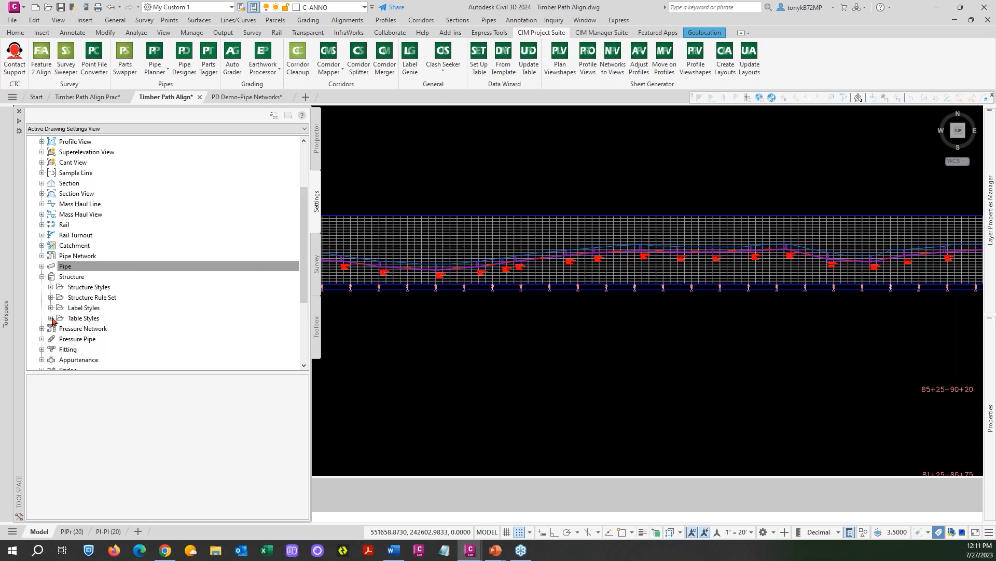
{"action": "left_click", "coordinate": [51, 297]}
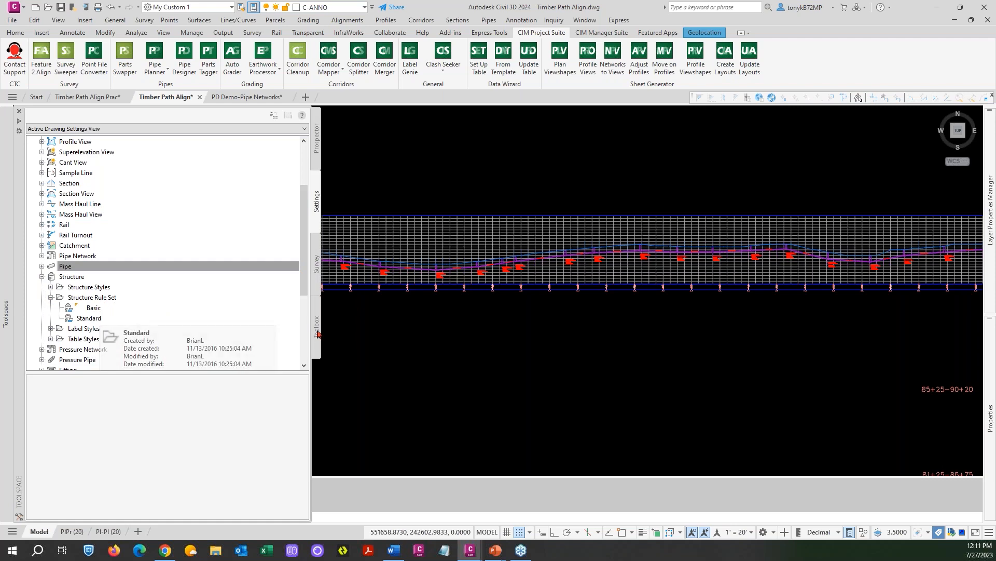
{"action": "left_click", "coordinate": [186, 324]}
{"action": "left_click", "coordinate": [405, 340]}
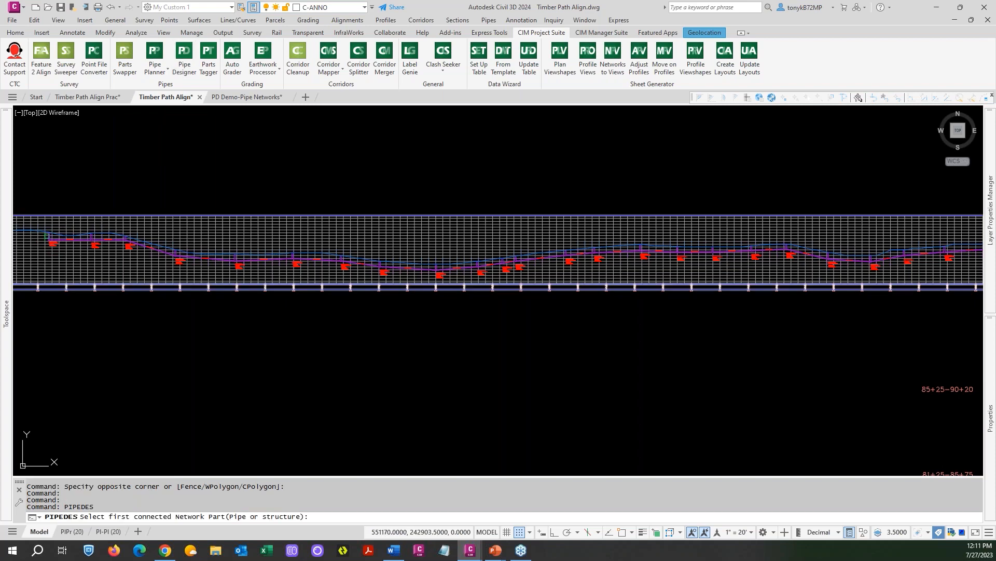
Load the pipe run from Structure - (26) to Structure - (37) into Pipe Designer, picking both structures in the profile view.
{"action": "scroll", "coordinate": [52, 237], "scroll_direction": "up", "scroll_amount": 5}
{"action": "left_click", "coordinate": [54, 238]}
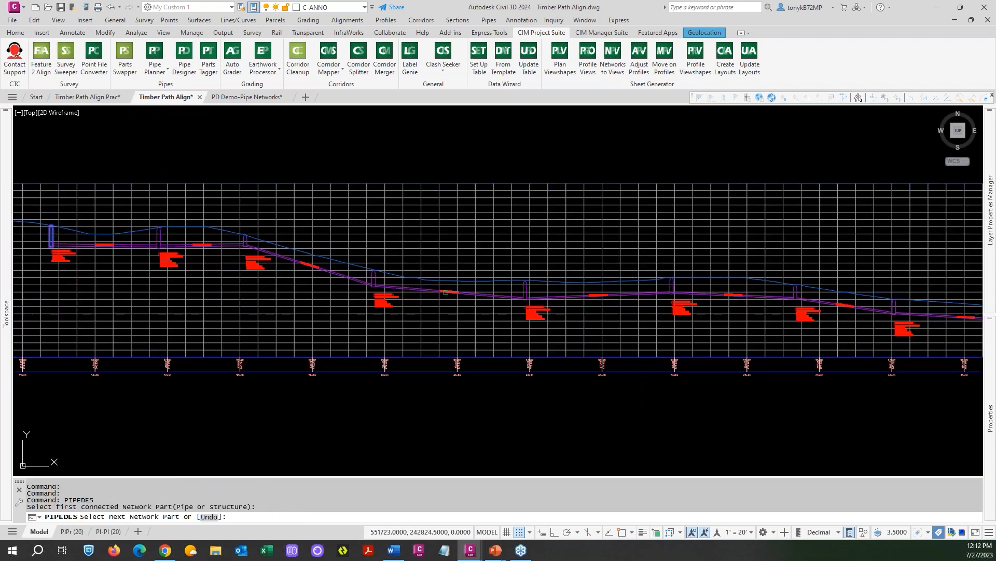
{"action": "scroll", "coordinate": [524, 293], "scroll_direction": "down", "scroll_amount": 2}
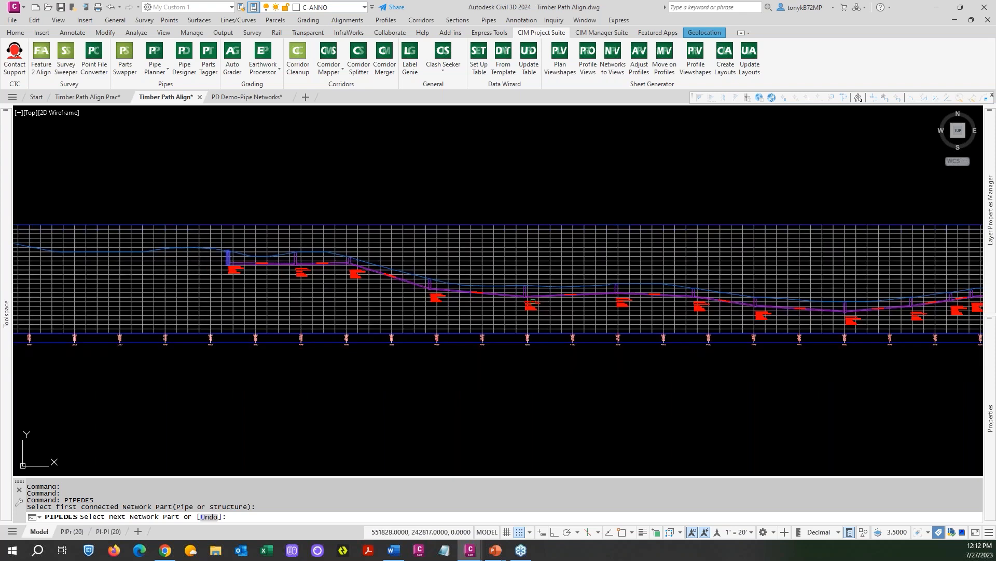
{"action": "middle_click_drag", "start_coordinate": [634, 325], "coordinate": [334, 310]}
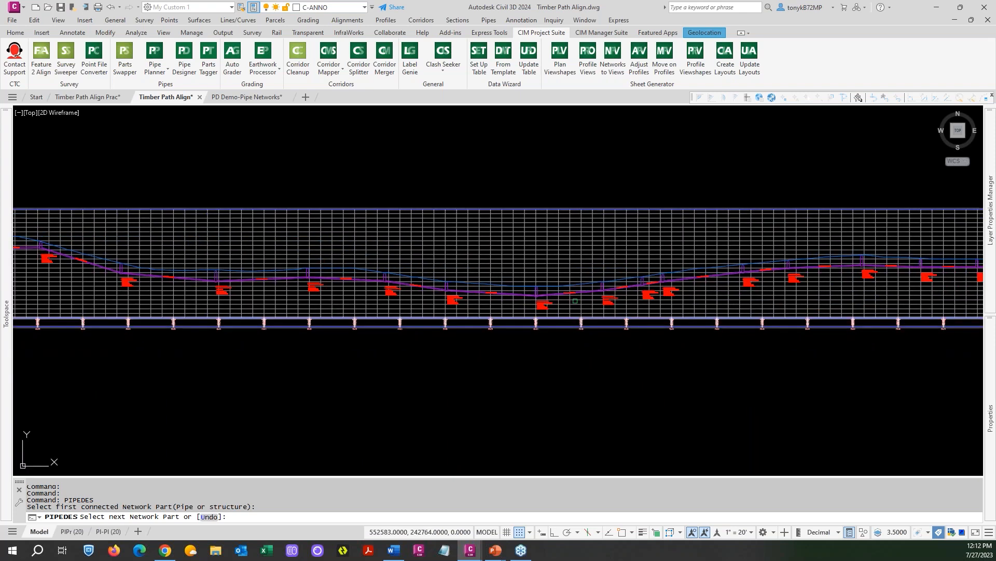
{"action": "scroll", "coordinate": [554, 297], "scroll_direction": "up", "scroll_amount": 2}
{"action": "left_click", "coordinate": [532, 283]}
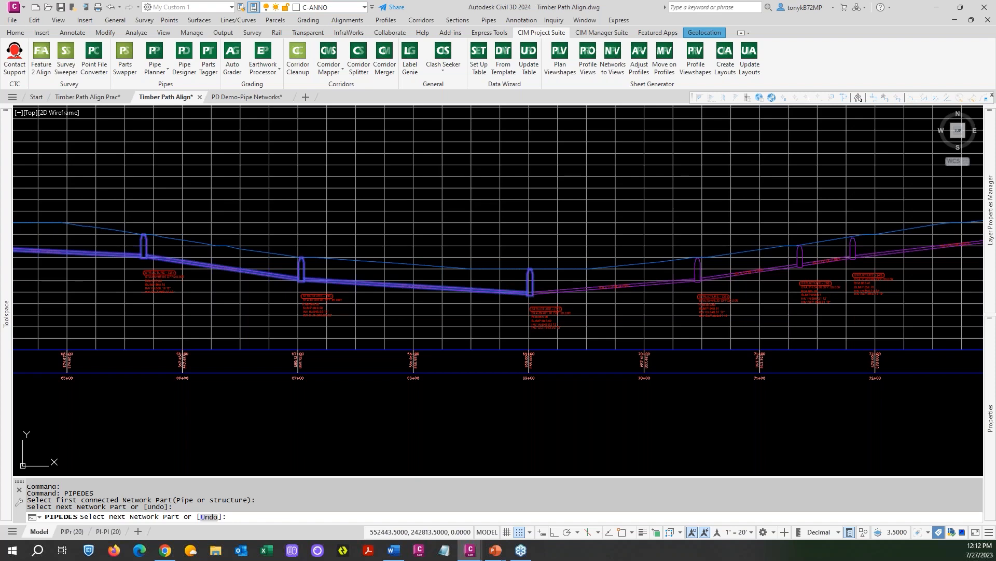
{"action": "key", "text": "Return"}
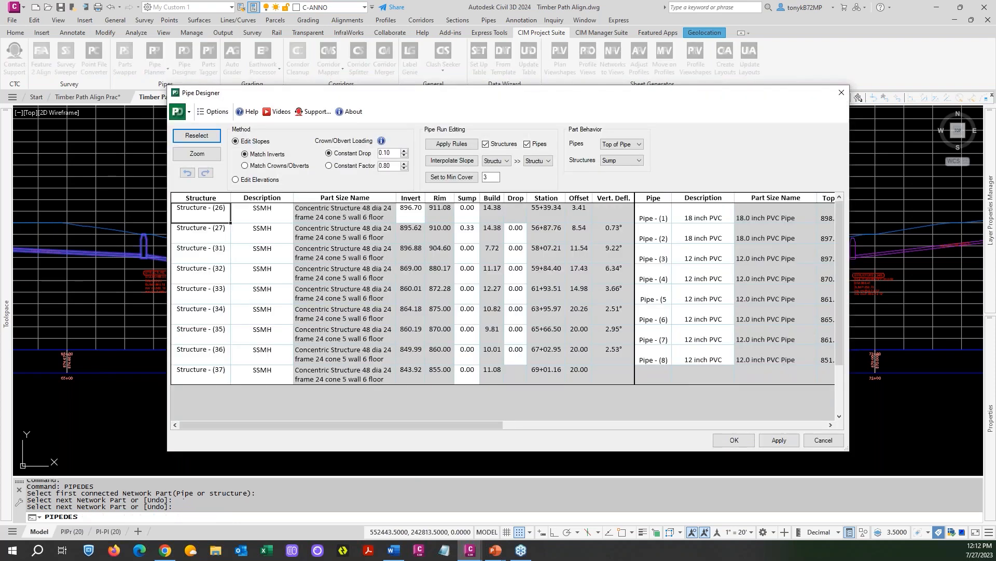
Zoom the drawing from Pipe Designer to the pipe between Structures (36) and (37), and move the window aside to inspect it.
{"action": "left_click", "coordinate": [193, 155]}
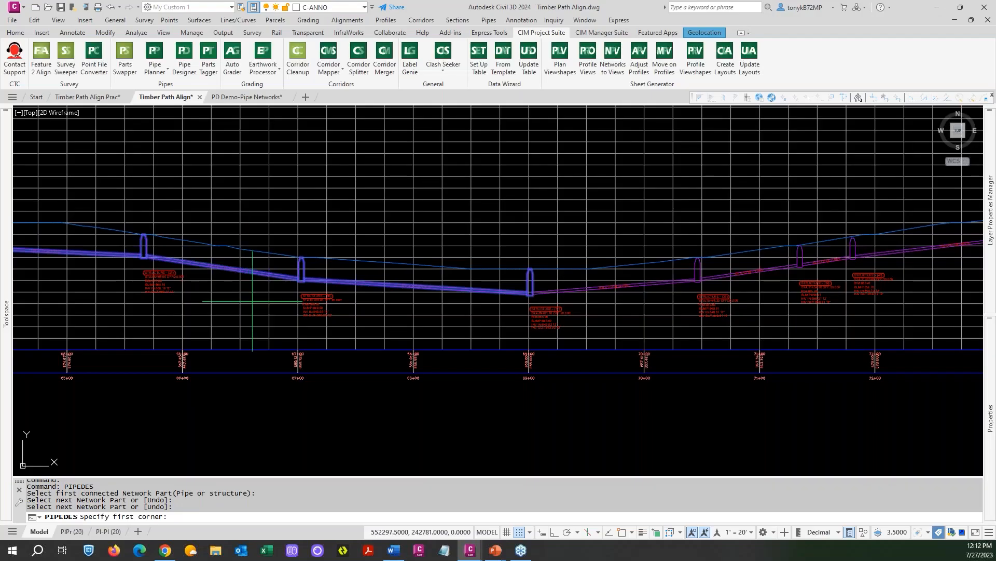
{"action": "left_click", "coordinate": [250, 341]}
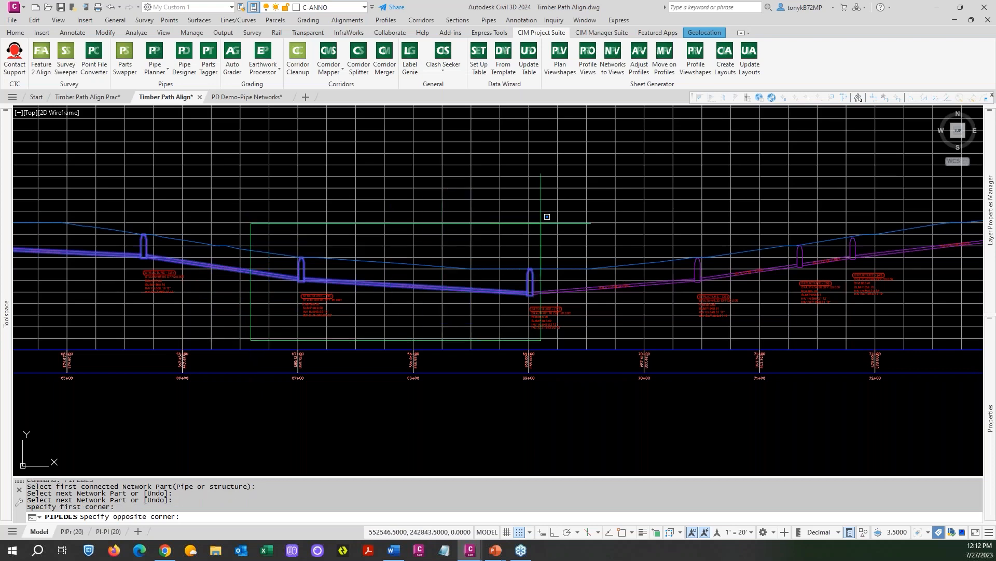
{"action": "left_click", "coordinate": [557, 216]}
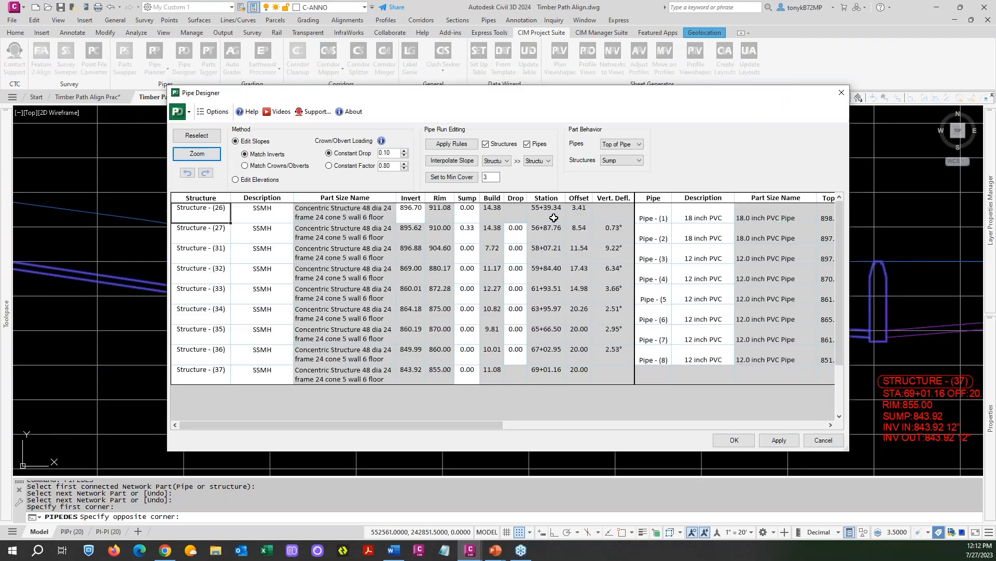
{"action": "mouse_move", "coordinate": [526, 100]}
{"action": "left_mouse_down"}
{"action": "mouse_move", "coordinate": [648, 423]}
{"action": "mouse_move", "coordinate": [548, 230]}
{"action": "mouse_move", "coordinate": [995, 103]}
{"action": "left_mouse_up"}
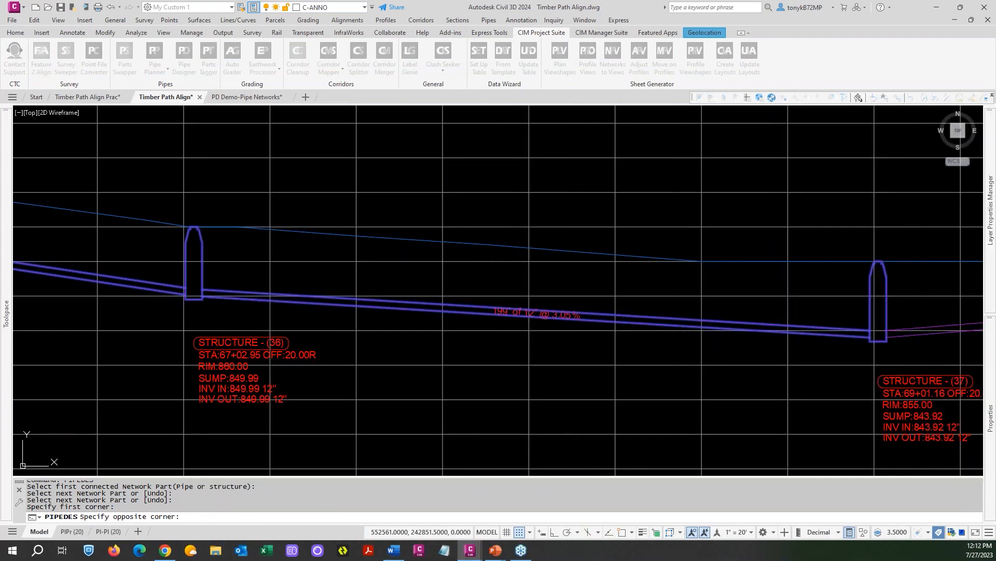
{"action": "left_click_drag", "start_coordinate": [995, 78], "coordinate": [570, 78]}
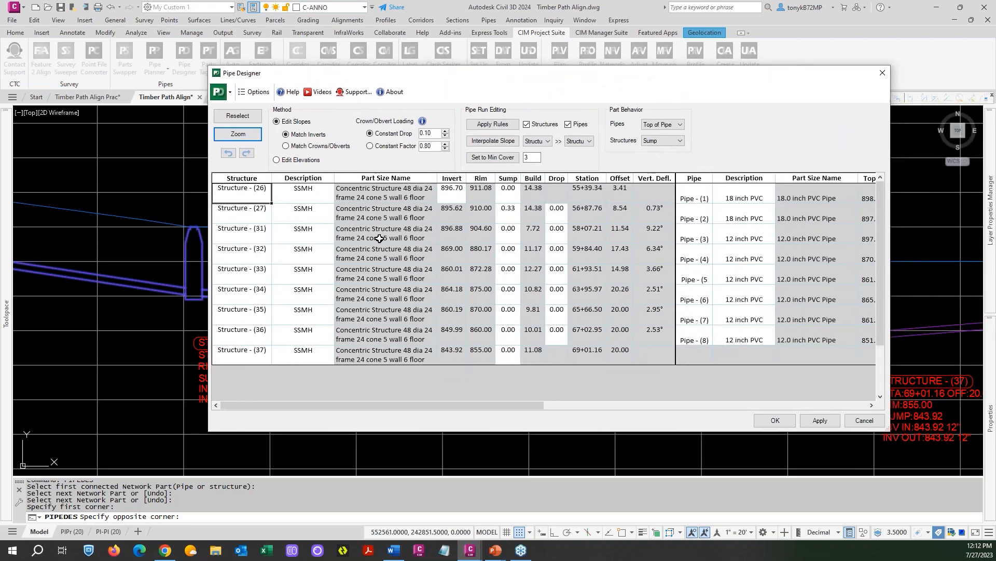
Reselect the pipe run in the profile view so it extends from Structure - (26) to the last structure, near station 89+00.
{"action": "left_click", "coordinate": [237, 117]}
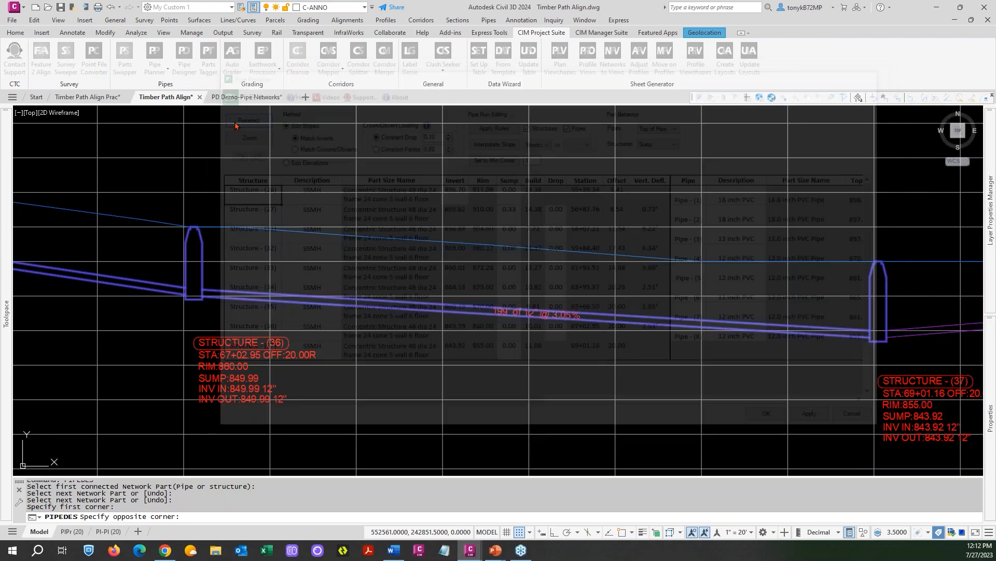
{"action": "left_click", "coordinate": [266, 244]}
{"action": "scroll", "coordinate": [251, 262], "scroll_direction": "down", "scroll_amount": 6}
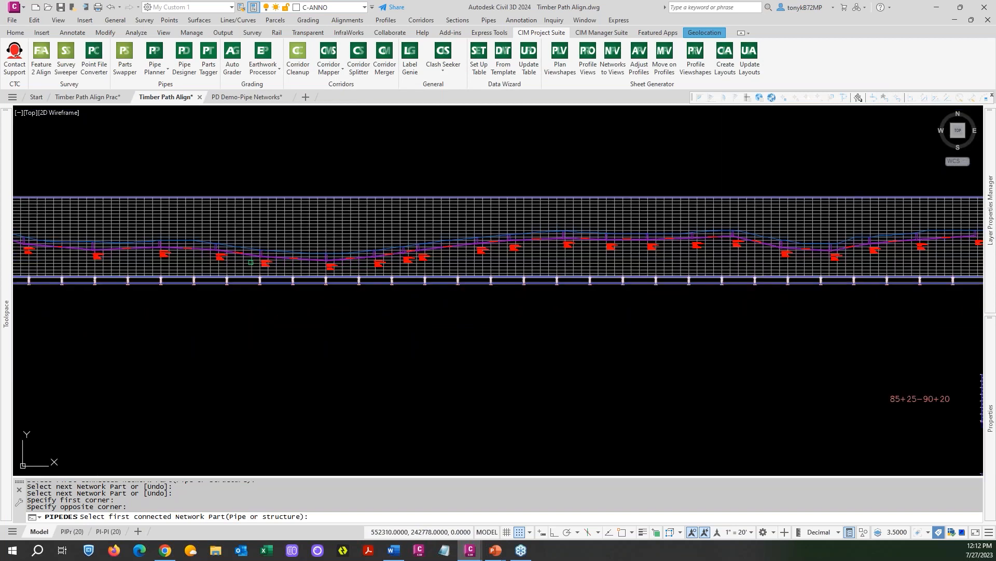
{"action": "middle_click_drag", "start_coordinate": [251, 262], "coordinate": [480, 278]}
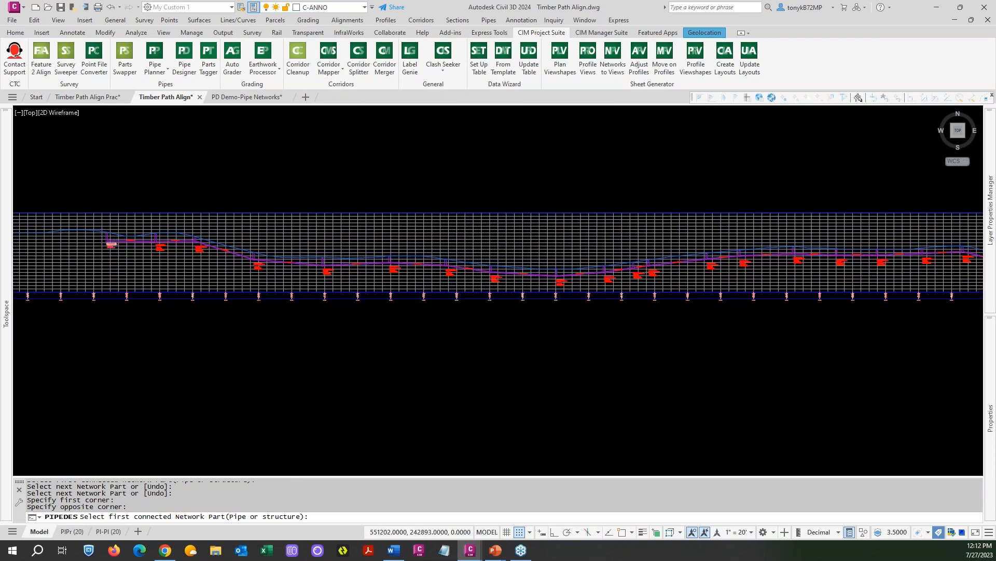
{"action": "scroll", "coordinate": [103, 236], "scroll_direction": "up", "scroll_amount": 4}
{"action": "left_click", "coordinate": [99, 240]}
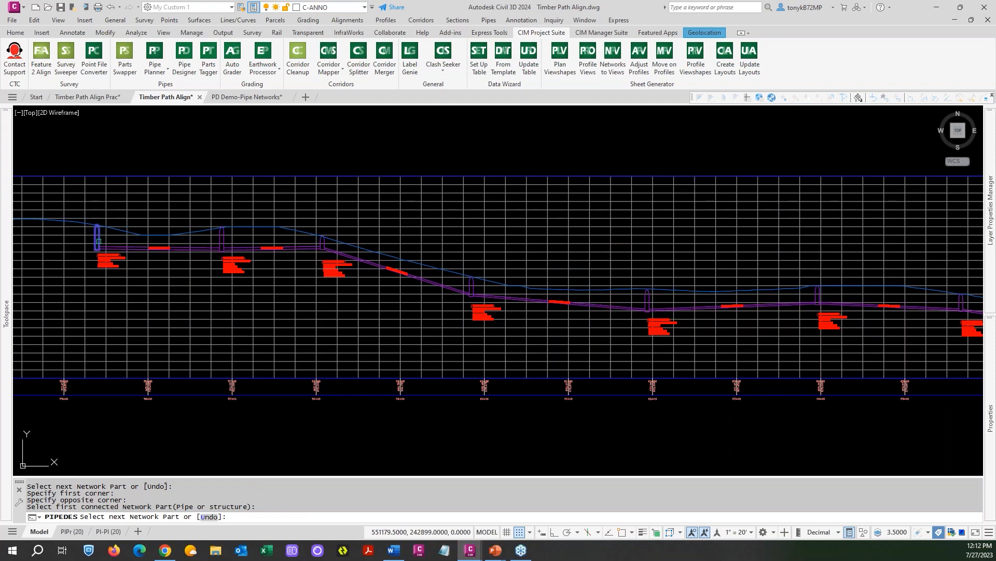
{"action": "scroll", "coordinate": [99, 240], "scroll_direction": "down", "scroll_amount": 4}
{"action": "scroll", "coordinate": [531, 264], "scroll_direction": "up", "scroll_amount": 8}
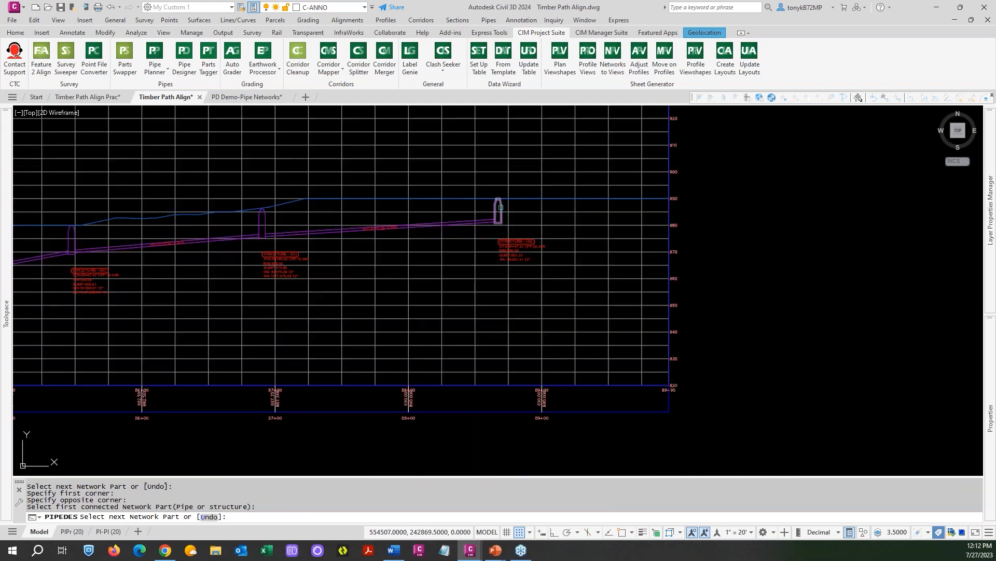
{"action": "left_click", "coordinate": [498, 207]}
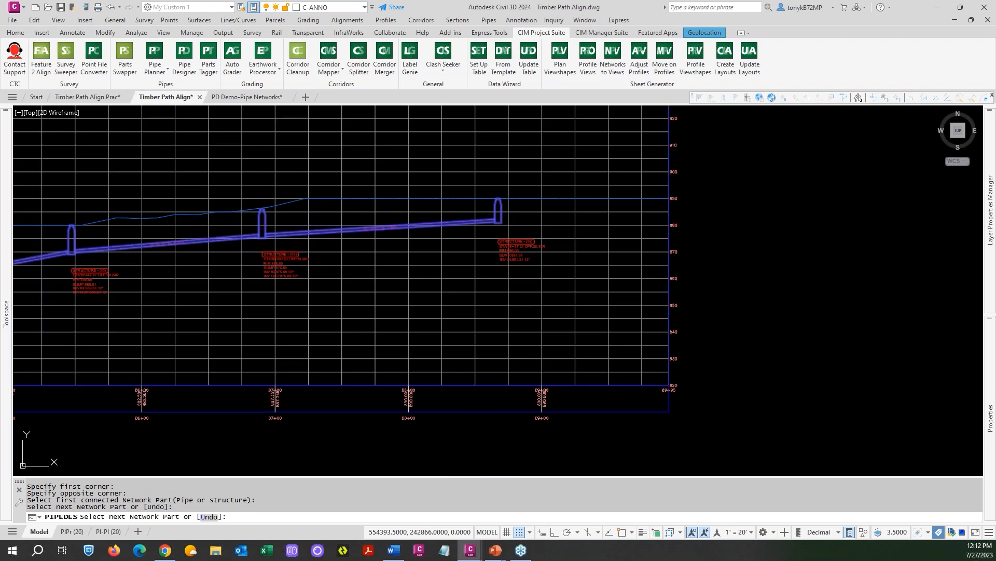
{"action": "key", "text": "Return"}
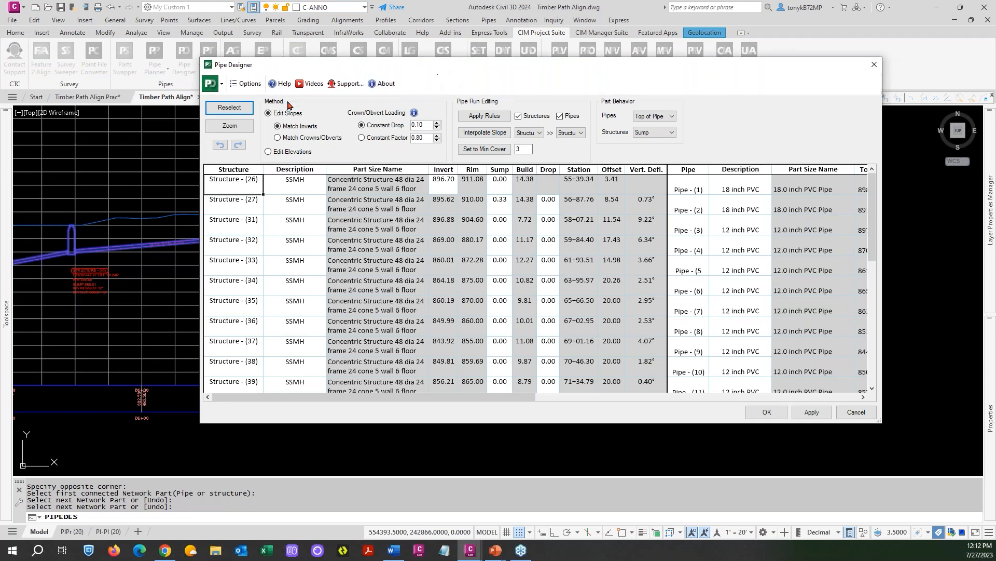
Reset the Pipe Designer display columns to their default set in the options.
{"action": "left_click", "coordinate": [253, 86]}
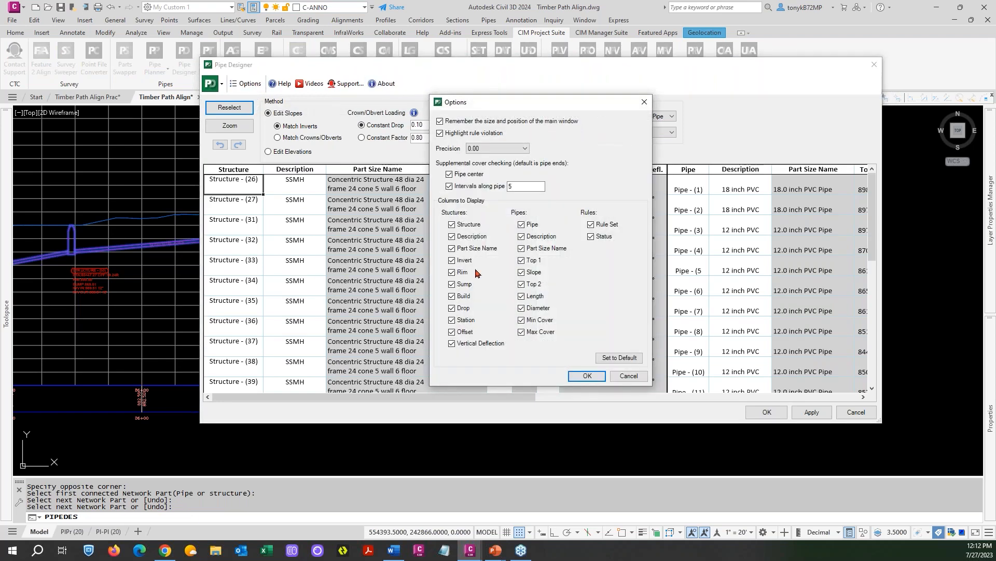
{"action": "left_click", "coordinate": [618, 359]}
{"action": "left_click", "coordinate": [586, 374]}
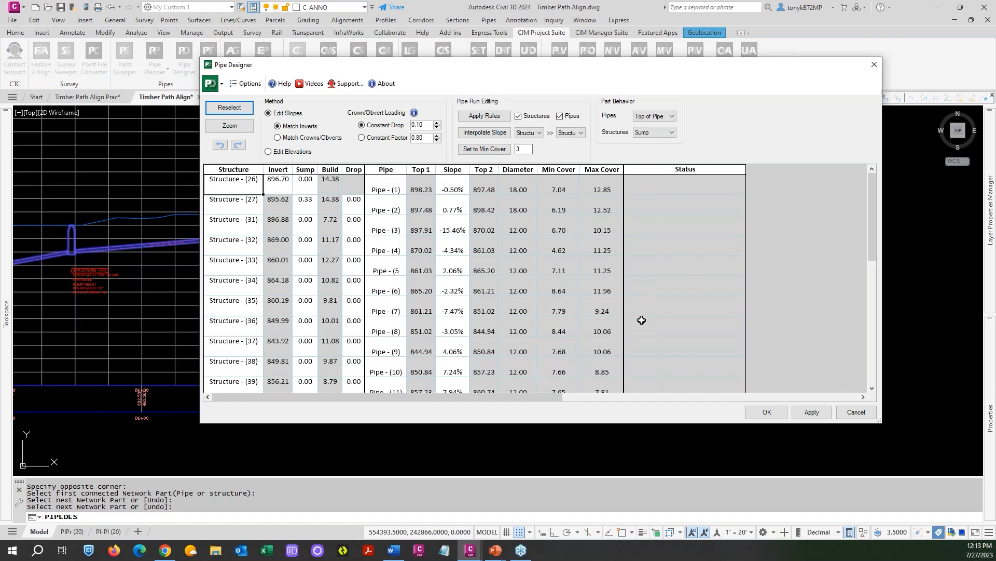
Enlarge and reposition the Pipe Designer window to fit more rows, and return to the first structures in the table.
{"action": "key", "text": "alt+Tab"}
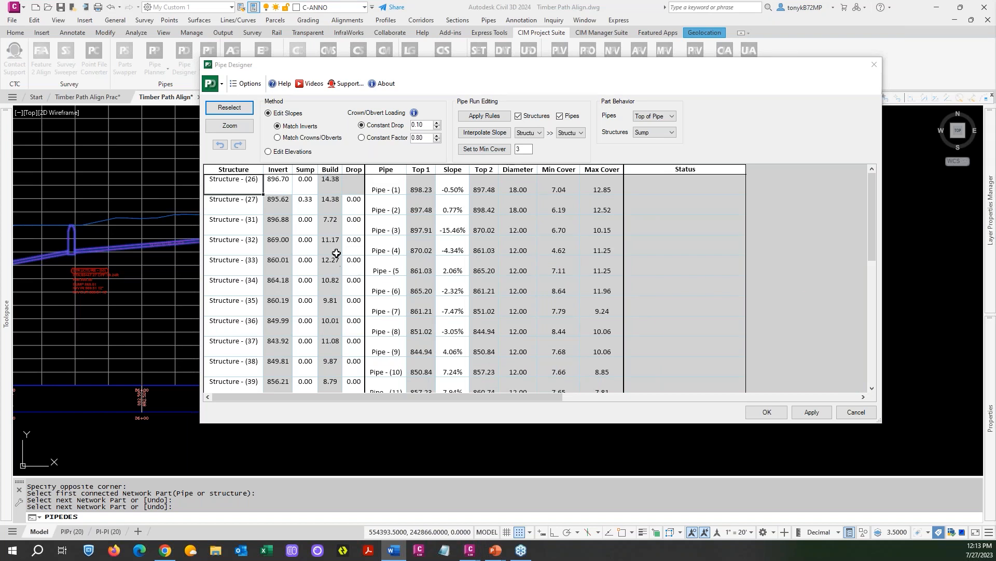
{"action": "scroll", "coordinate": [269, 243], "scroll_direction": "down", "scroll_amount": 3}
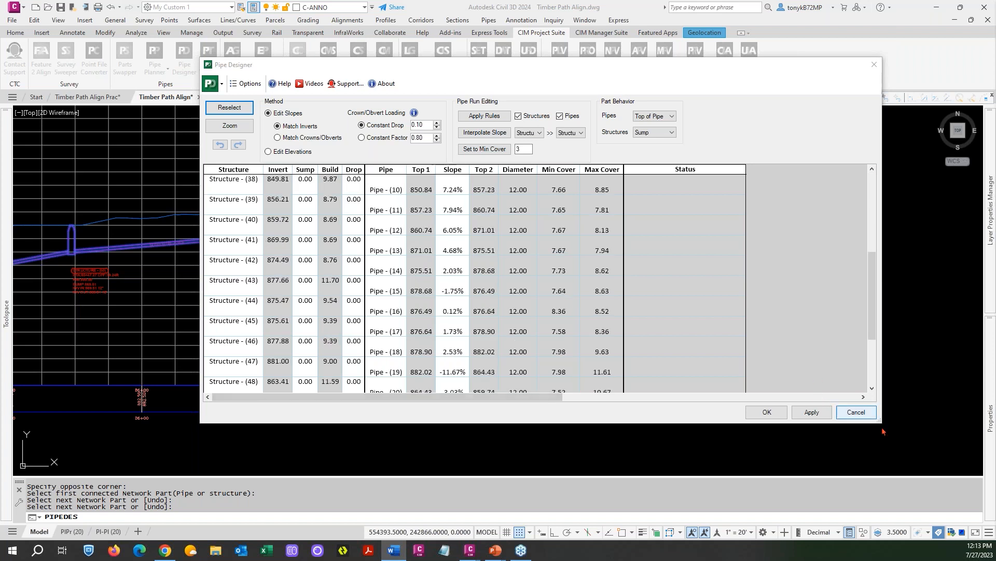
{"action": "left_click", "coordinate": [882, 409]}
{"action": "left_click_drag", "start_coordinate": [880, 421], "coordinate": [904, 509]}
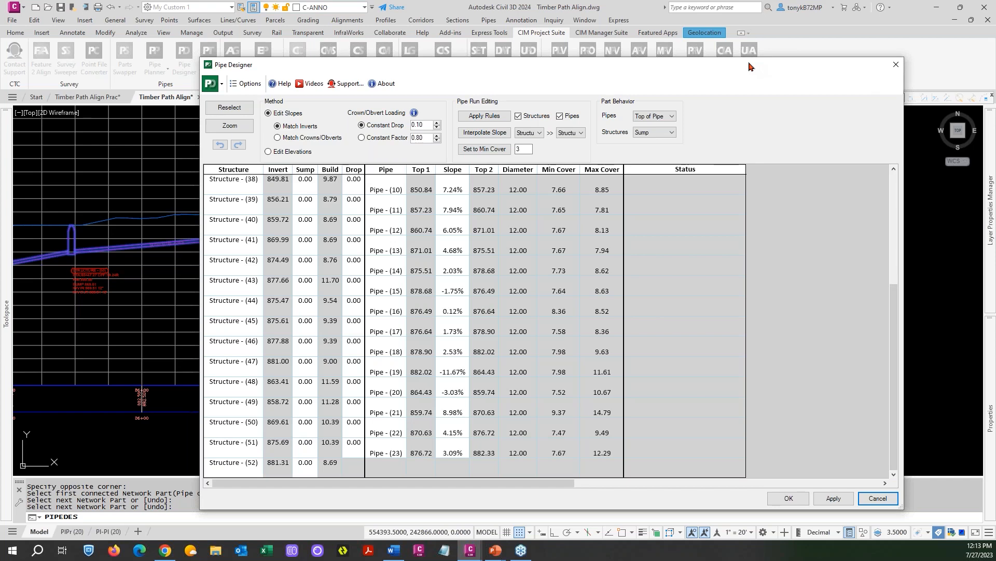
{"action": "left_click_drag", "start_coordinate": [751, 67], "coordinate": [770, 58]}
{"action": "left_click_drag", "start_coordinate": [909, 281], "coordinate": [915, 213]}
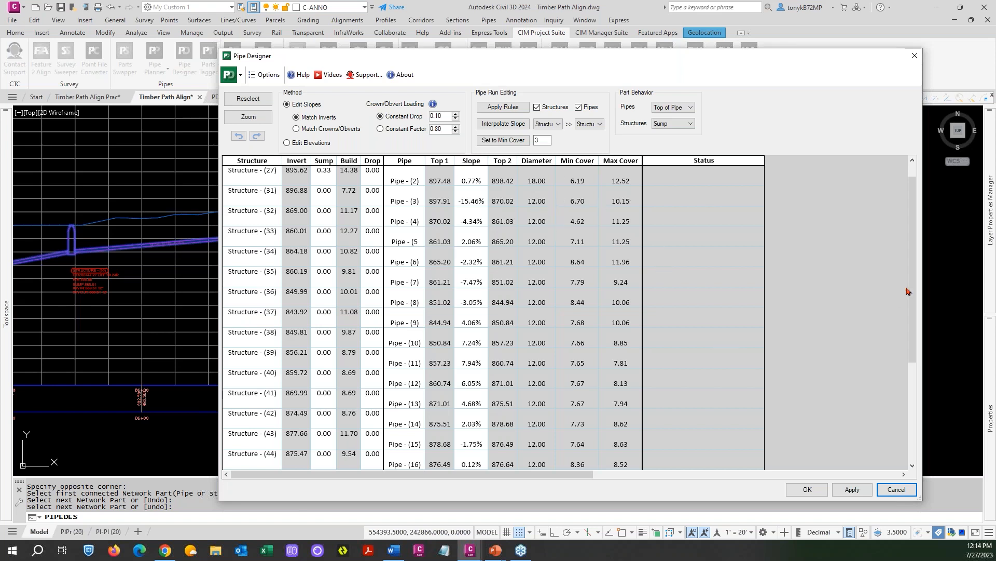
{"action": "scroll", "coordinate": [910, 243], "scroll_direction": "up", "scroll_amount": 1}
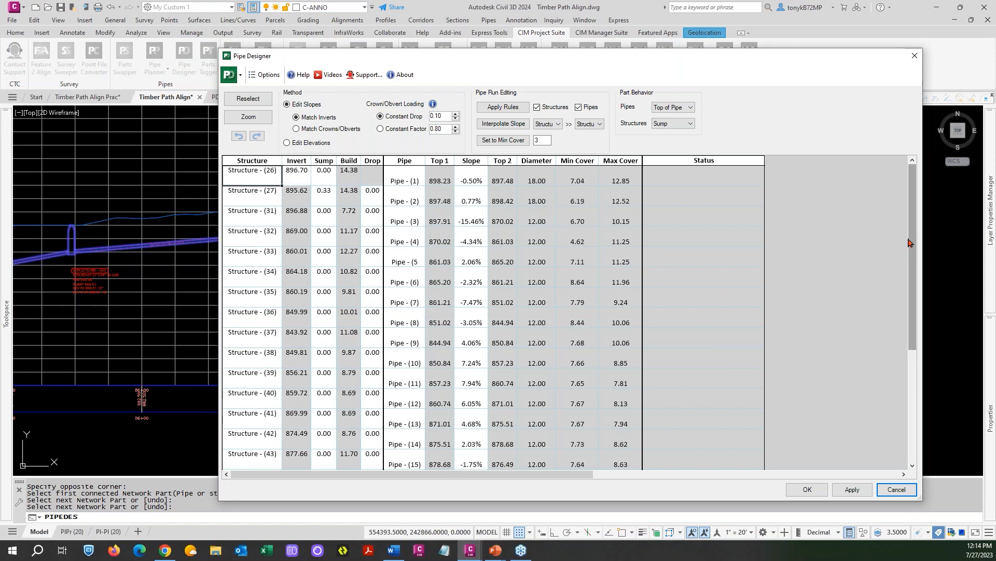
{"action": "left_click", "coordinate": [256, 174]}
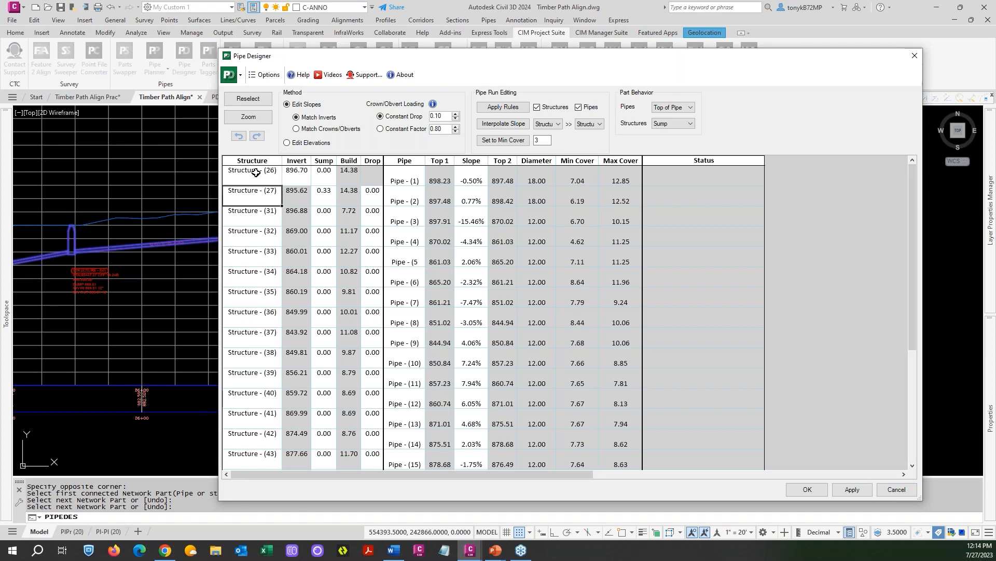
Rename the first two structures in the run as 101 and 102.
{"action": "type", "text": "101"}
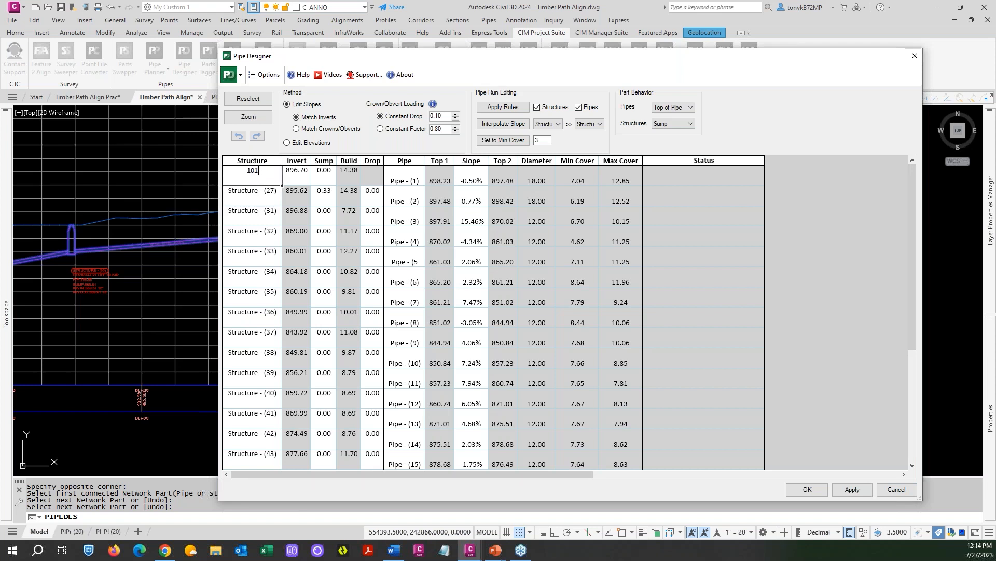
{"action": "left_click", "coordinate": [251, 193]}
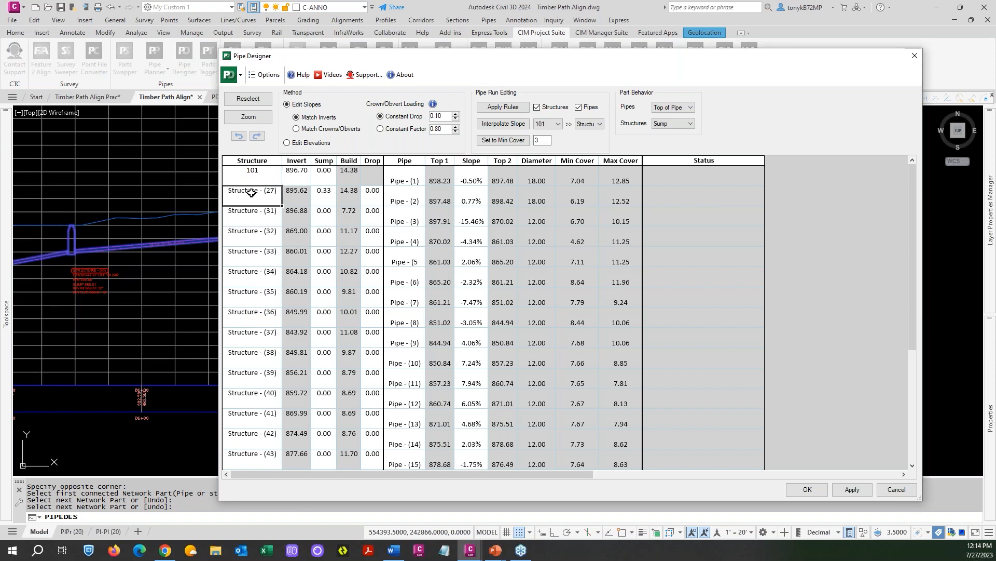
{"action": "type", "text": "102"}
{"action": "key", "text": "Return"}
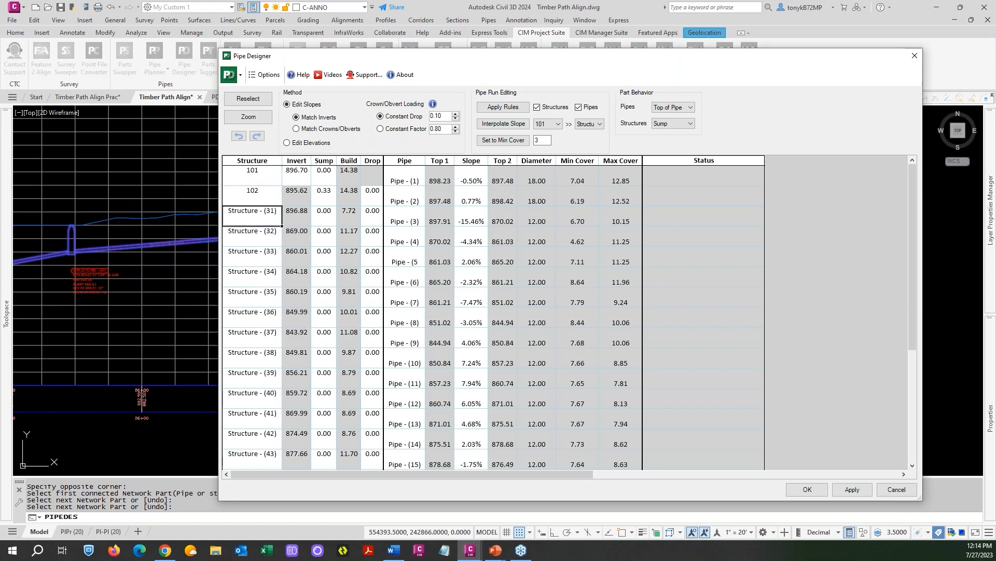
{"action": "left_click", "coordinate": [268, 175]}
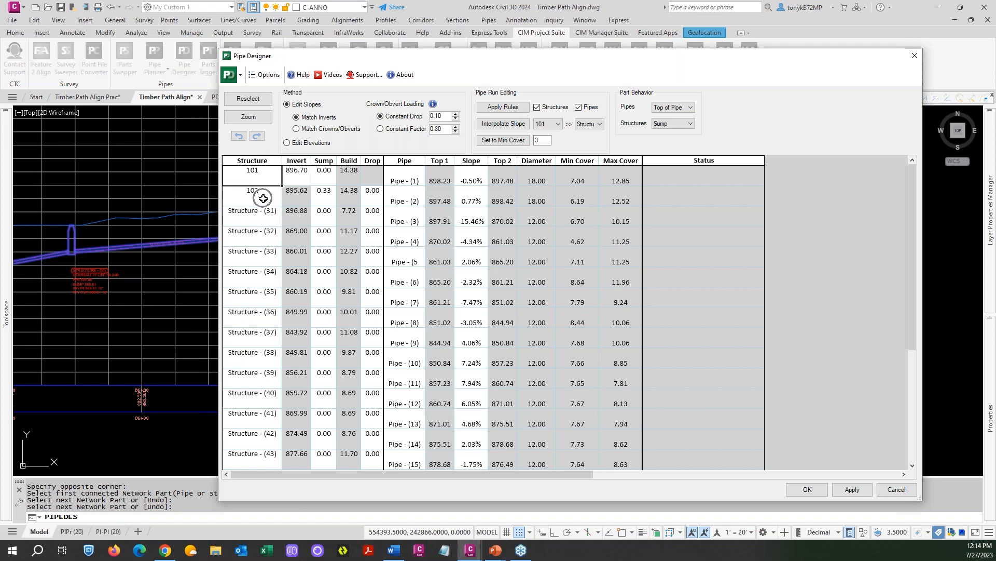
{"action": "left_click", "coordinate": [263, 199], "text": "shift"}
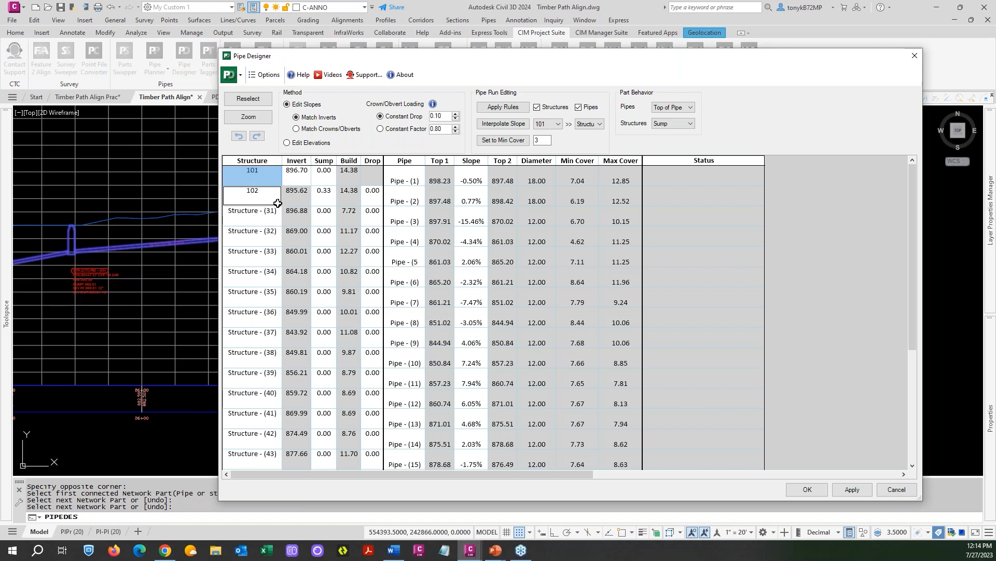
{"action": "left_click_drag", "start_coordinate": [278, 203], "coordinate": [279, 324]}
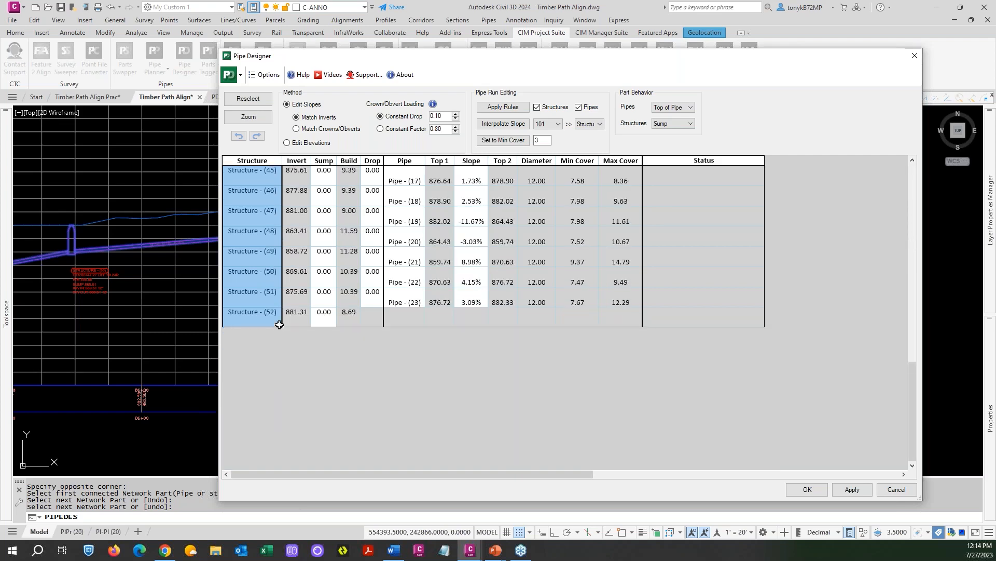
{"action": "left_click", "coordinate": [265, 278]}
{"action": "scroll", "coordinate": [266, 288], "scroll_direction": "up", "scroll_amount": 6}
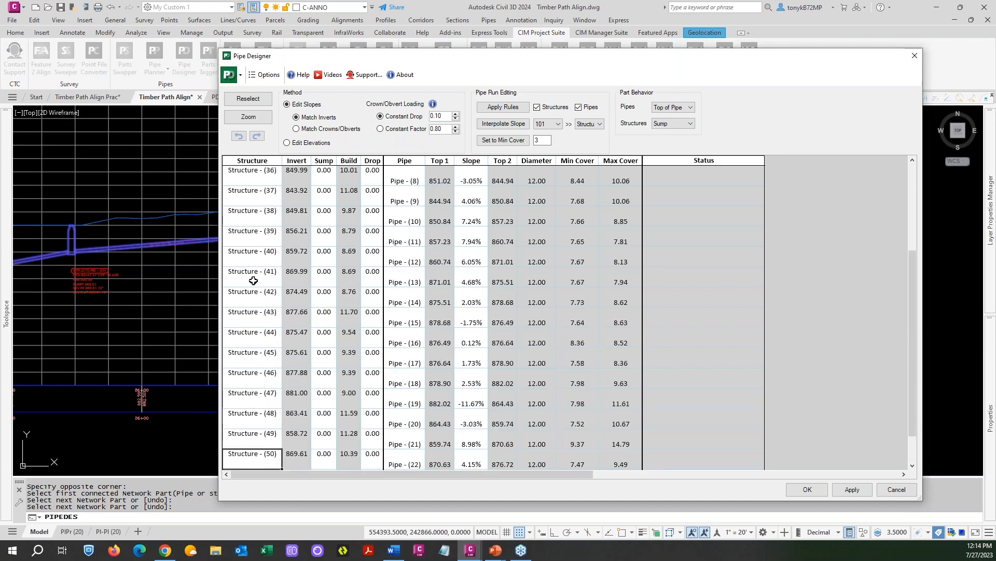
Continue the numbering series from structures 101 and 102 down to the last structure, ending at 124.
{"action": "left_click", "coordinate": [259, 177]}
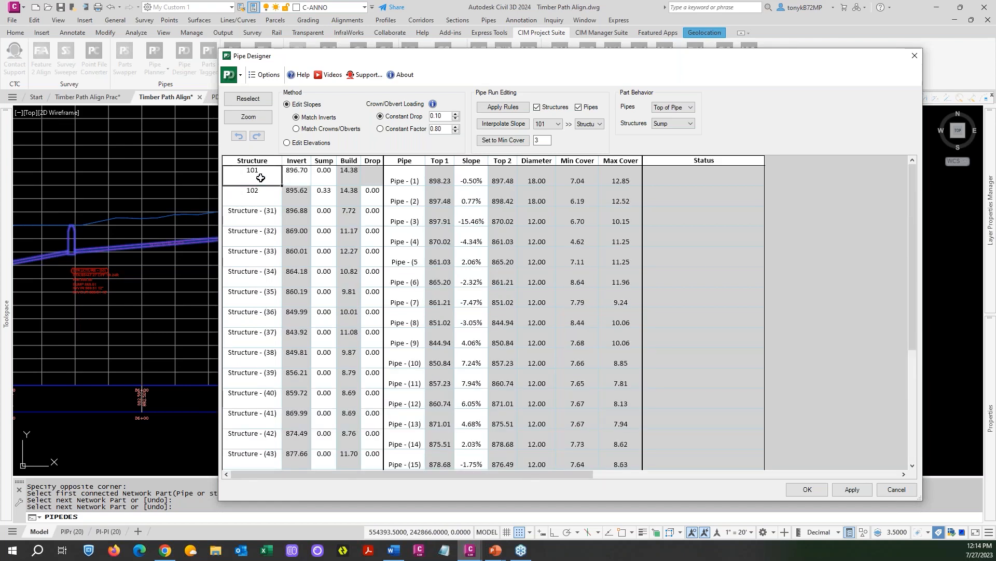
{"action": "left_click", "coordinate": [277, 203]}
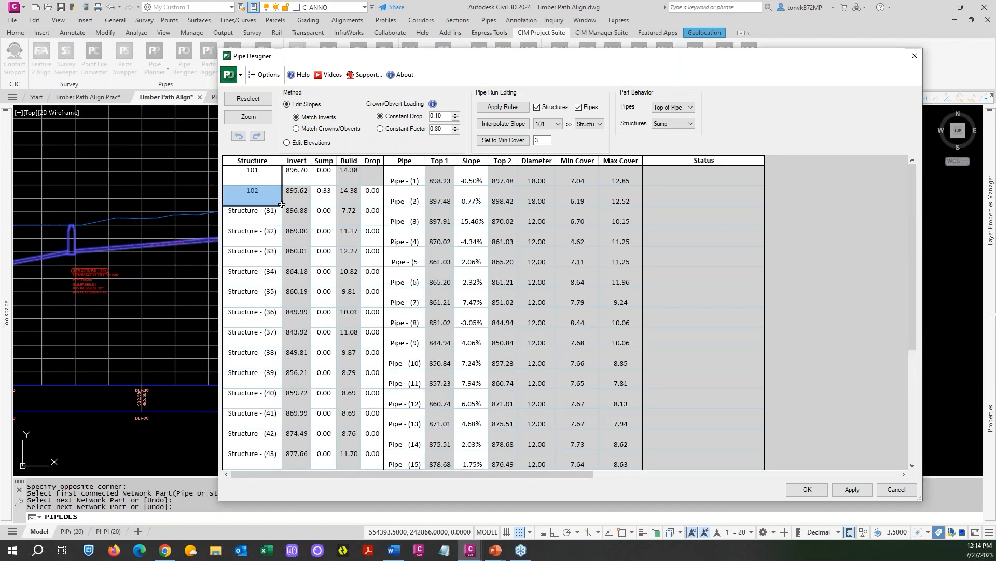
{"action": "left_click_drag", "start_coordinate": [282, 206], "coordinate": [270, 415]}
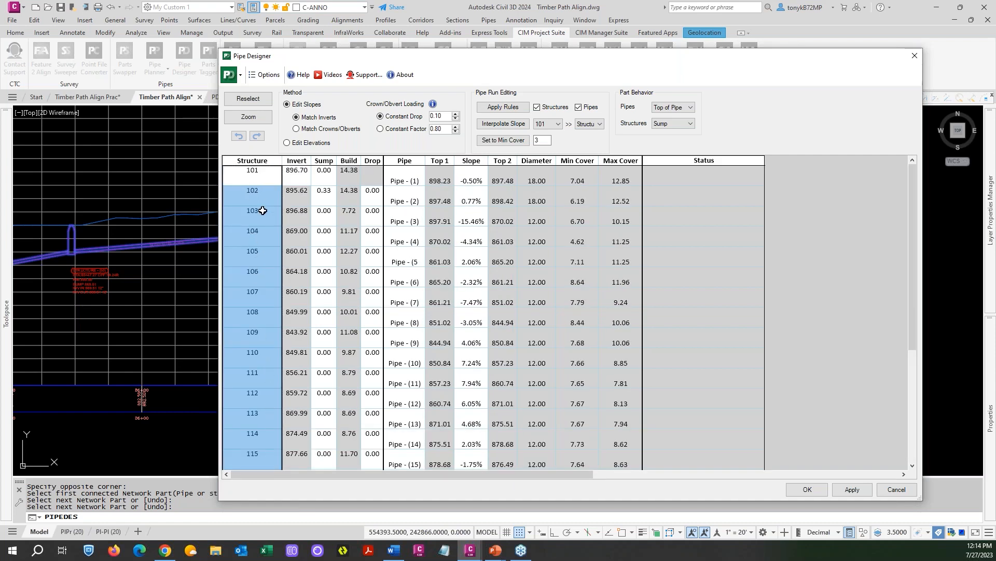
{"action": "scroll", "coordinate": [270, 266], "scroll_direction": "down", "scroll_amount": 5}
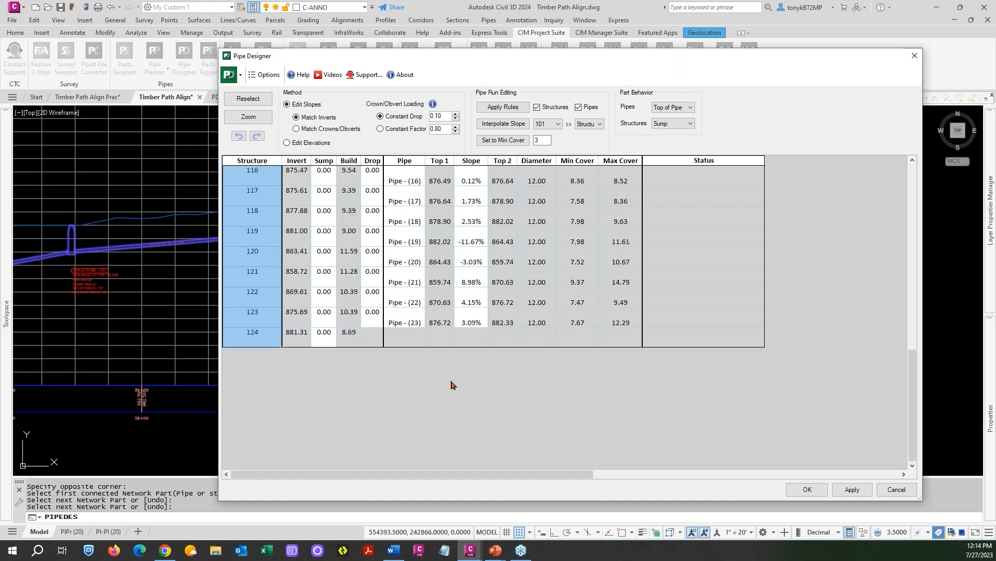
{"action": "left_click_drag", "start_coordinate": [916, 365], "coordinate": [914, 171]}
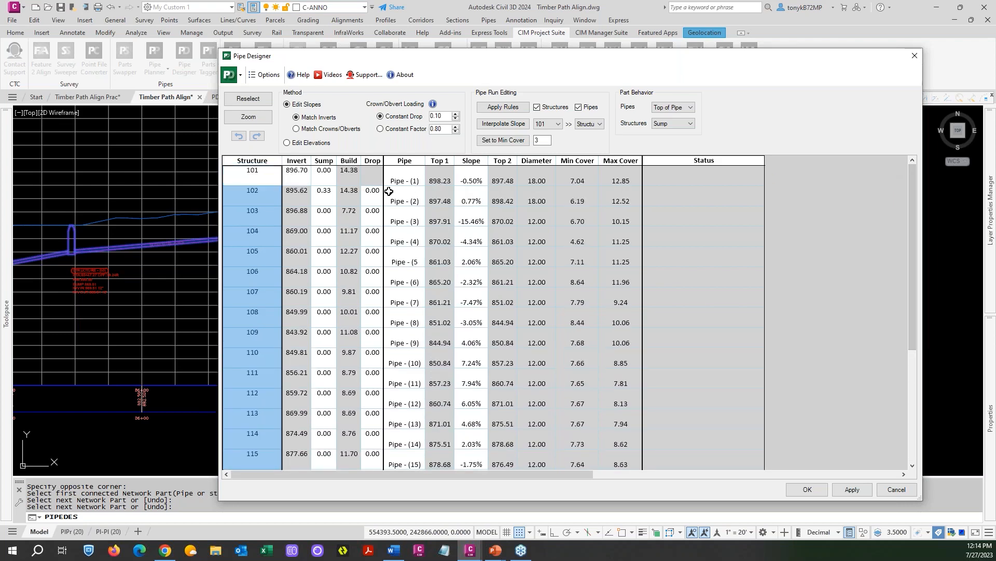
Rename the first two pipes in the run as 1 and 2.
{"action": "left_click", "coordinate": [417, 177]}
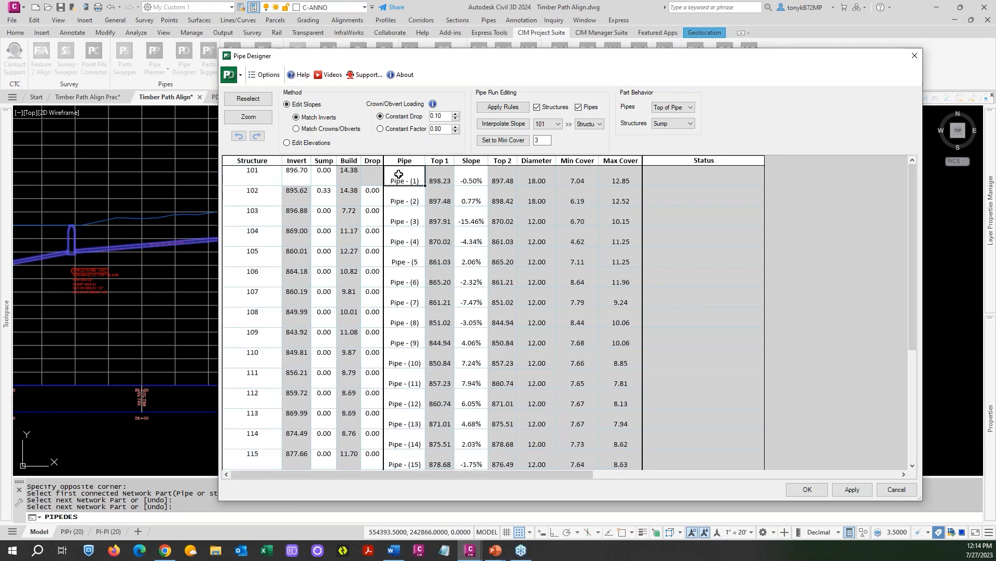
{"action": "type", "text": "12"}
{"action": "key", "text": "Return"}
{"action": "type", "text": "2"}
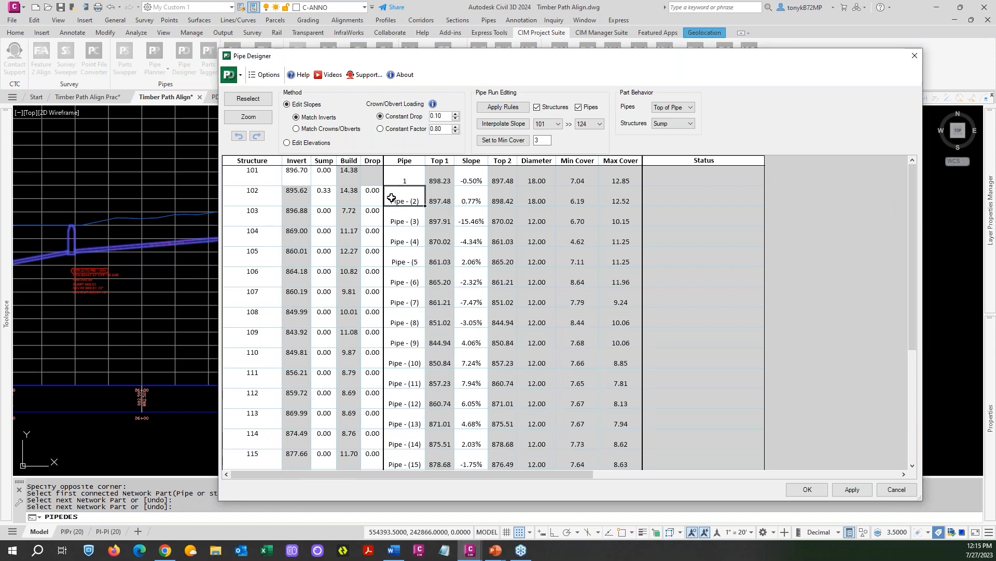
{"action": "key", "text": "Return"}
Try to fill the numbering down the Pipe column from pipe 2.
{"action": "left_click", "coordinate": [396, 174]}
{"action": "left_click", "coordinate": [401, 201]}
{"action": "left_click_drag", "start_coordinate": [422, 205], "coordinate": [417, 337]}
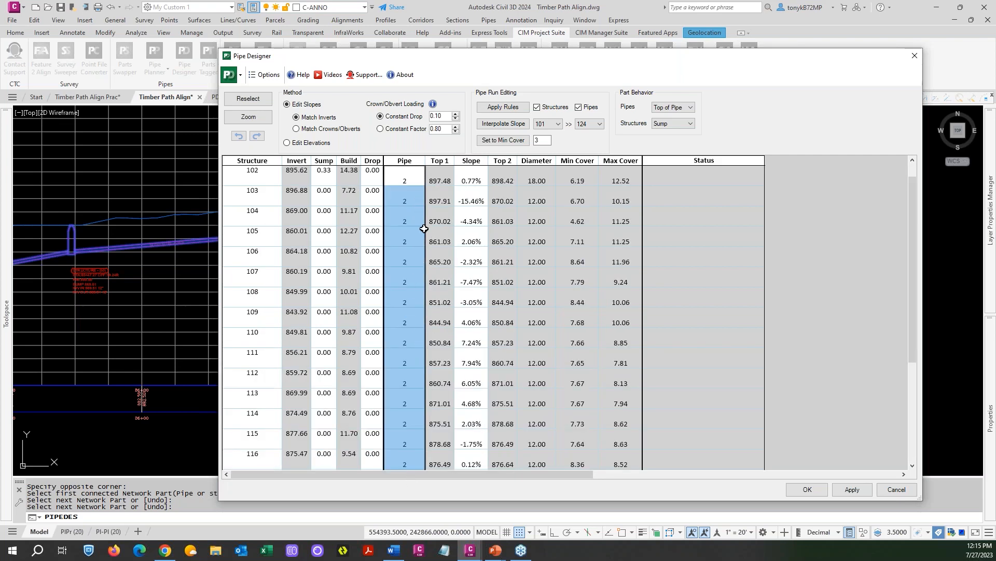
{"action": "scroll", "coordinate": [423, 229], "scroll_direction": "up", "scroll_amount": 2}
Continue the numbering series from both pipes 1 and 2 down to the last pipe, ending at 23.
{"action": "left_click", "coordinate": [409, 183]}
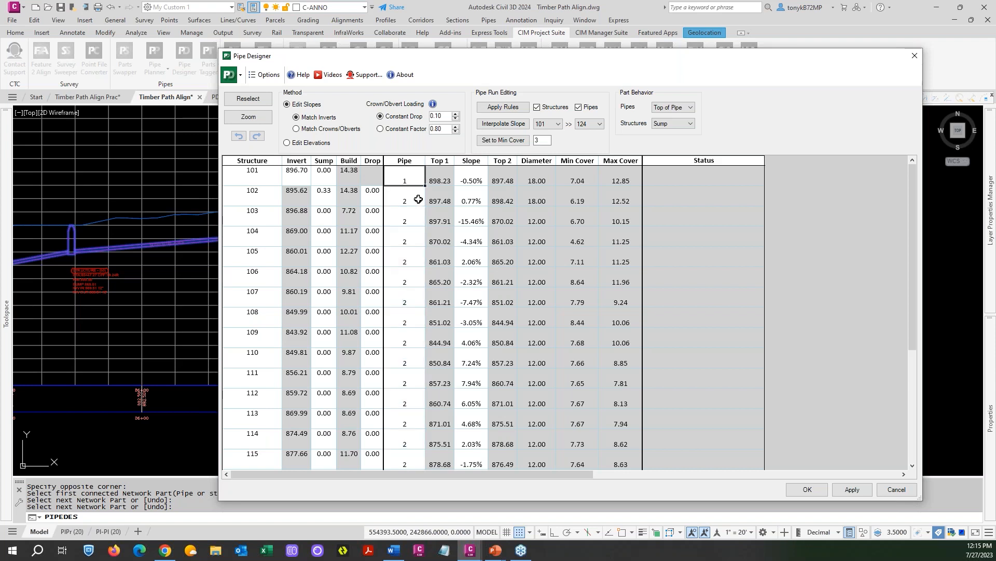
{"action": "left_click", "coordinate": [418, 199], "text": "shift"}
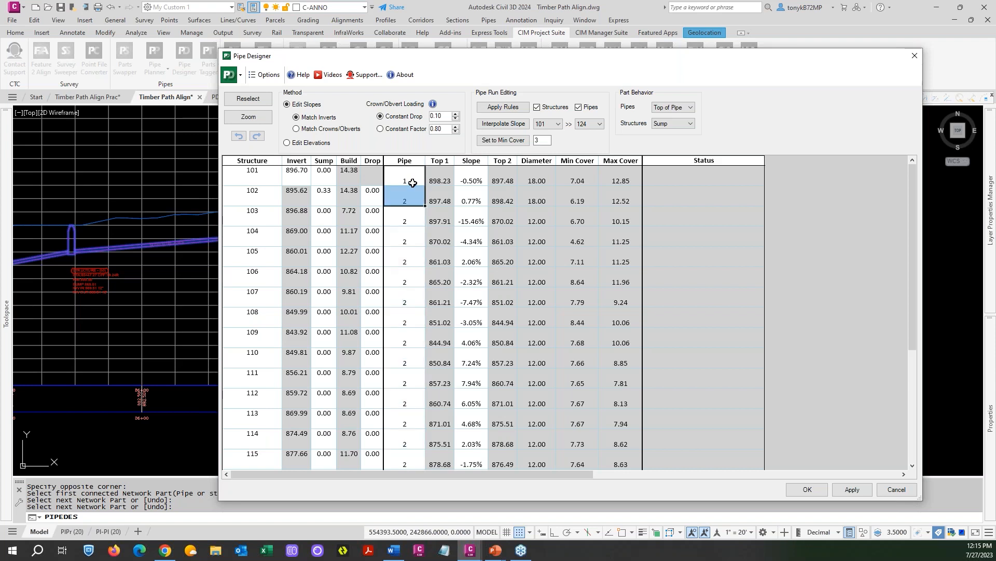
{"action": "left_click_drag", "start_coordinate": [425, 206], "coordinate": [415, 358]}
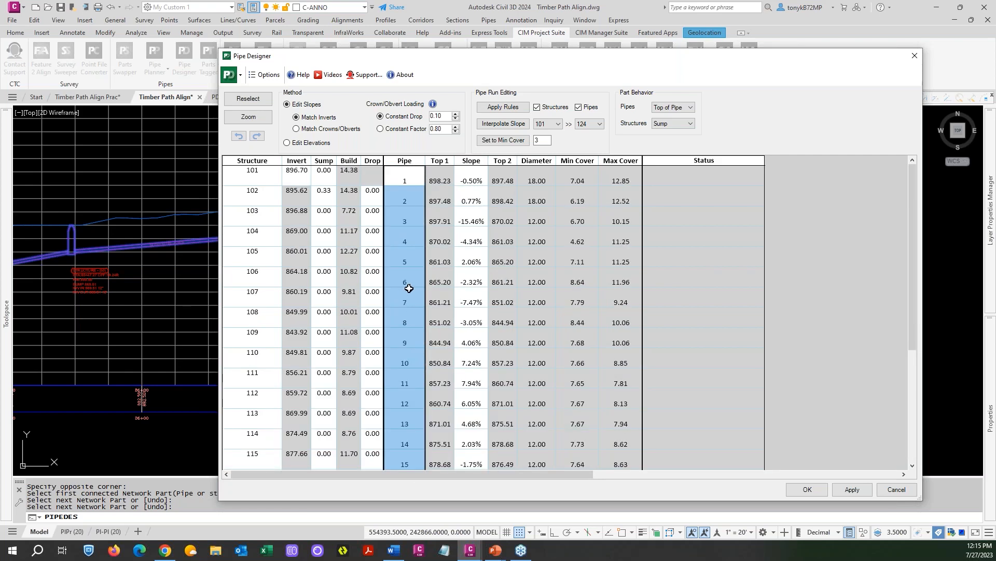
{"action": "scroll", "coordinate": [416, 292], "scroll_direction": "down", "scroll_amount": 4}
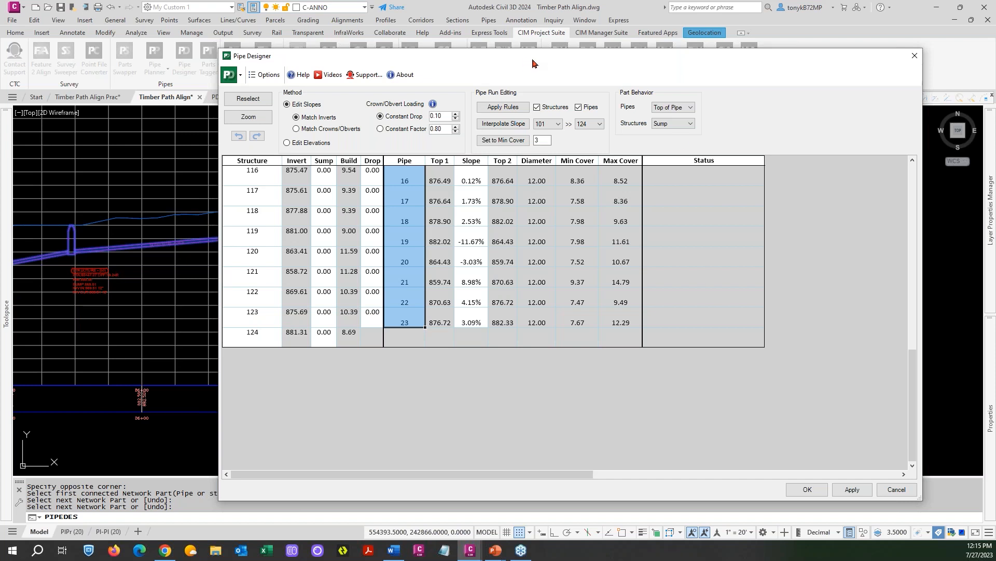
Shrink the Pipe Designer window to uncover the profile, apply the new structure and pipe names, and close it with the changes accepted.
{"action": "left_click_drag", "start_coordinate": [921, 502], "coordinate": [743, 224]}
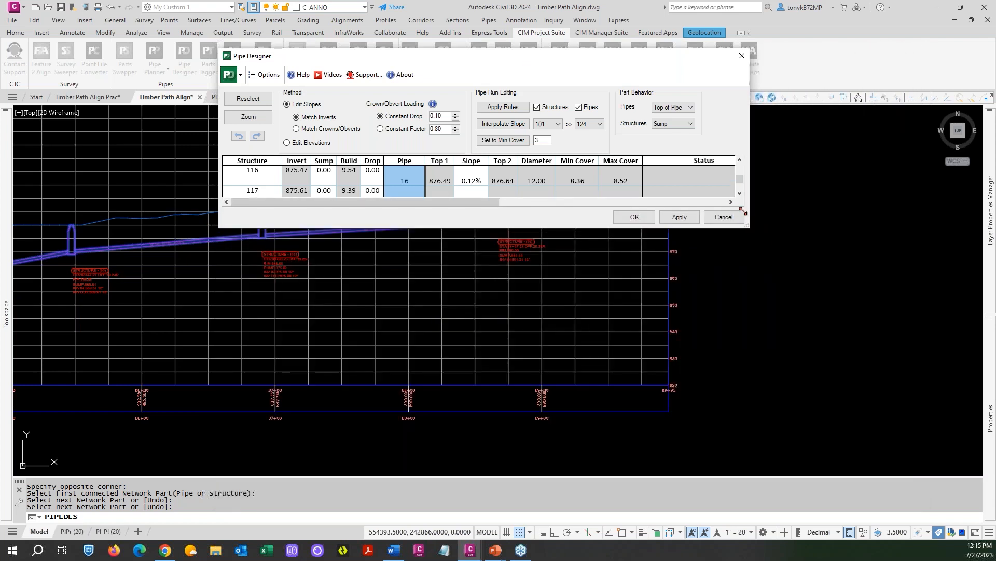
{"action": "left_click", "coordinate": [675, 218]}
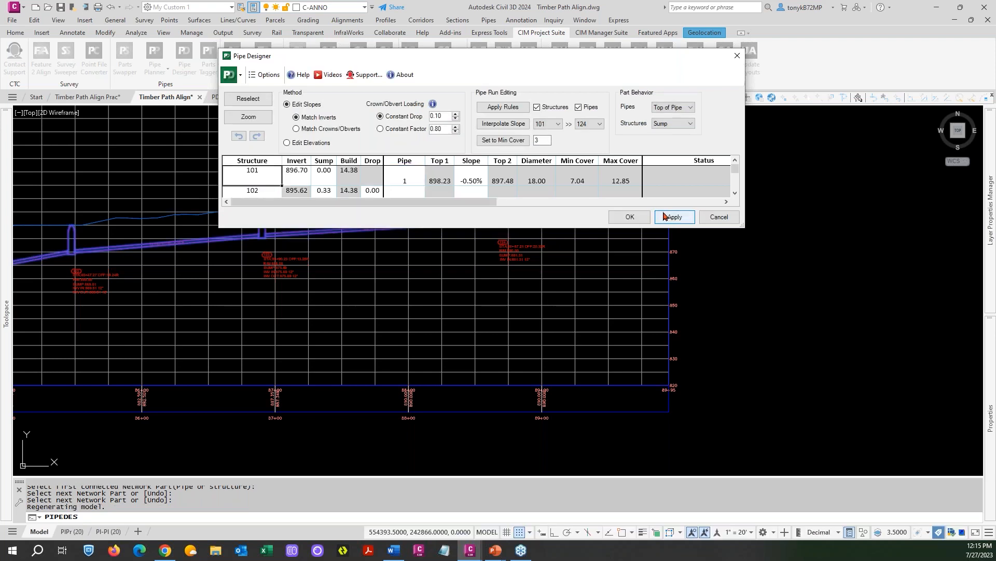
{"action": "left_click", "coordinate": [623, 218]}
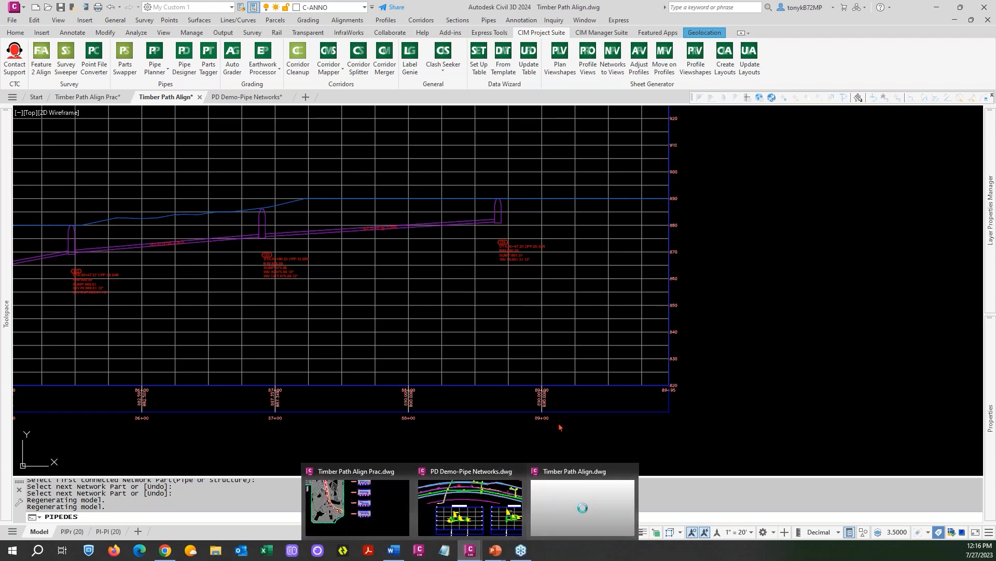
Examine the renumbered structure and pipe labels along the plan-view run, including pipe 9 and structures 109 to 111.
{"action": "scroll", "coordinate": [478, 321], "scroll_direction": "down", "scroll_amount": 3}
{"action": "left_click", "coordinate": [726, 367]}
{"action": "scroll", "coordinate": [696, 314], "scroll_direction": "down", "scroll_amount": 2}
{"action": "key", "text": "Escape"}
{"action": "key", "text": "Escape"}
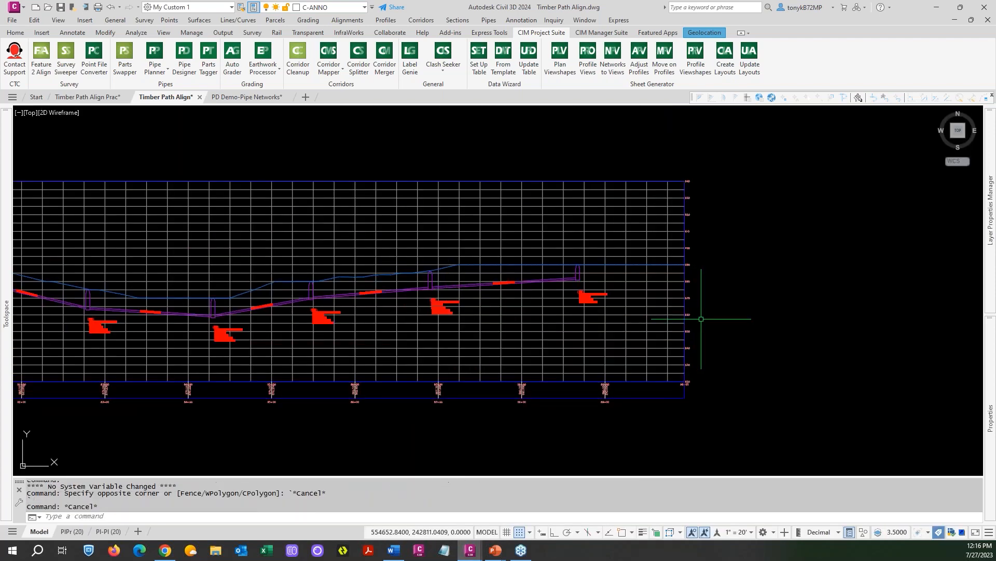
{"action": "scroll", "coordinate": [712, 337], "scroll_direction": "down", "scroll_amount": 2}
{"action": "scroll", "coordinate": [711, 338], "scroll_direction": "down", "scroll_amount": 1}
{"action": "middle_click_drag", "start_coordinate": [496, 350], "coordinate": [590, 203]}
{"action": "middle_click_drag", "start_coordinate": [461, 339], "coordinate": [511, 186]}
{"action": "scroll", "coordinate": [448, 369], "scroll_direction": "up", "scroll_amount": 6}
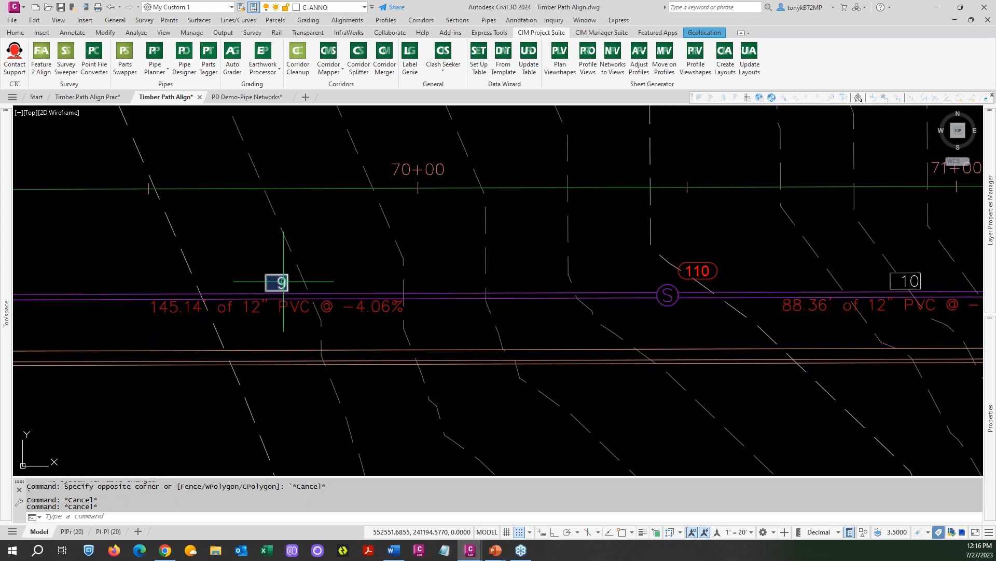
{"action": "scroll", "coordinate": [284, 282], "scroll_direction": "down", "scroll_amount": 1}
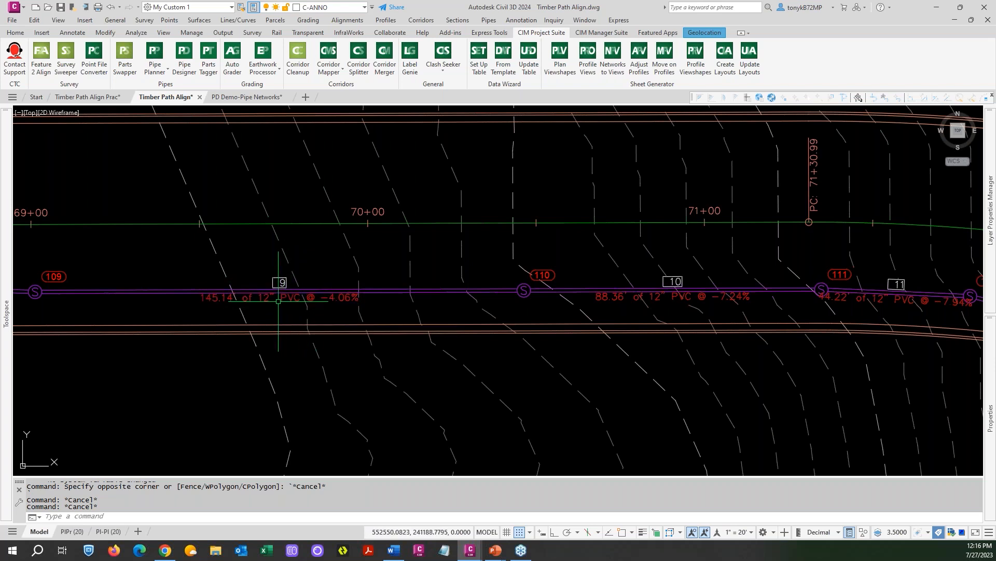
{"action": "scroll", "coordinate": [279, 299], "scroll_direction": "up", "scroll_amount": 4}
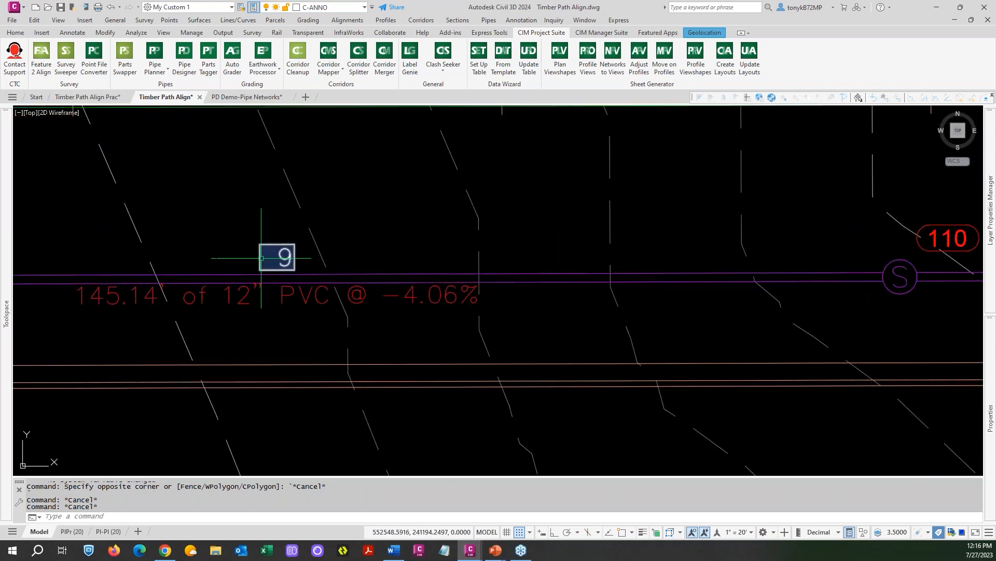
{"action": "scroll", "coordinate": [261, 258], "scroll_direction": "down", "scroll_amount": 5}
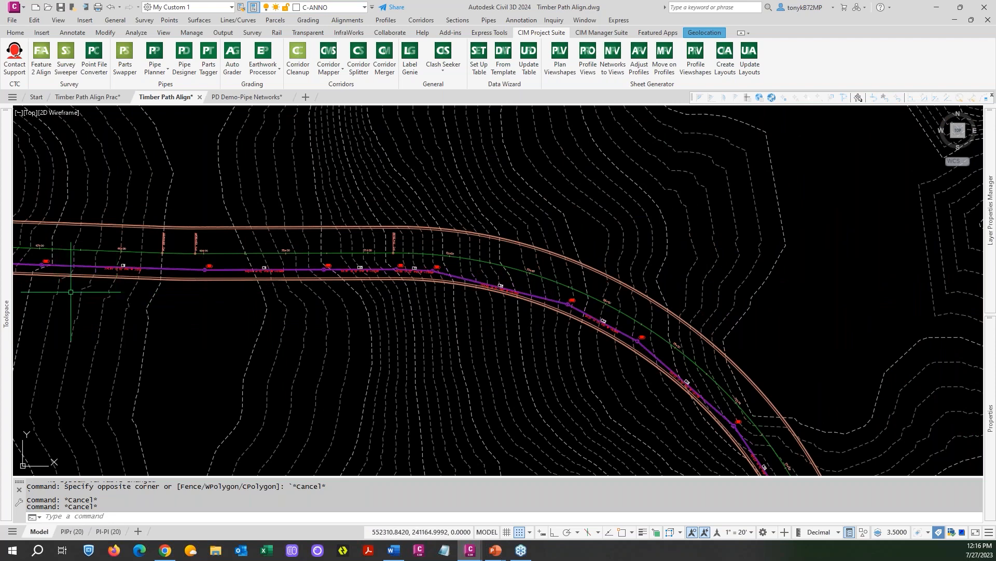
{"action": "scroll", "coordinate": [130, 253], "scroll_direction": "up", "scroll_amount": 2}
{"action": "scroll", "coordinate": [108, 292], "scroll_direction": "up", "scroll_amount": 3}
{"action": "scroll", "coordinate": [109, 282], "scroll_direction": "down", "scroll_amount": 5}
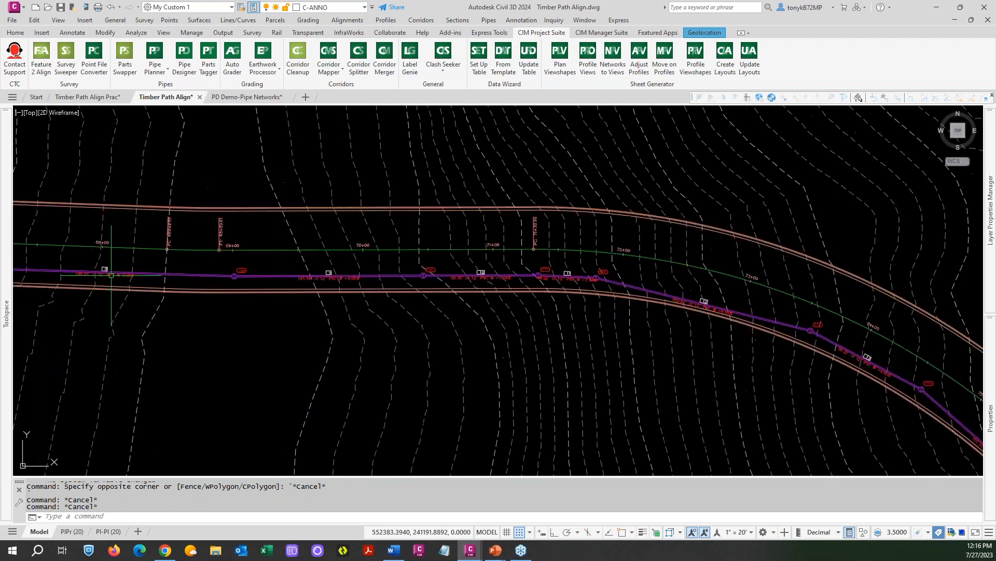
{"action": "scroll", "coordinate": [219, 311], "scroll_direction": "down", "scroll_amount": 2}
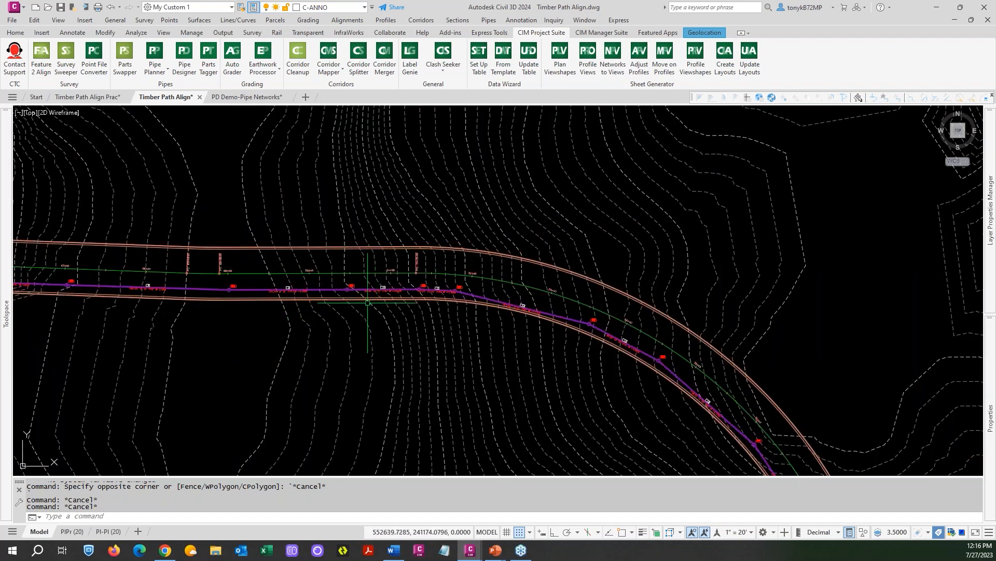
Restart Pipe Designer on the profile view and select the sanitary run's first structure as the start part.
{"action": "scroll", "coordinate": [389, 306], "scroll_direction": "down", "scroll_amount": 4}
{"action": "scroll", "coordinate": [392, 250], "scroll_direction": "up", "scroll_amount": 3}
{"action": "scroll", "coordinate": [392, 251], "scroll_direction": "down", "scroll_amount": 3}
{"action": "middle_click_drag", "start_coordinate": [384, 226], "coordinate": [394, 472]}
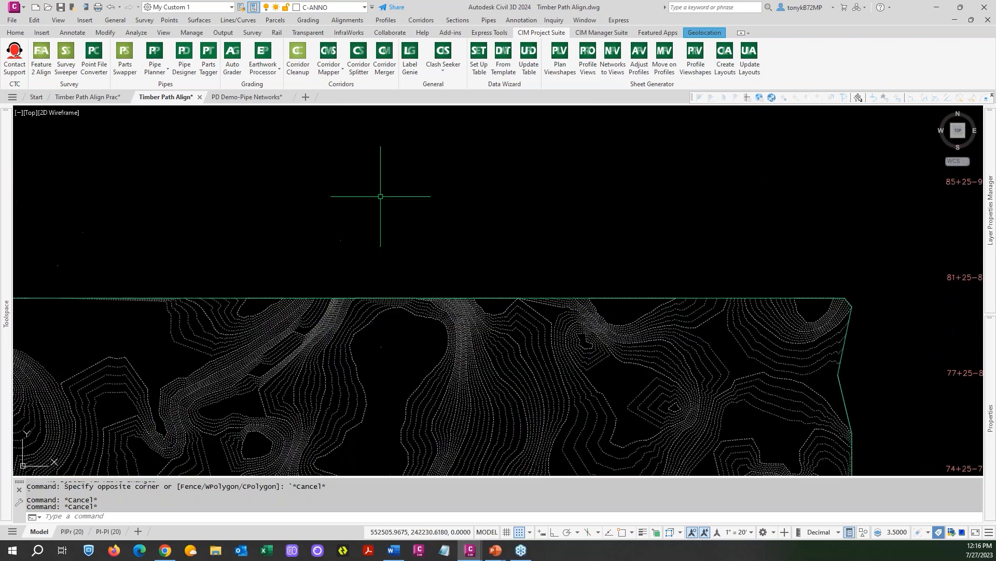
{"action": "middle_click_drag", "start_coordinate": [371, 107], "coordinate": [381, 262]}
{"action": "middle_click_drag", "start_coordinate": [384, 218], "coordinate": [381, 283]}
{"action": "scroll", "coordinate": [381, 273], "scroll_direction": "up", "scroll_amount": 2}
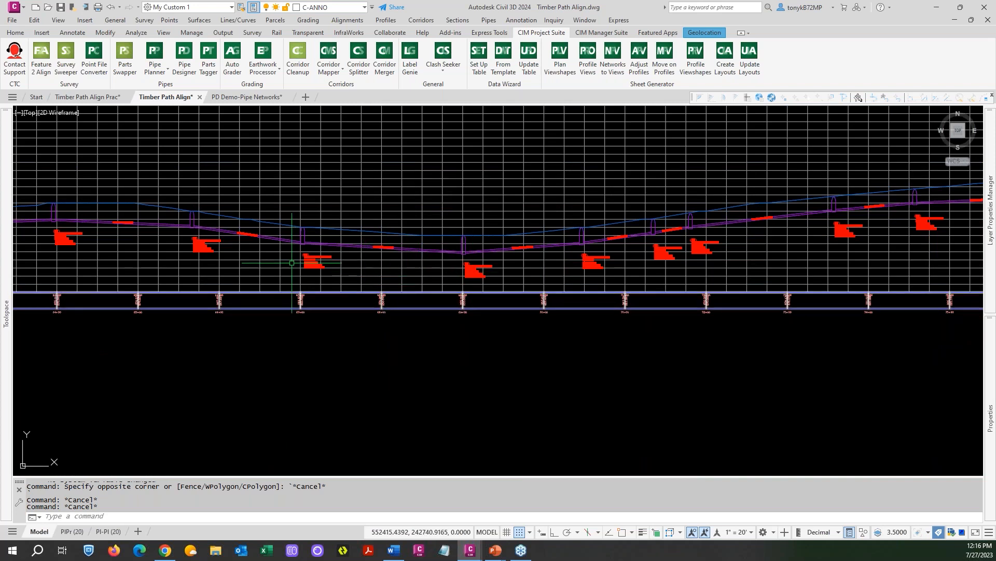
{"action": "right_click", "coordinate": [417, 357]}
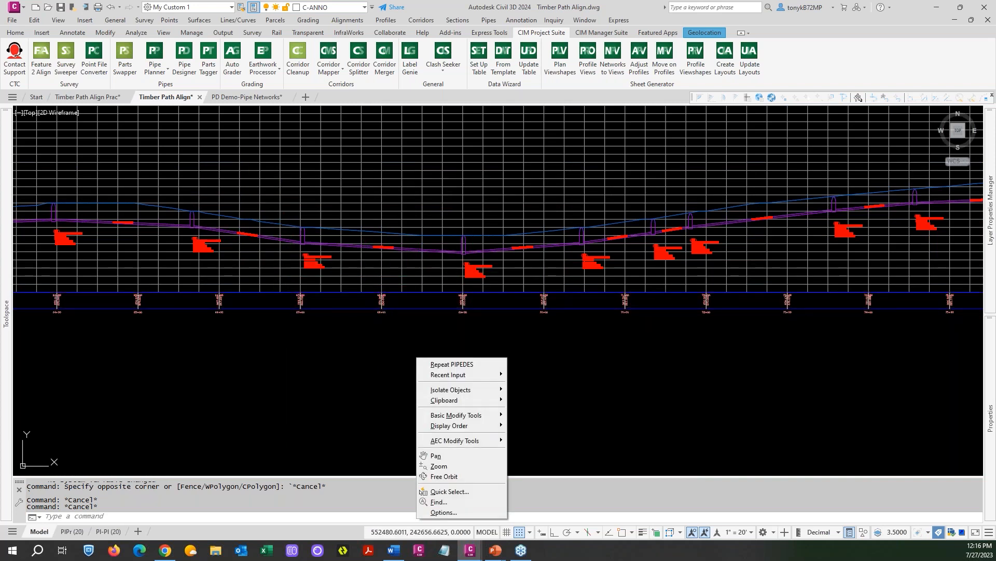
{"action": "left_click", "coordinate": [430, 365]}
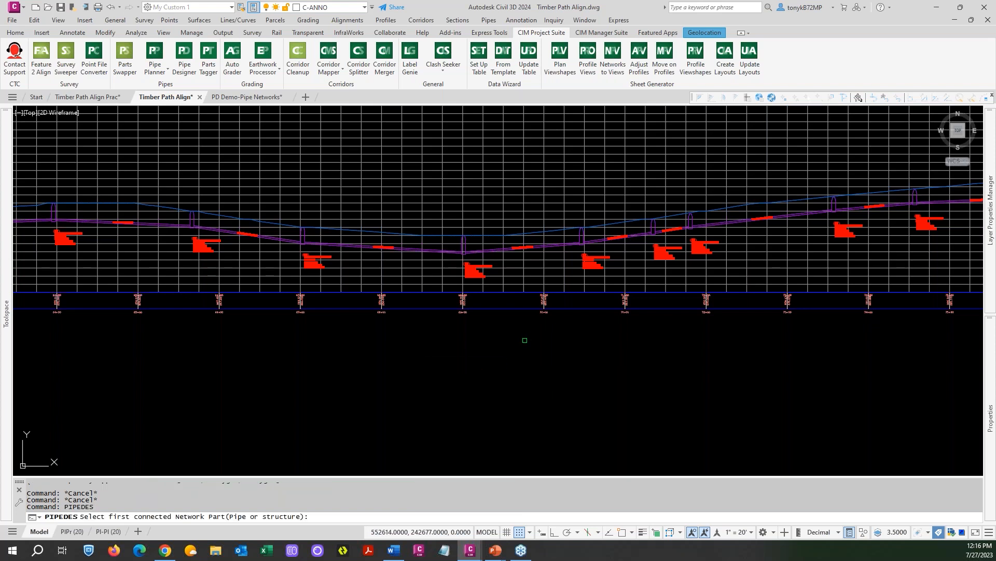
{"action": "scroll", "coordinate": [496, 338], "scroll_direction": "down", "scroll_amount": 4}
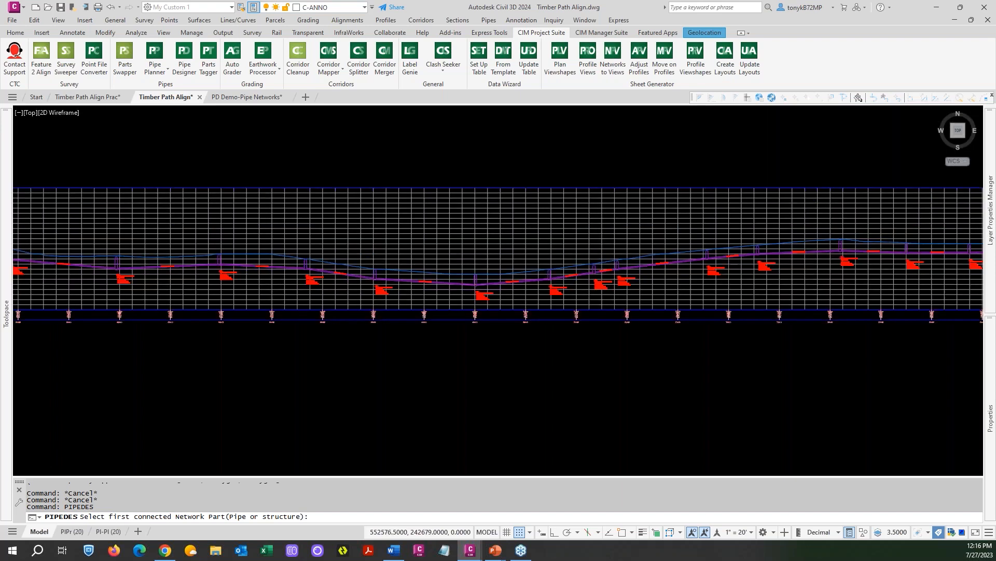
{"action": "scroll", "coordinate": [39, 266], "scroll_direction": "up", "scroll_amount": 5}
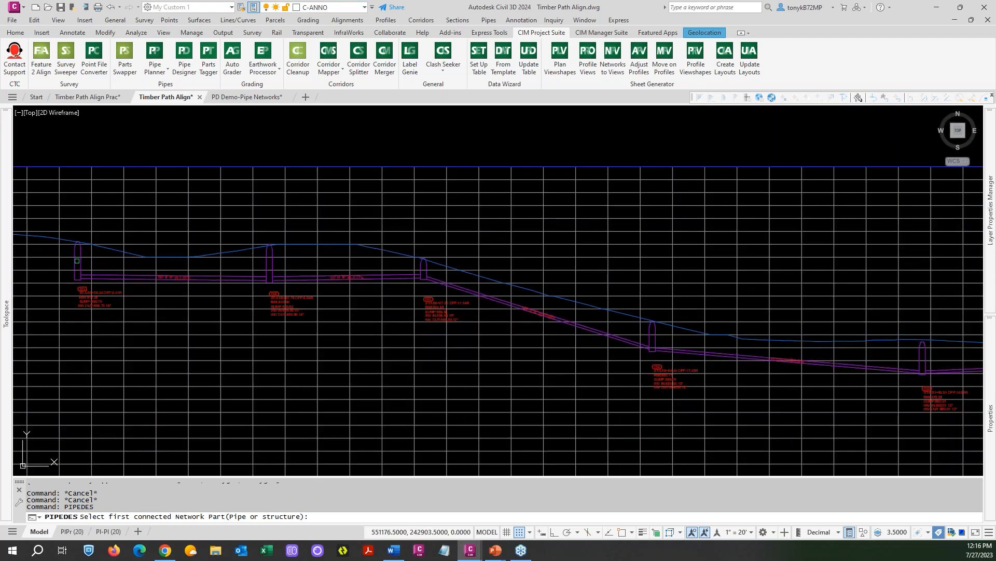
{"action": "left_click", "coordinate": [75, 266]}
Select structure 124 at the far end of the profile as the run's end and load the run into Pipe Designer.
{"action": "scroll", "coordinate": [75, 265], "scroll_direction": "down", "scroll_amount": 5}
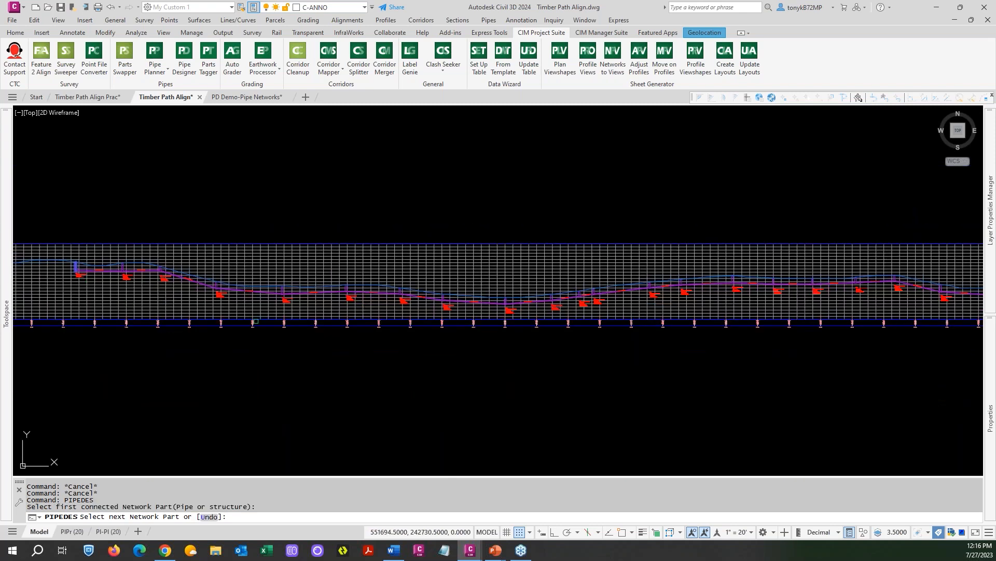
{"action": "middle_click_drag", "start_coordinate": [560, 321], "coordinate": [269, 336]}
{"action": "scroll", "coordinate": [543, 327], "scroll_direction": "up", "scroll_amount": 4}
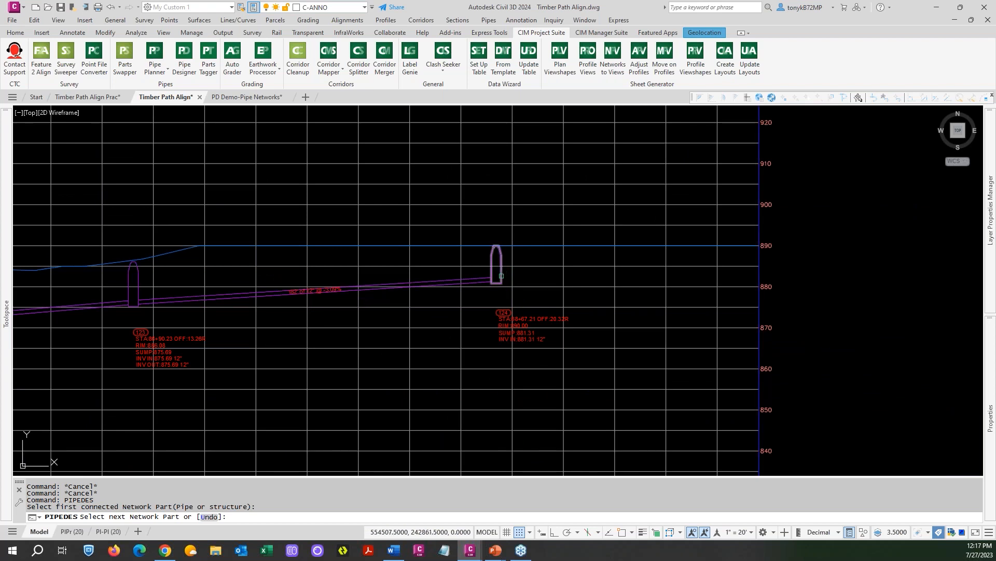
{"action": "left_click", "coordinate": [502, 276]}
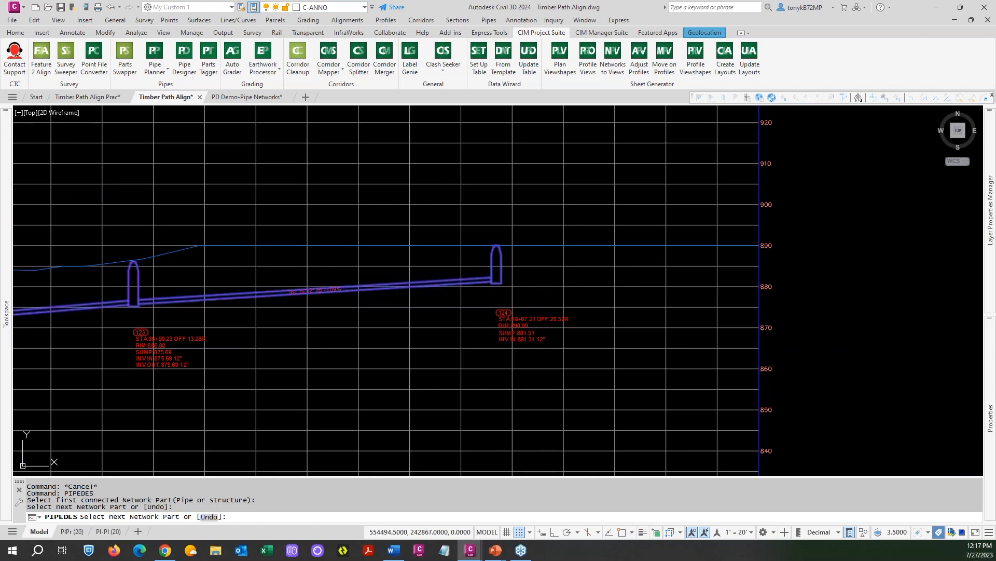
{"action": "key", "text": "Return"}
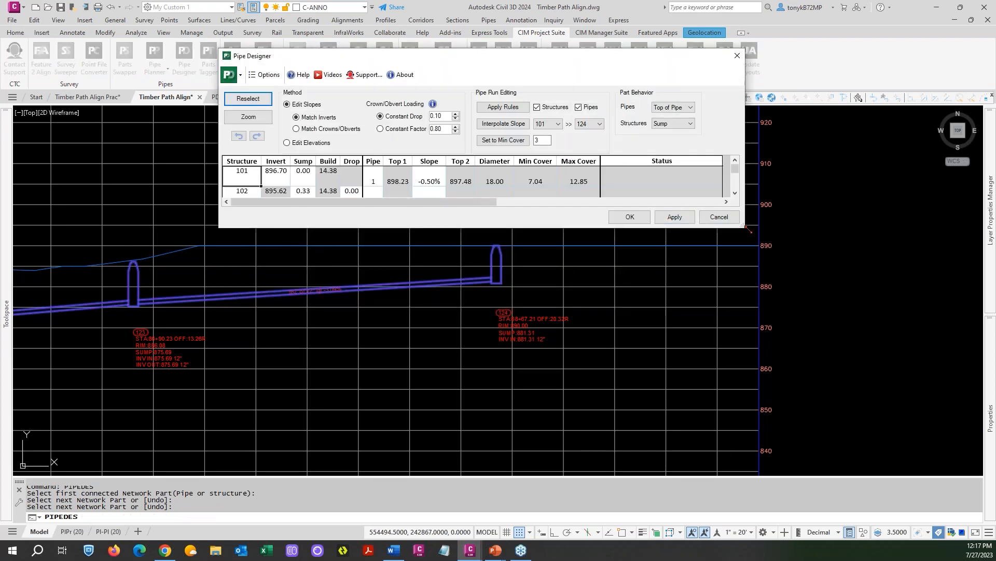
Enlarge and reposition the Pipe Designer window and review the cover values of pipes 1 to 23.
{"action": "left_click_drag", "start_coordinate": [748, 230], "coordinate": [851, 526]}
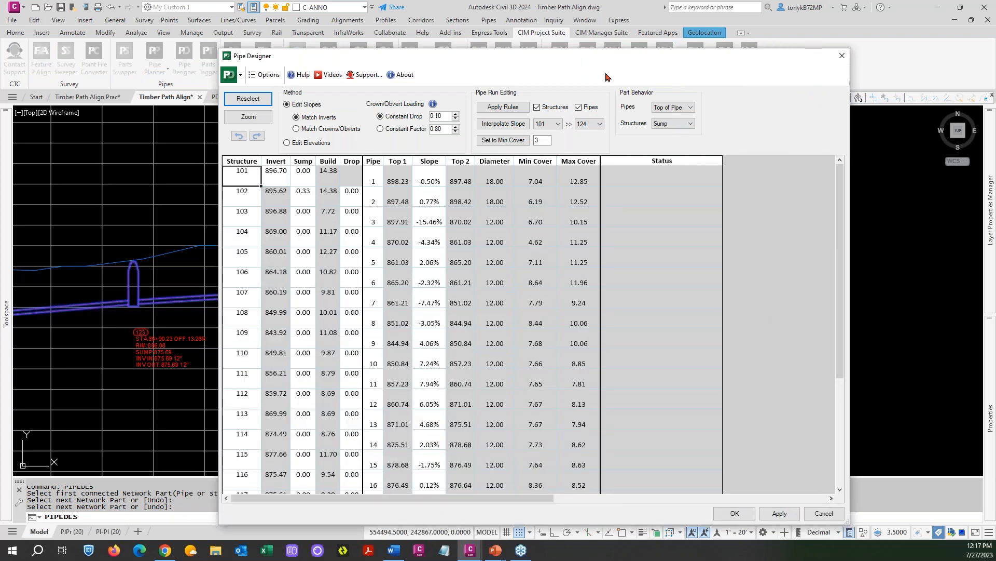
{"action": "left_click_drag", "start_coordinate": [582, 65], "coordinate": [566, 42]}
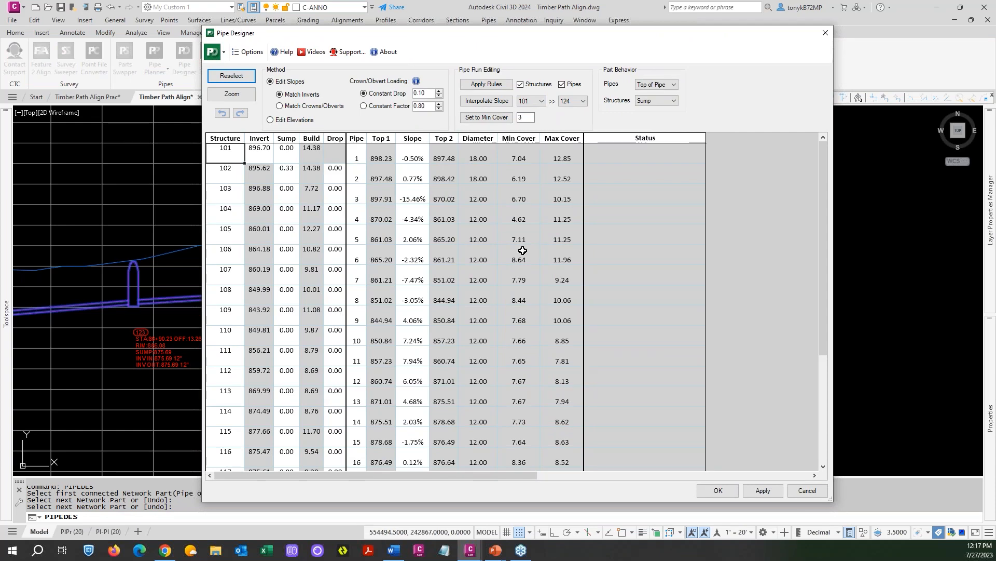
{"action": "scroll", "coordinate": [522, 251], "scroll_direction": "down", "scroll_amount": 3}
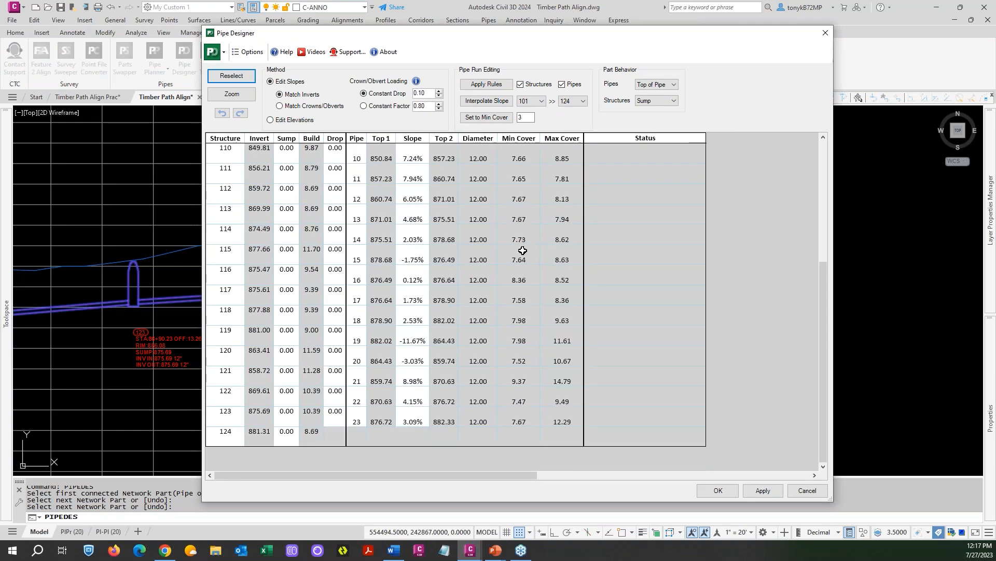
{"action": "scroll", "coordinate": [511, 139], "scroll_direction": "up", "scroll_amount": 3}
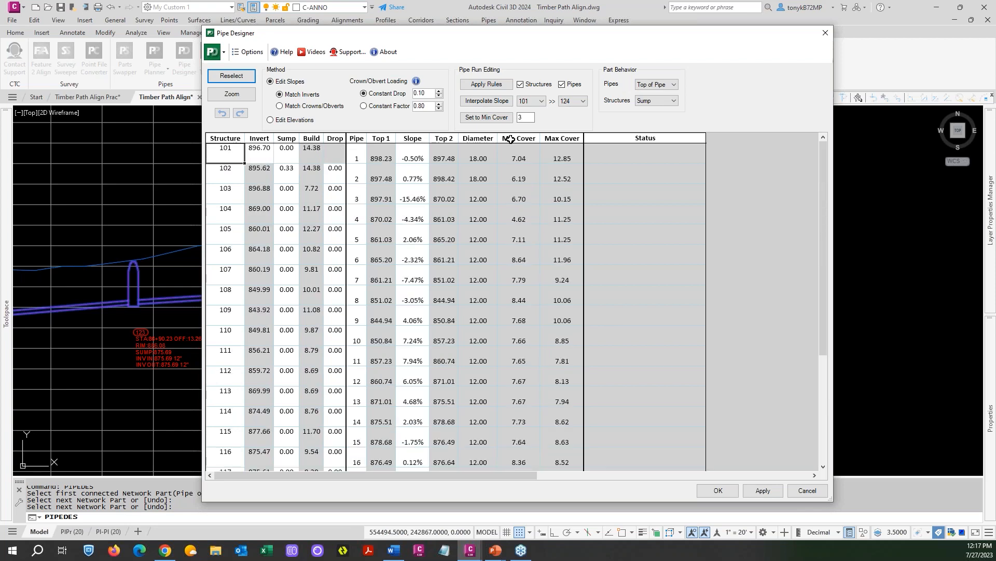
{"action": "left_click_drag", "start_coordinate": [565, 36], "coordinate": [615, 30]}
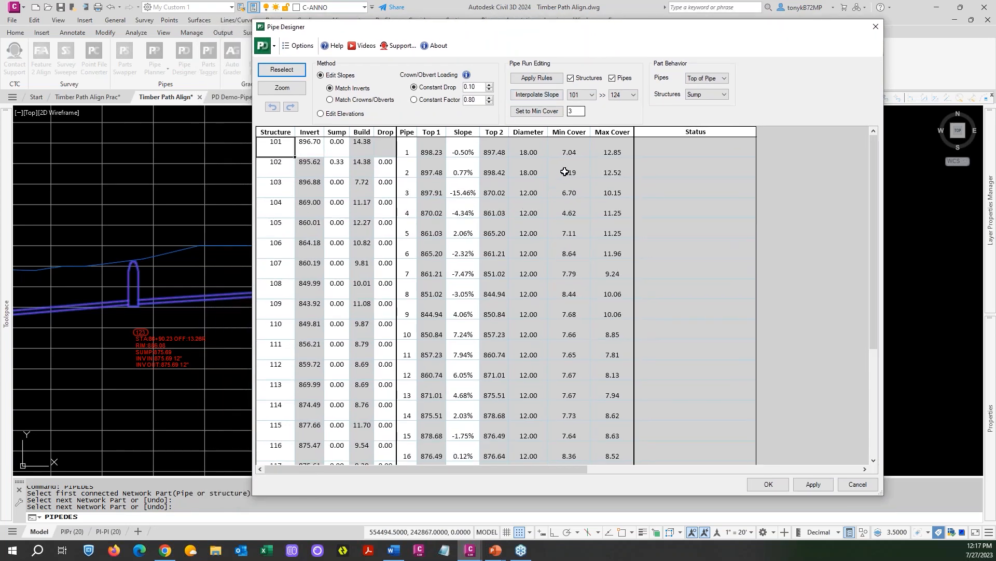
Set the whole run to a minimum cover of 8.5 and apply the new elevations to the drawing.
{"action": "double_click", "coordinate": [575, 109]}
{"action": "type", "text": "8.5"}
{"action": "left_click", "coordinate": [536, 112]}
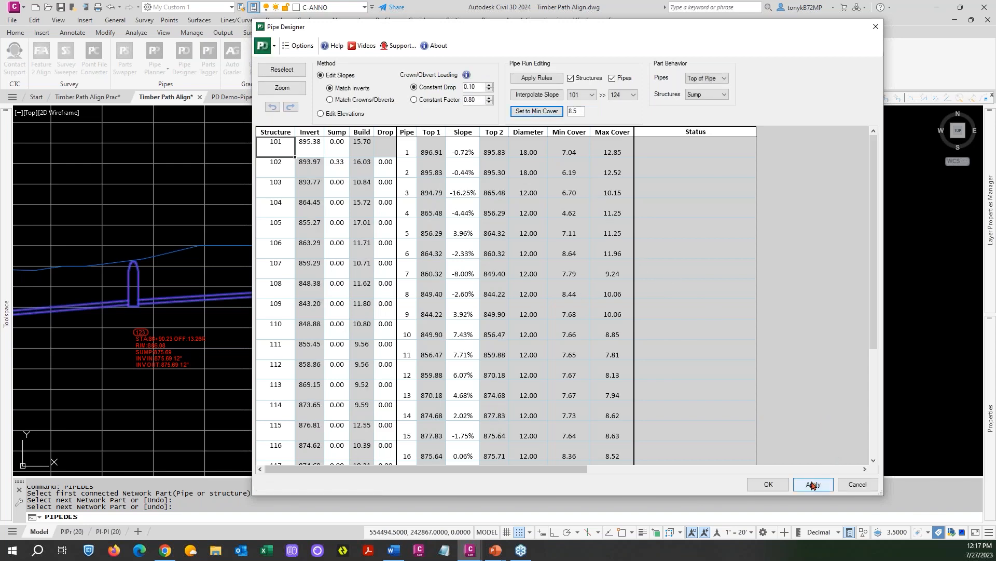
{"action": "left_click_drag", "start_coordinate": [608, 30], "coordinate": [609, 72]}
{"action": "left_click", "coordinate": [806, 530]}
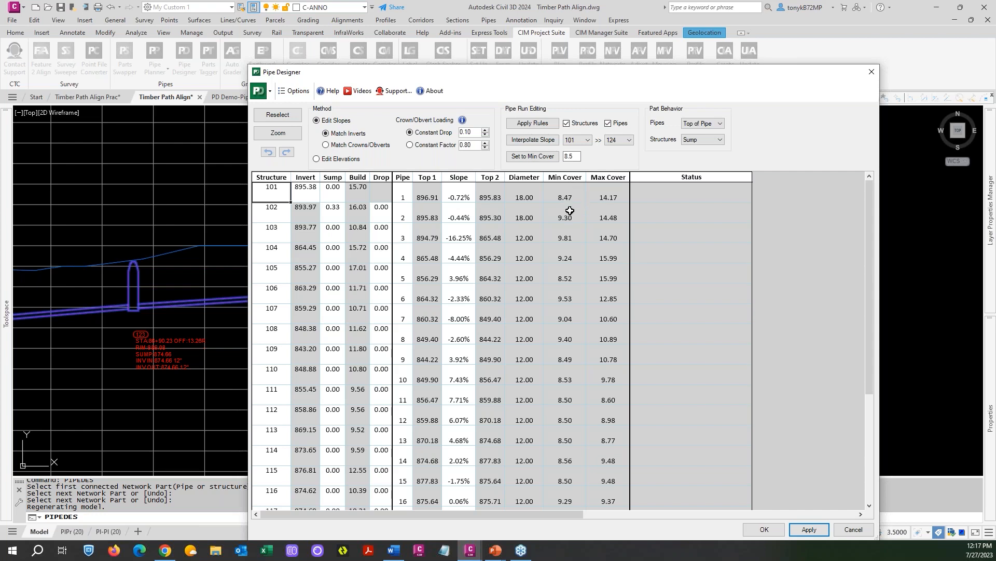
Review the recalculated Min Cover values down to pipe 23 and close Pipe Designer with the changes accepted.
{"action": "scroll", "coordinate": [570, 213], "scroll_direction": "down", "scroll_amount": 3}
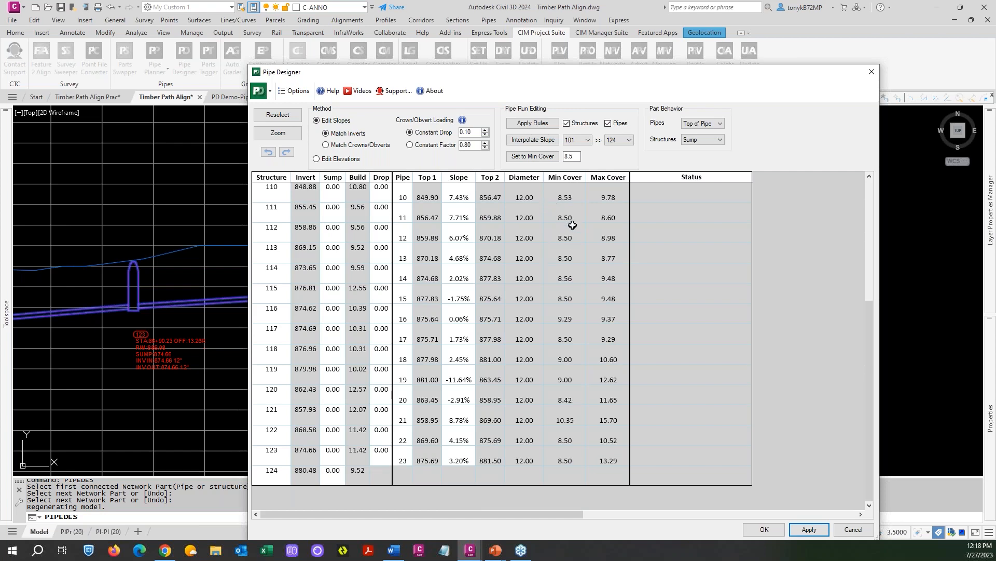
{"action": "scroll", "coordinate": [571, 223], "scroll_direction": "up", "scroll_amount": 3}
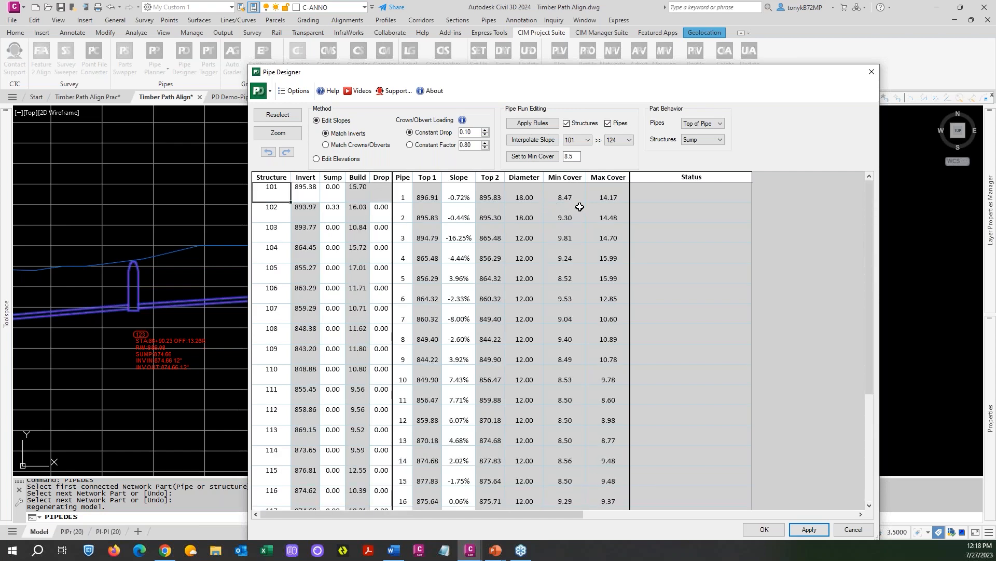
{"action": "scroll", "coordinate": [580, 207], "scroll_direction": "down", "scroll_amount": 3}
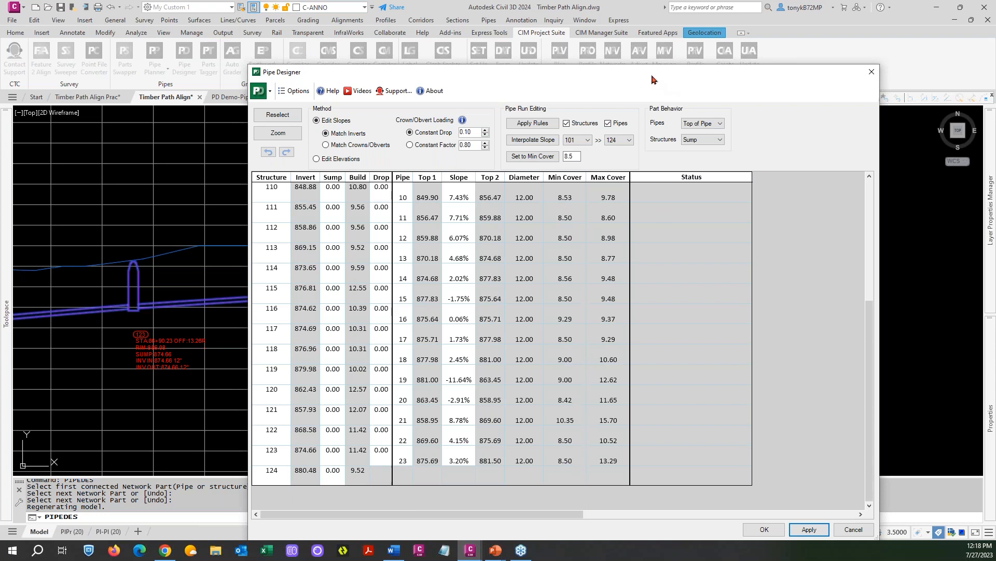
{"action": "mouse_move", "coordinate": [619, 74]}
{"action": "left_mouse_down"}
{"action": "mouse_move", "coordinate": [635, 78]}
{"action": "mouse_move", "coordinate": [625, 65]}
{"action": "left_mouse_up"}
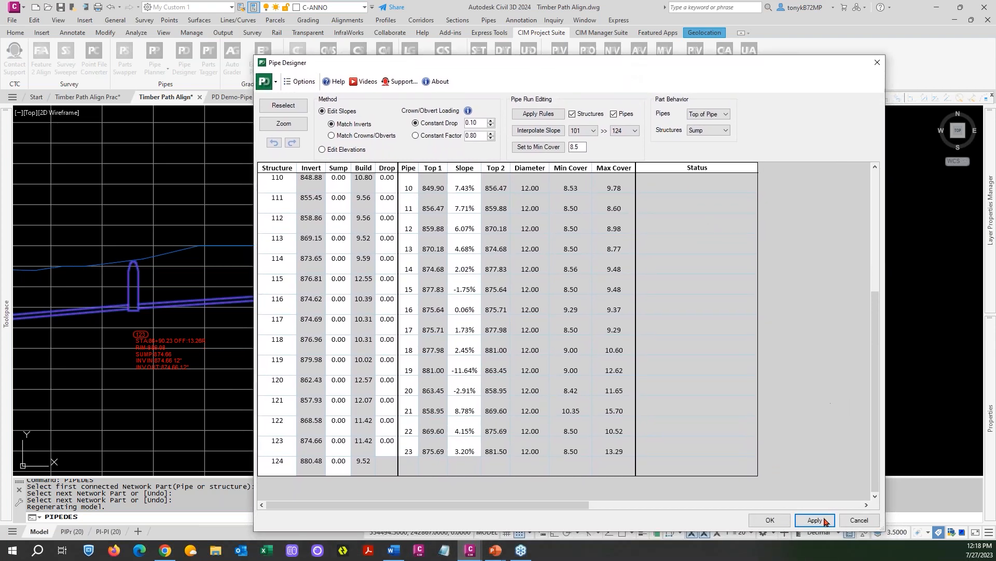
{"action": "left_click", "coordinate": [768, 520]}
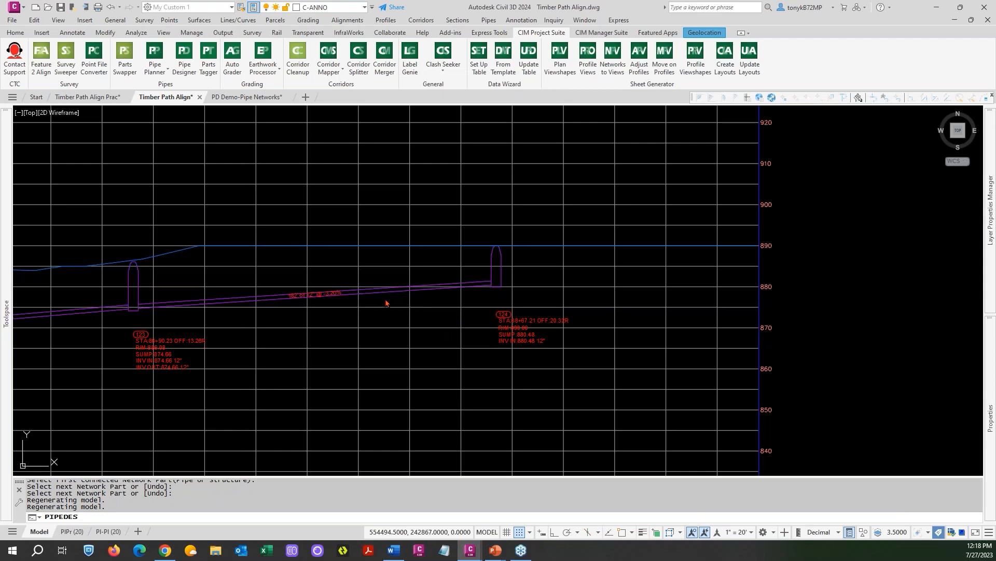
Examine the adjusted pipes and structures along the profile view, from the run's end back toward its middle.
{"action": "scroll", "coordinate": [334, 311], "scroll_direction": "down", "scroll_amount": 5}
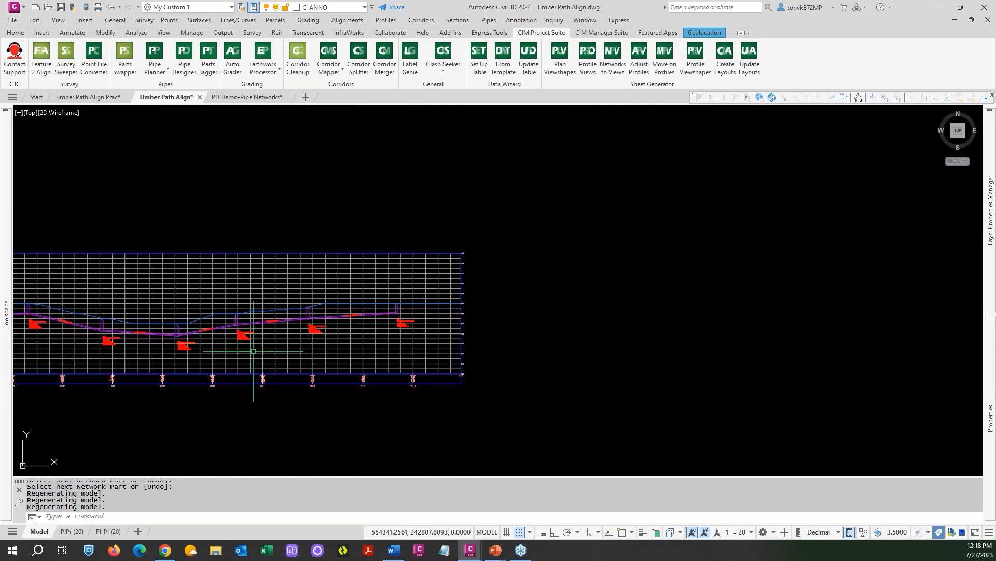
{"action": "middle_click_drag", "start_coordinate": [64, 355], "coordinate": [378, 351]}
{"action": "scroll", "coordinate": [258, 302], "scroll_direction": "up", "scroll_amount": 3}
{"action": "scroll", "coordinate": [256, 304], "scroll_direction": "down", "scroll_amount": 2}
{"action": "middle_click_drag", "start_coordinate": [225, 354], "coordinate": [539, 358]}
{"action": "scroll", "coordinate": [166, 335], "scroll_direction": "up", "scroll_amount": 2}
{"action": "scroll", "coordinate": [165, 332], "scroll_direction": "down", "scroll_amount": 1}
{"action": "middle_click_drag", "start_coordinate": [182, 335], "coordinate": [413, 320]}
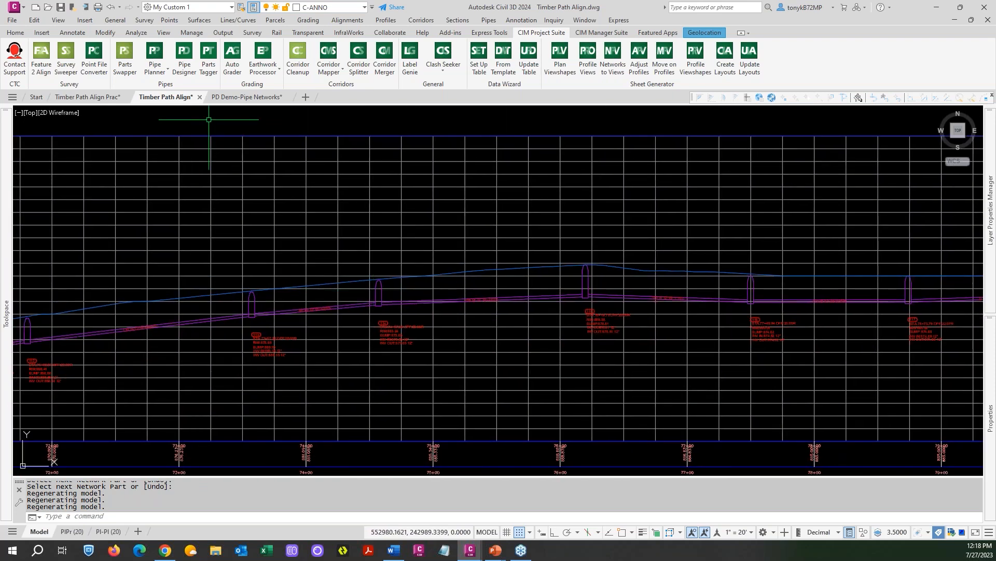
{"action": "left_click", "coordinate": [161, 73]}
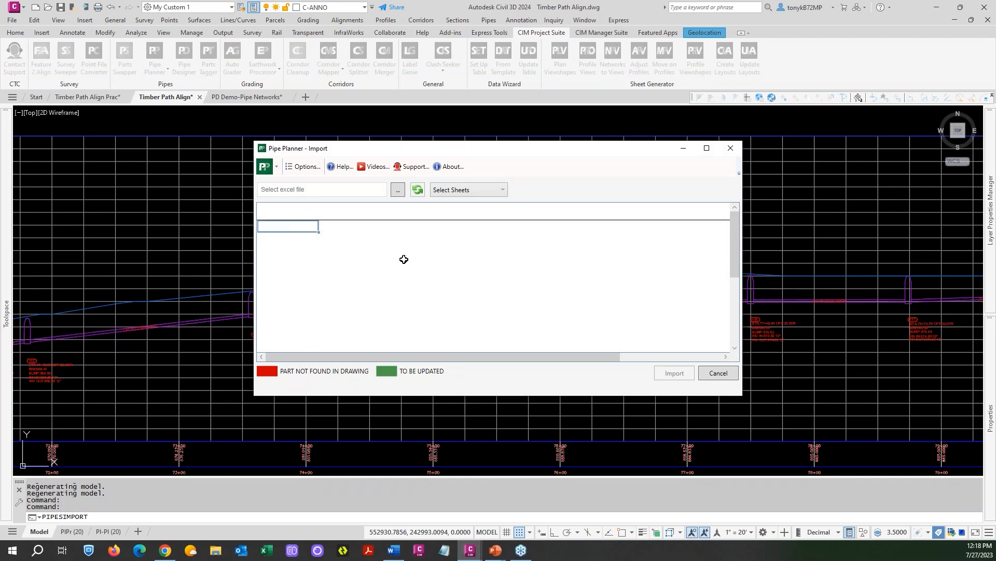
{"action": "left_click", "coordinate": [719, 373]}
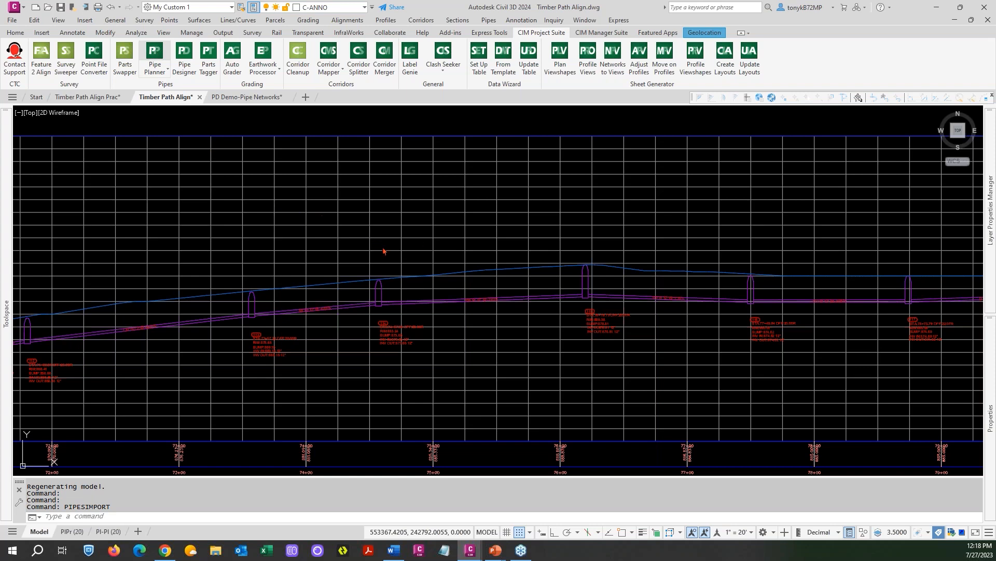
{"action": "key", "text": "Return"}
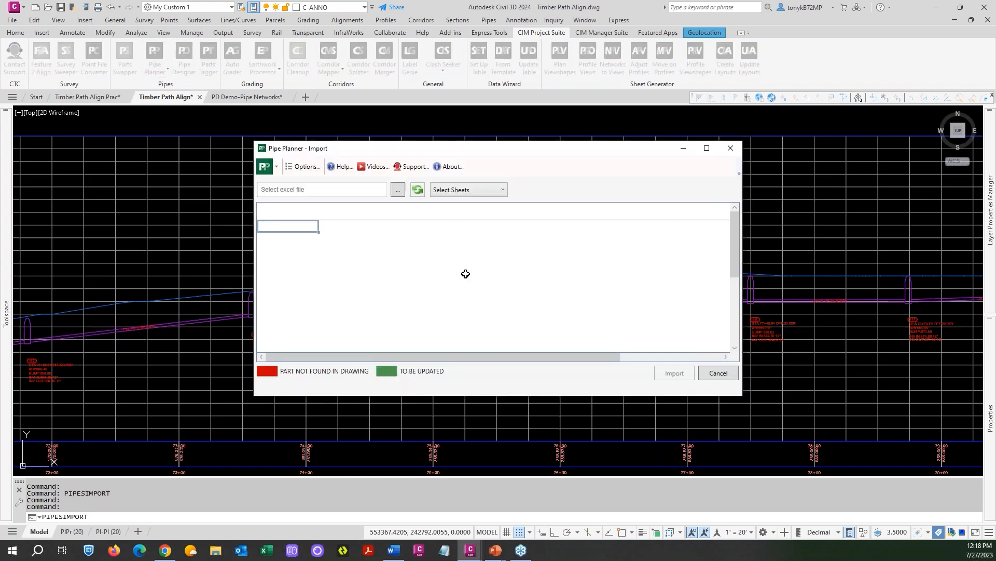
{"action": "left_click", "coordinate": [717, 374]}
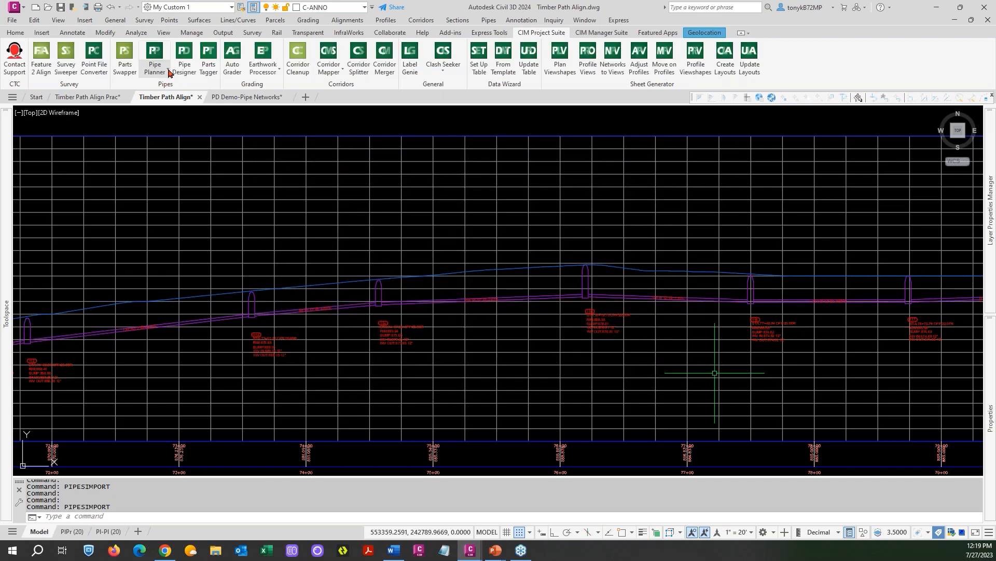
Open the Pipe Planner editing table and load the saved Pipe Depth Report configuration for the pipes.
{"action": "left_click", "coordinate": [167, 72]}
{"action": "left_click", "coordinate": [172, 90]}
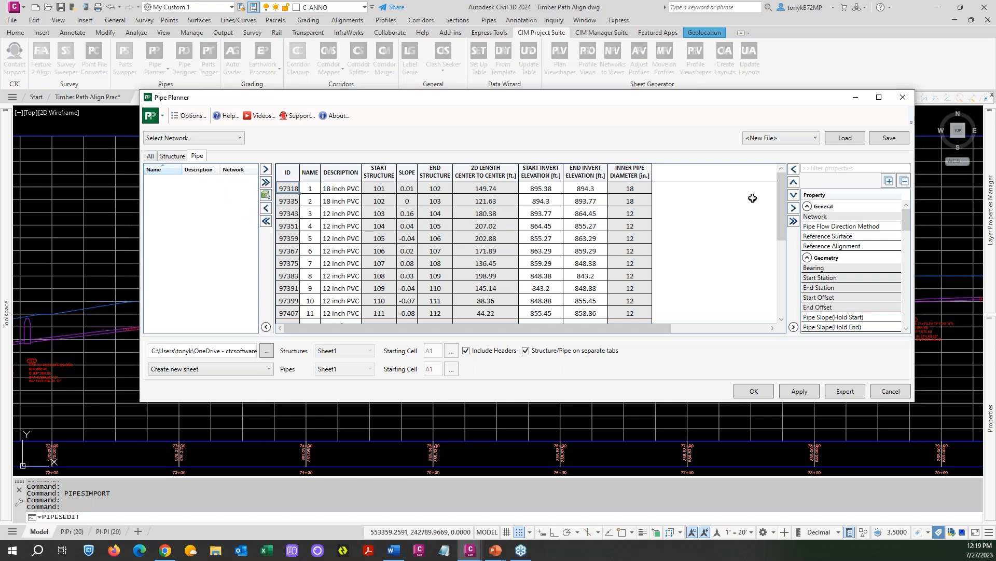
{"action": "left_click", "coordinate": [814, 139]}
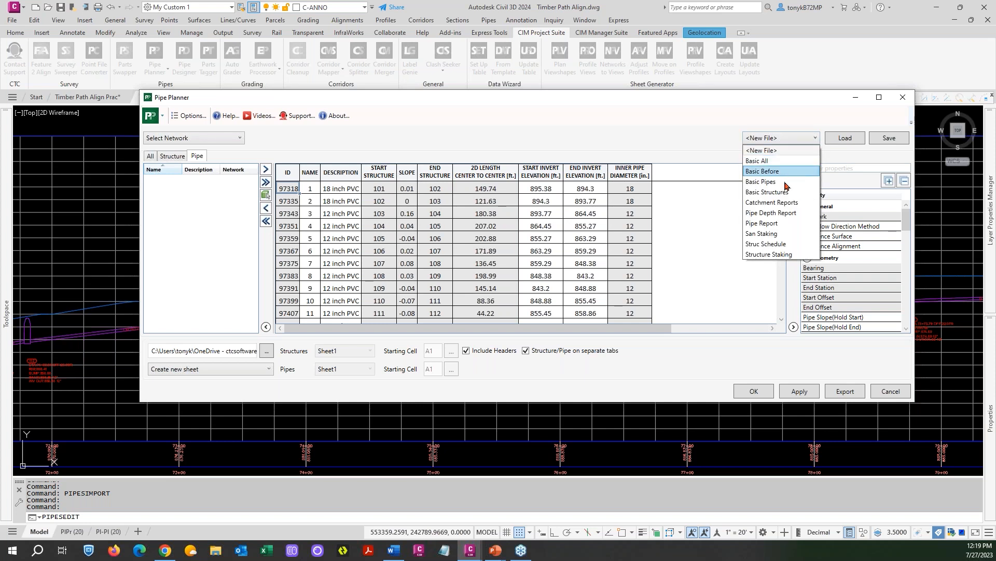
{"action": "left_click", "coordinate": [768, 212]}
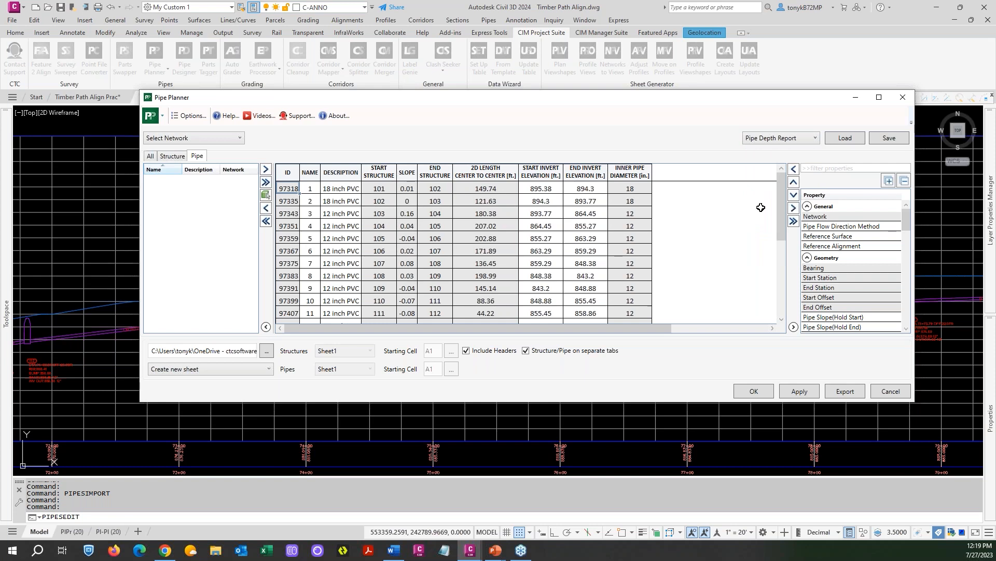
{"action": "left_click", "coordinate": [837, 141]}
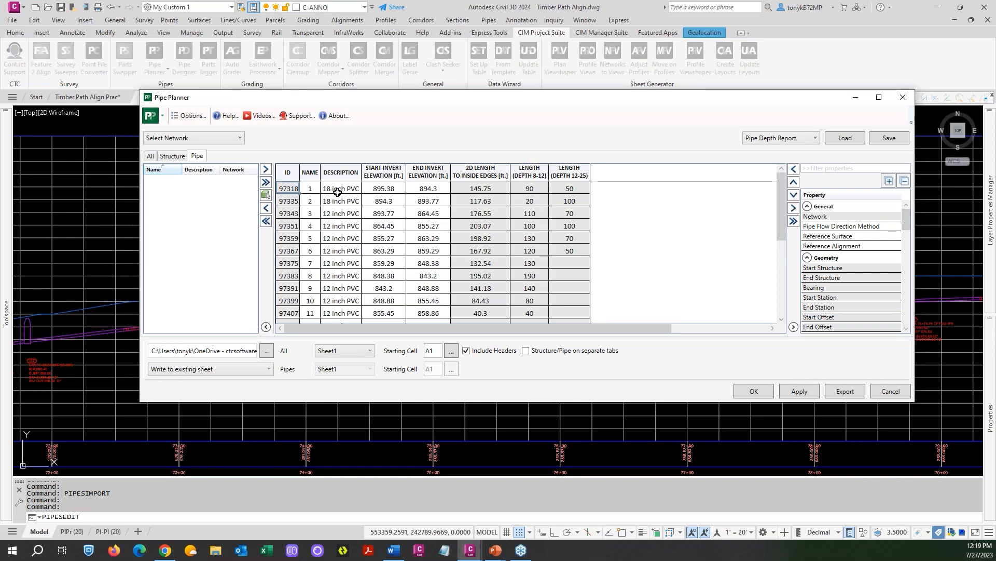
Check which networks are selected in Pipe Planner and remove all pipes from the report table.
{"action": "left_click", "coordinate": [203, 139]}
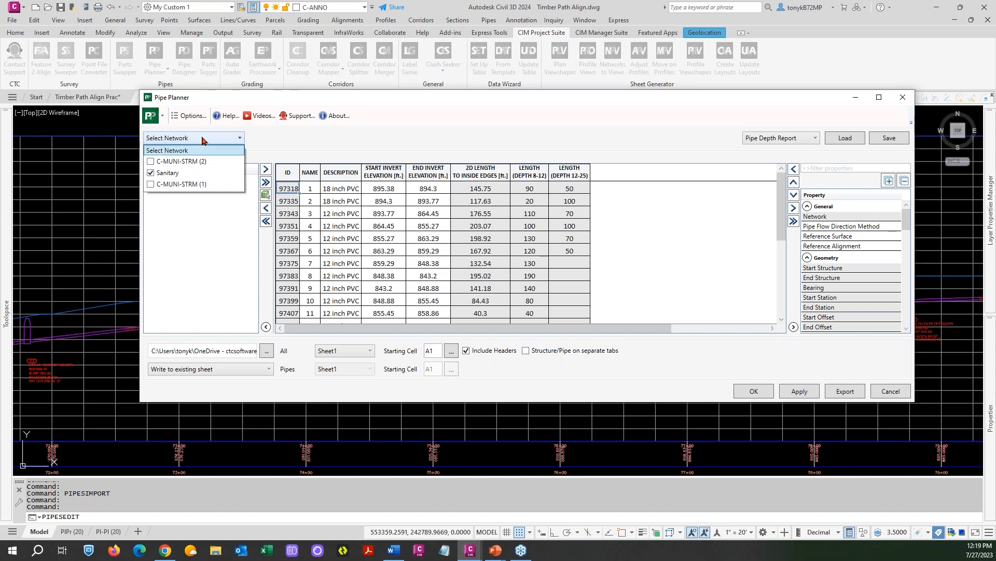
{"action": "left_click", "coordinate": [187, 224]}
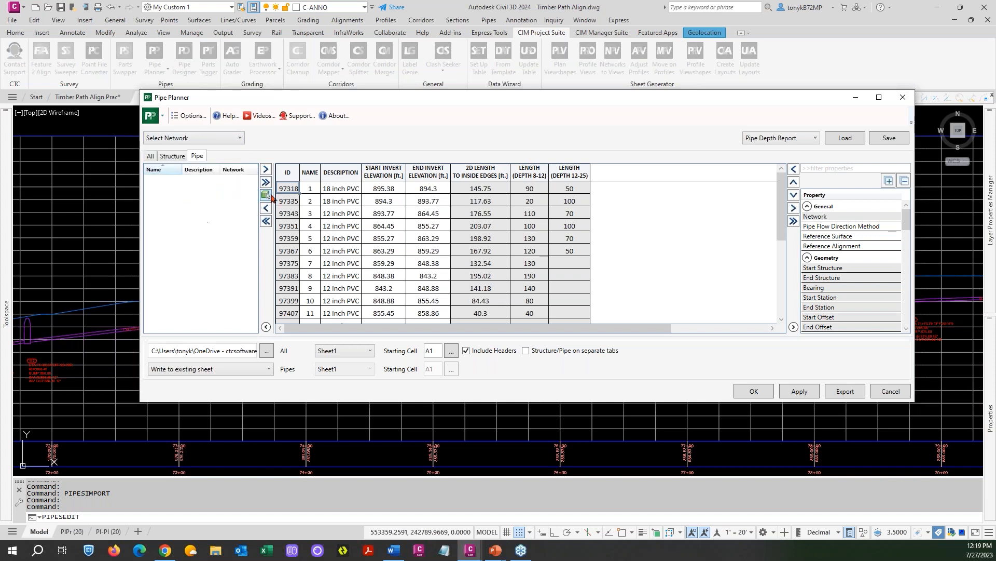
{"action": "left_click", "coordinate": [266, 222]}
Remove the Depth 8-12 and Depth 12-25 length columns from the pipe table and add all pipes back to it.
{"action": "left_click", "coordinate": [516, 167]}
{"action": "left_click", "coordinate": [564, 171]}
{"action": "right_click", "coordinate": [564, 172]}
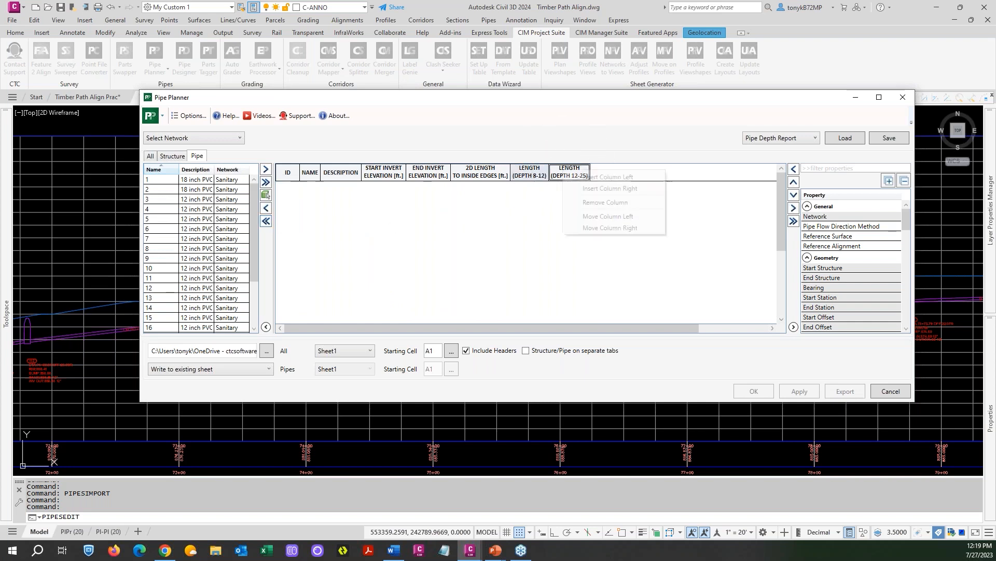
{"action": "left_click", "coordinate": [591, 202]}
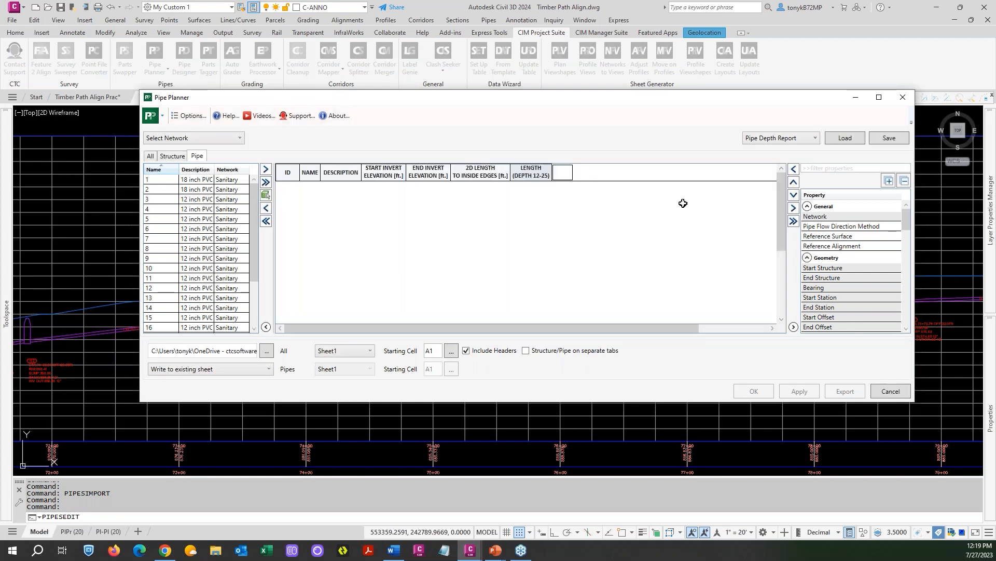
{"action": "right_click", "coordinate": [532, 171]}
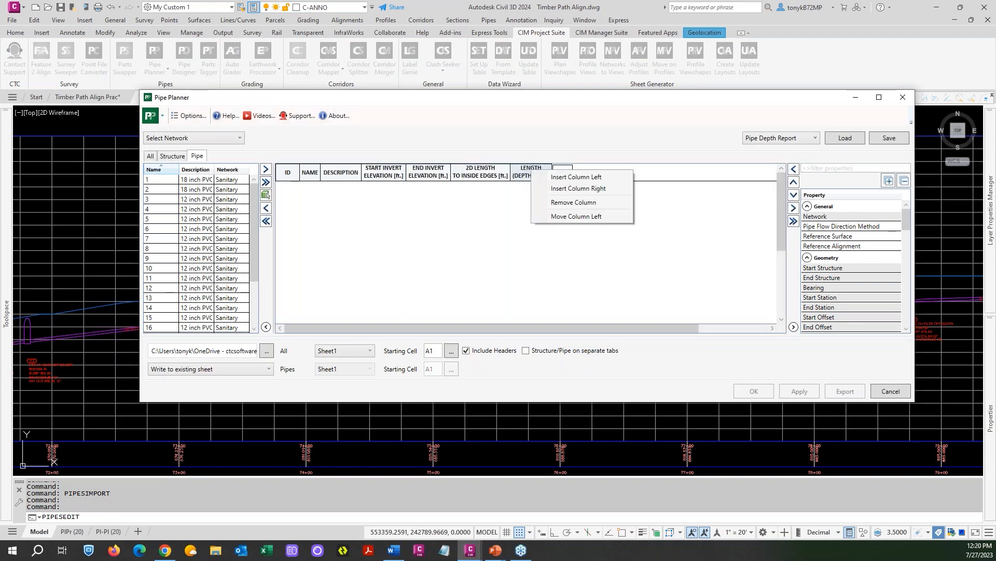
{"action": "left_click", "coordinate": [565, 208]}
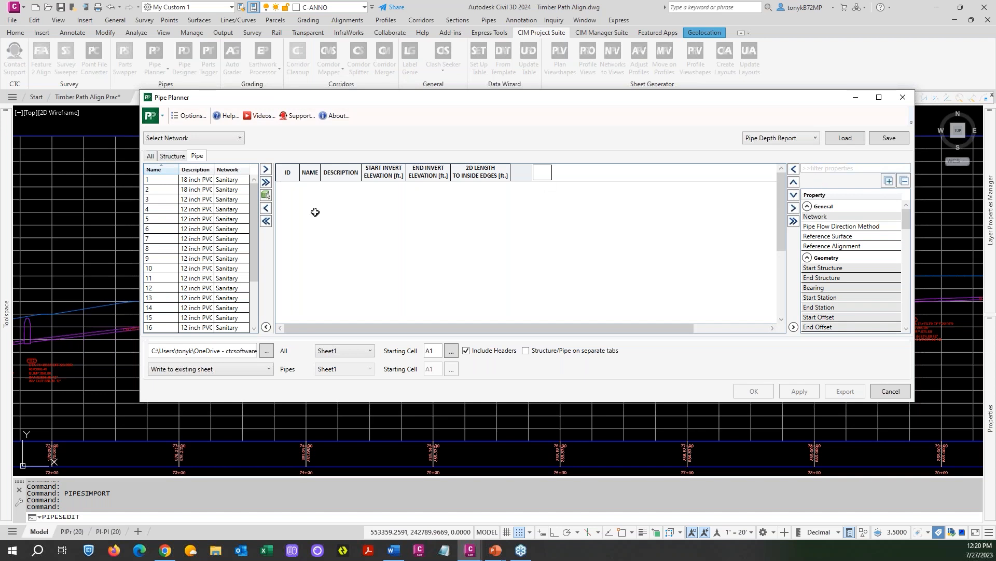
{"action": "left_click", "coordinate": [265, 183]}
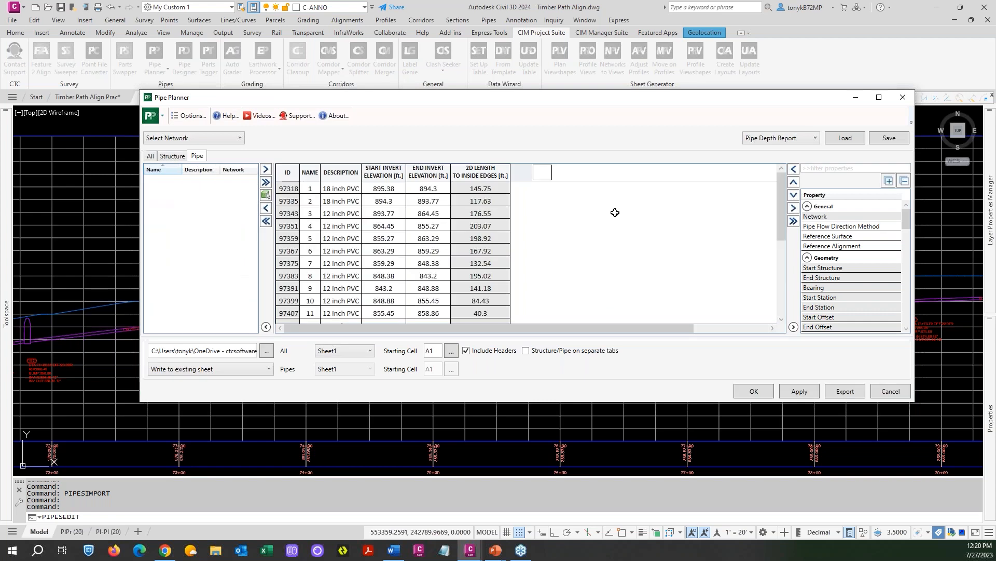
Review the pipe depth calculation options, including the sample interval and the custom depth ranges, and accept them.
{"action": "left_click", "coordinate": [204, 117]}
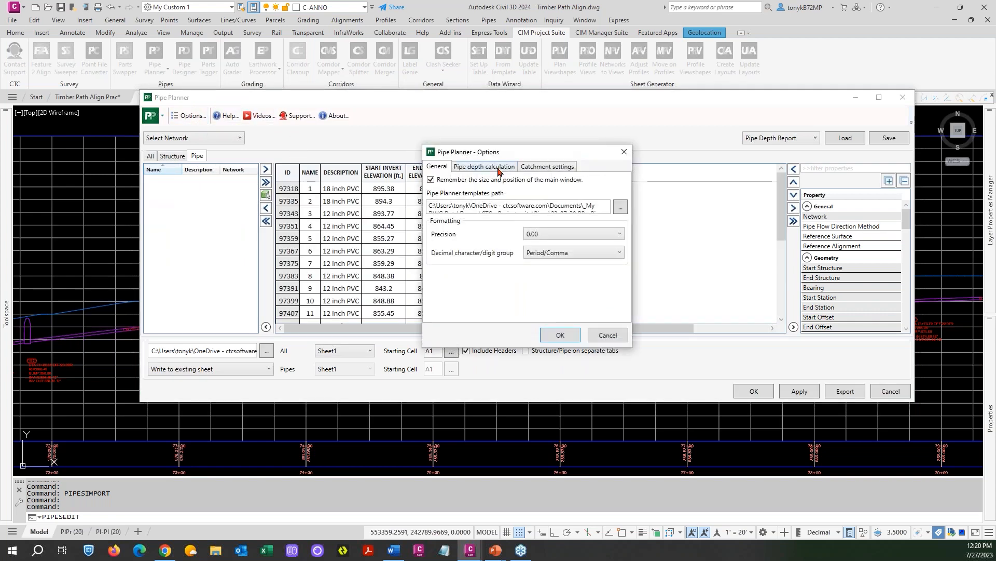
{"action": "left_click", "coordinate": [485, 166]}
{"action": "left_click_drag", "start_coordinate": [523, 154], "coordinate": [507, 109]}
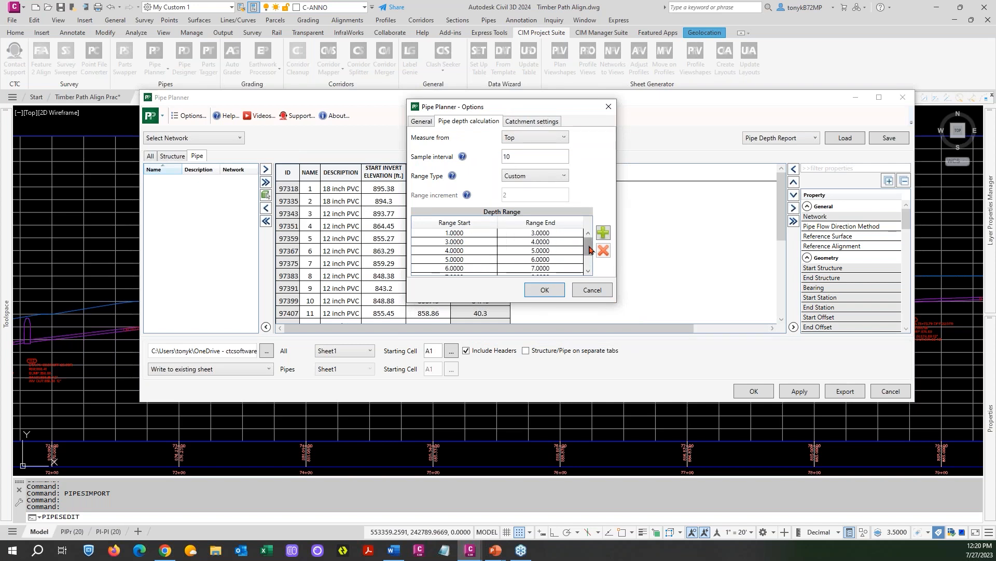
{"action": "left_click_drag", "start_coordinate": [590, 251], "coordinate": [590, 252]}
{"action": "scroll", "coordinate": [584, 254], "scroll_direction": "down", "scroll_amount": 1}
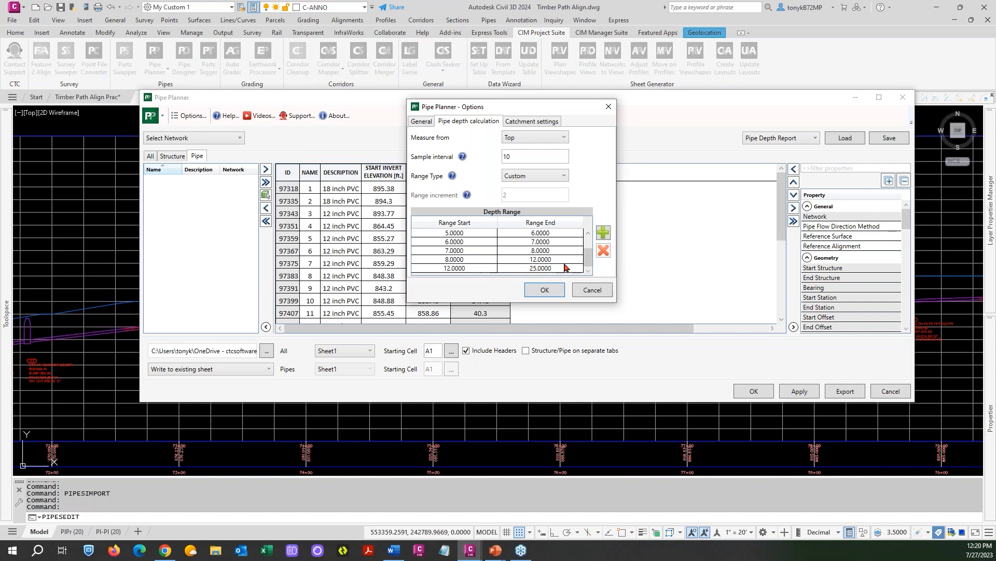
{"action": "left_click", "coordinate": [544, 290]}
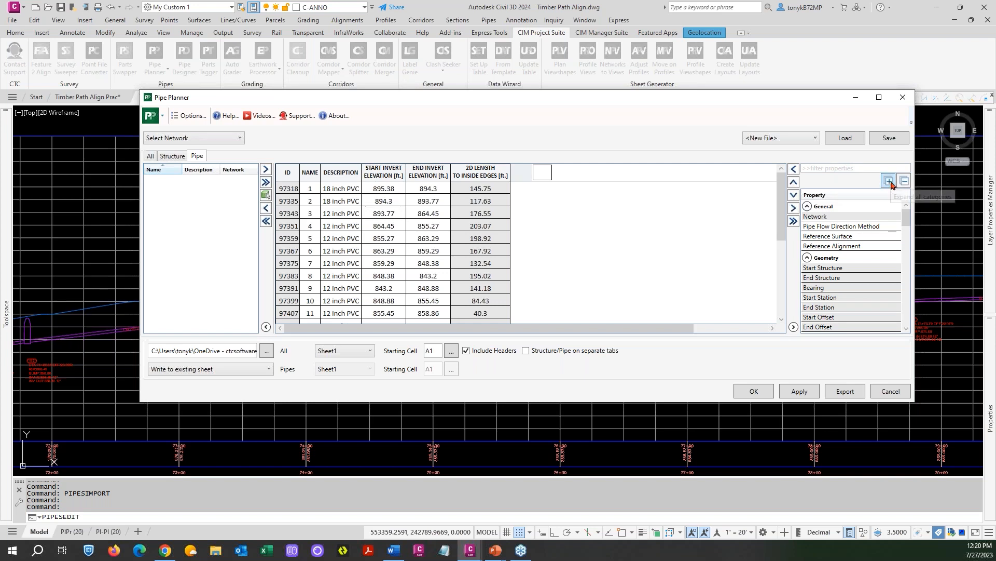
Find the Pipe depth at interval calculated field with the filter "depth", add it to the pipe table, and accept the table.
{"action": "left_click", "coordinate": [831, 169]}
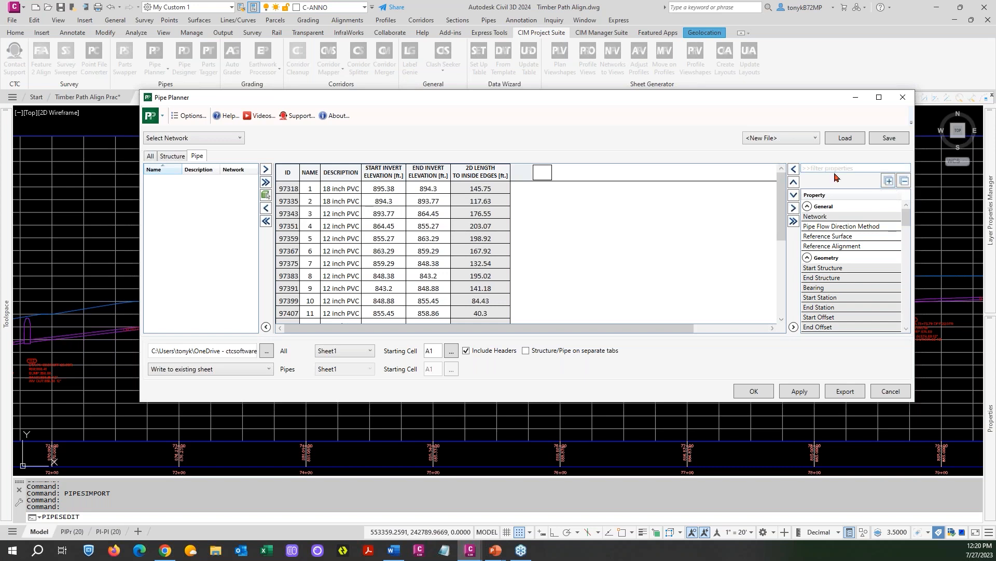
{"action": "left_click", "coordinate": [905, 180]}
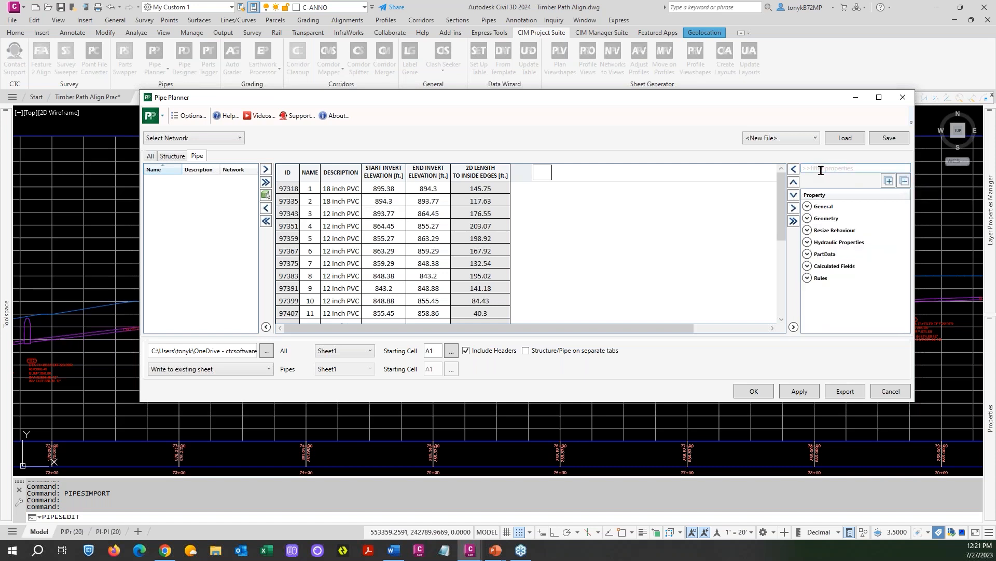
{"action": "type", "text": "deth"}
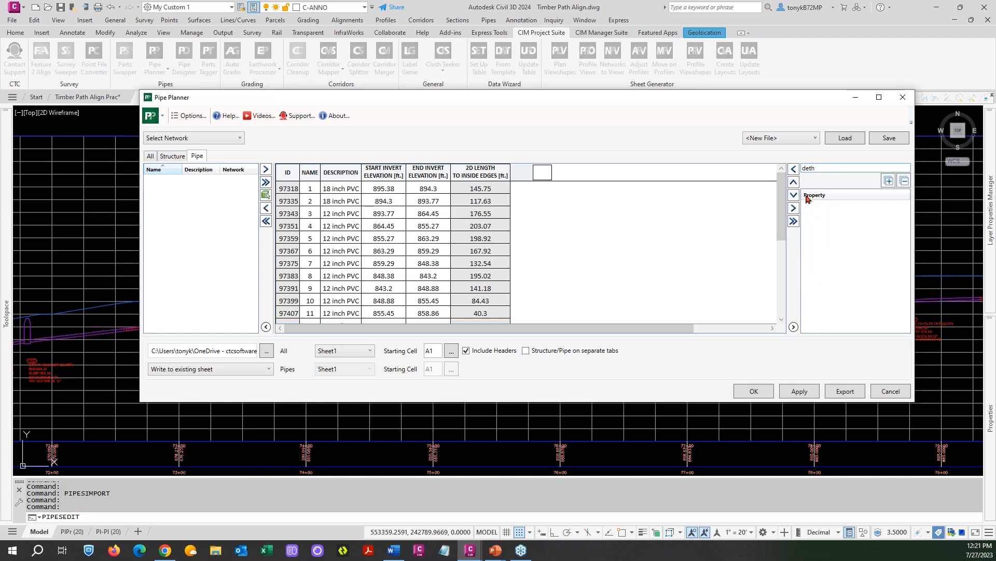
{"action": "key", "text": "BackSpace"}
{"action": "key", "text": "BackSpace"}
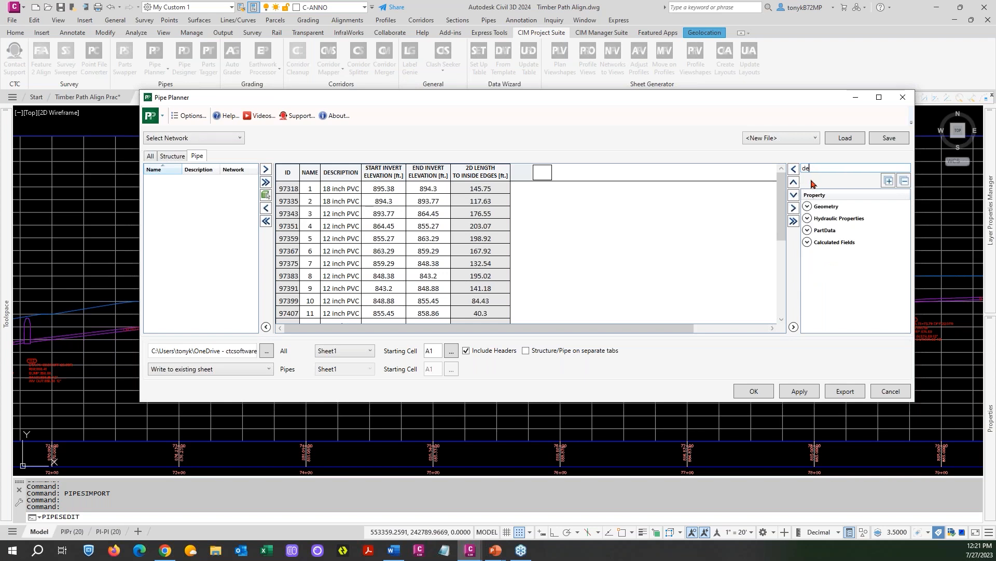
{"action": "type", "text": "pth"}
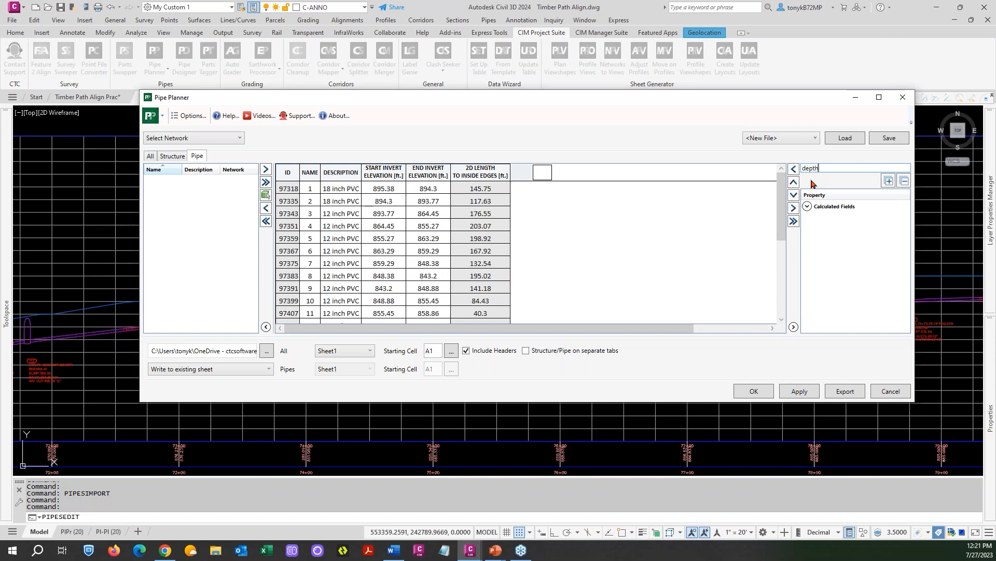
{"action": "left_click", "coordinate": [808, 206]}
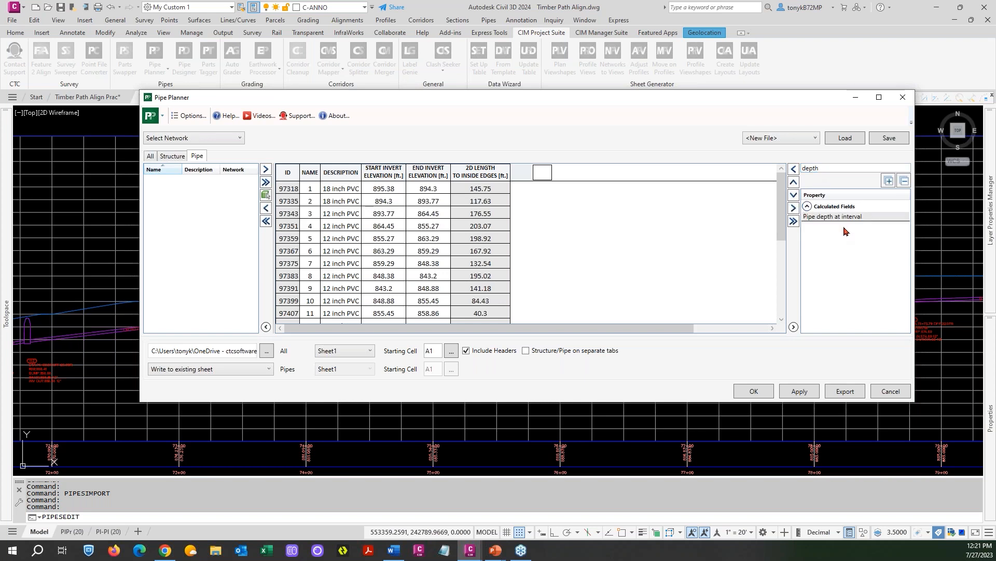
{"action": "left_click", "coordinate": [822, 218]}
{"action": "left_click", "coordinate": [794, 169]}
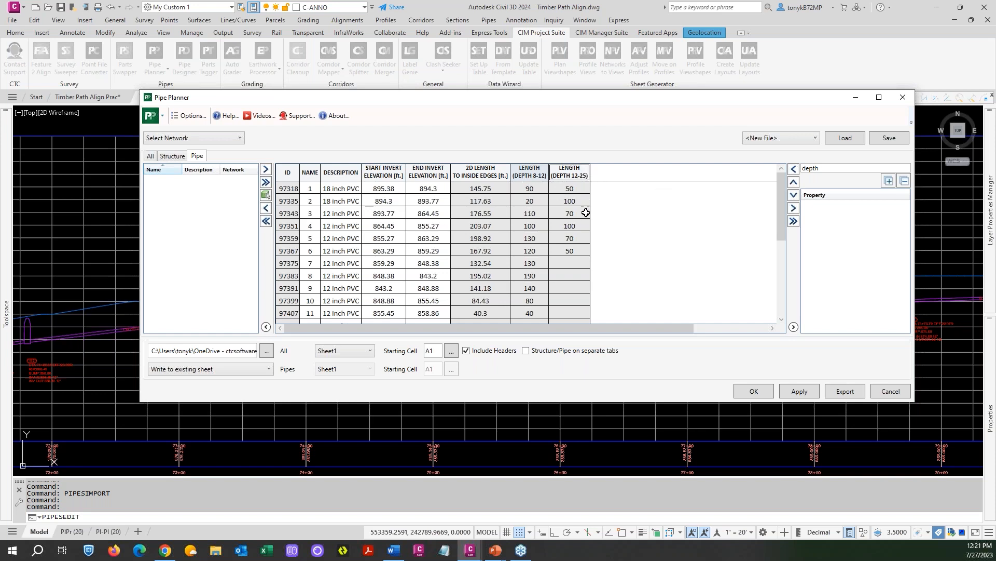
{"action": "left_click_drag", "start_coordinate": [783, 214], "coordinate": [783, 250]}
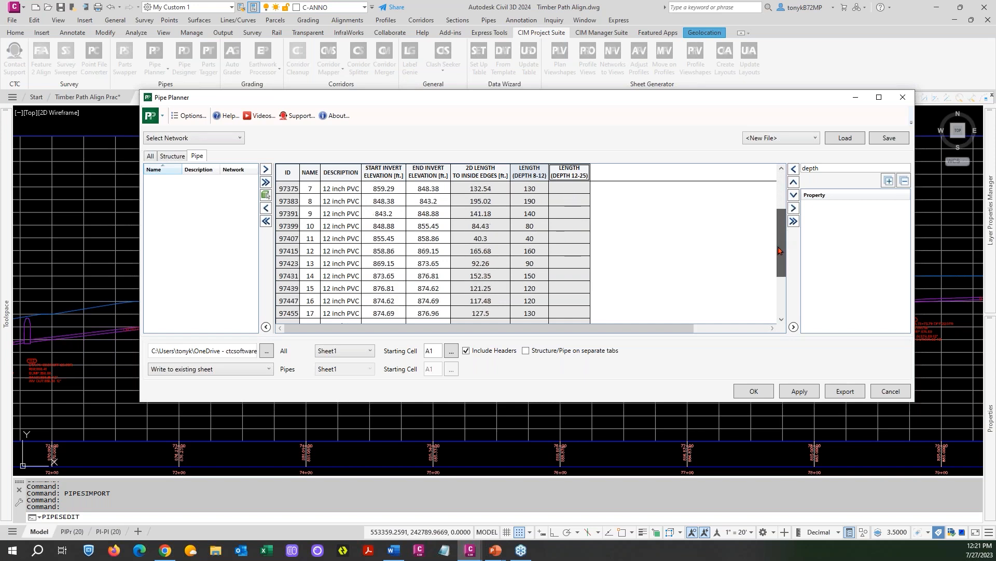
{"action": "left_click", "coordinate": [756, 397]}
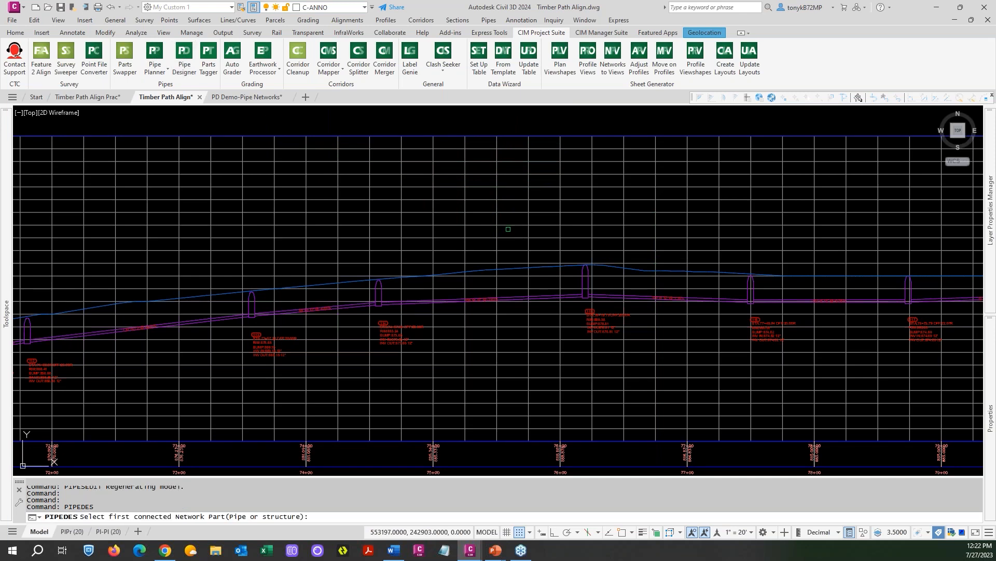
Select the full sanitary run for Pipe Designer in the profile view, from its first structure to its last structure.
{"action": "scroll", "coordinate": [508, 229], "scroll_direction": "down", "scroll_amount": 5}
{"action": "scroll", "coordinate": [140, 244], "scroll_direction": "up", "scroll_amount": 10}
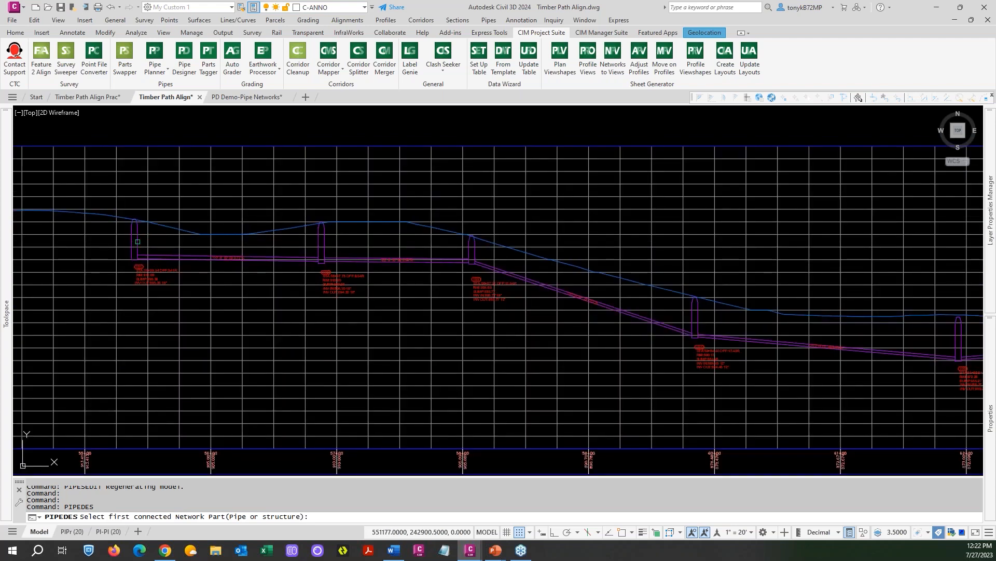
{"action": "left_click", "coordinate": [140, 243]}
{"action": "scroll", "coordinate": [139, 243], "scroll_direction": "down", "scroll_amount": 5}
{"action": "scroll", "coordinate": [139, 243], "scroll_direction": "down", "scroll_amount": 2}
{"action": "middle_click_drag", "start_coordinate": [779, 259], "coordinate": [343, 300]}
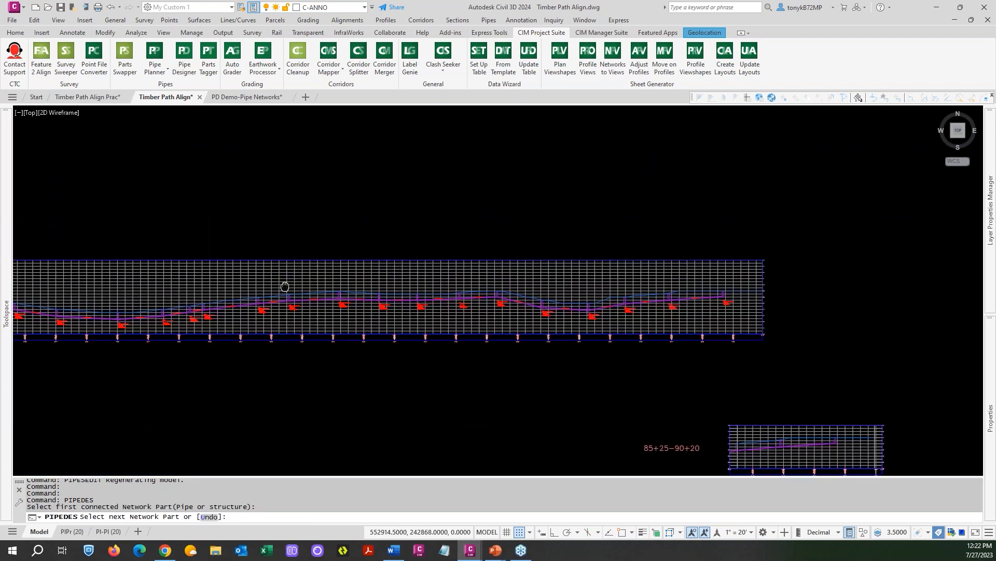
{"action": "scroll", "coordinate": [731, 295], "scroll_direction": "up", "scroll_amount": 7}
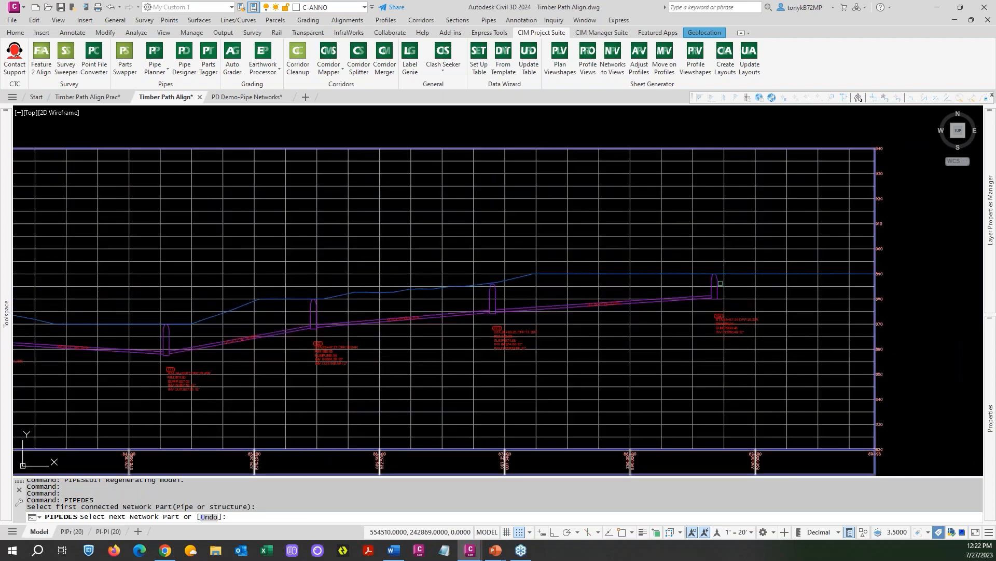
{"action": "left_click", "coordinate": [716, 282]}
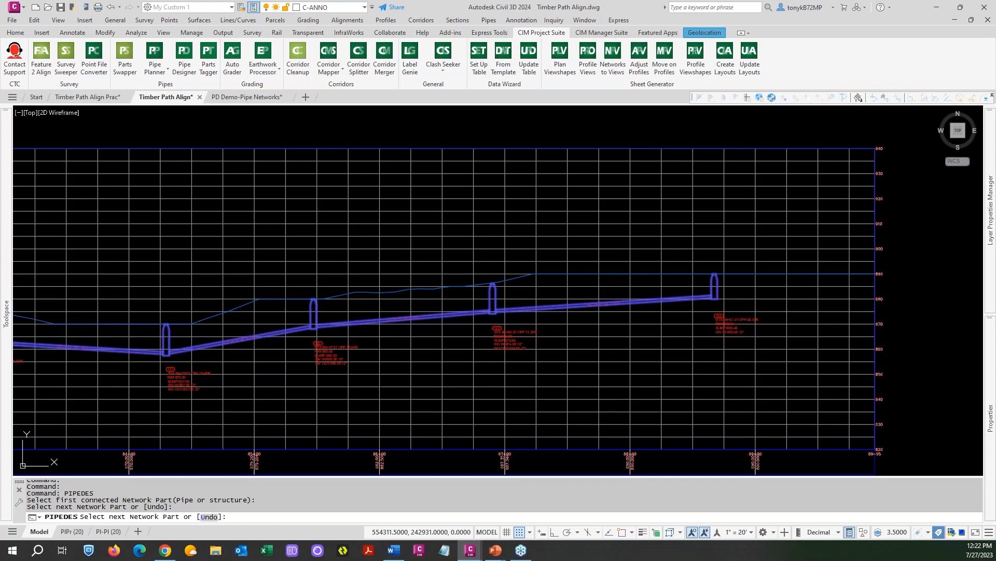
{"action": "key", "text": "Return"}
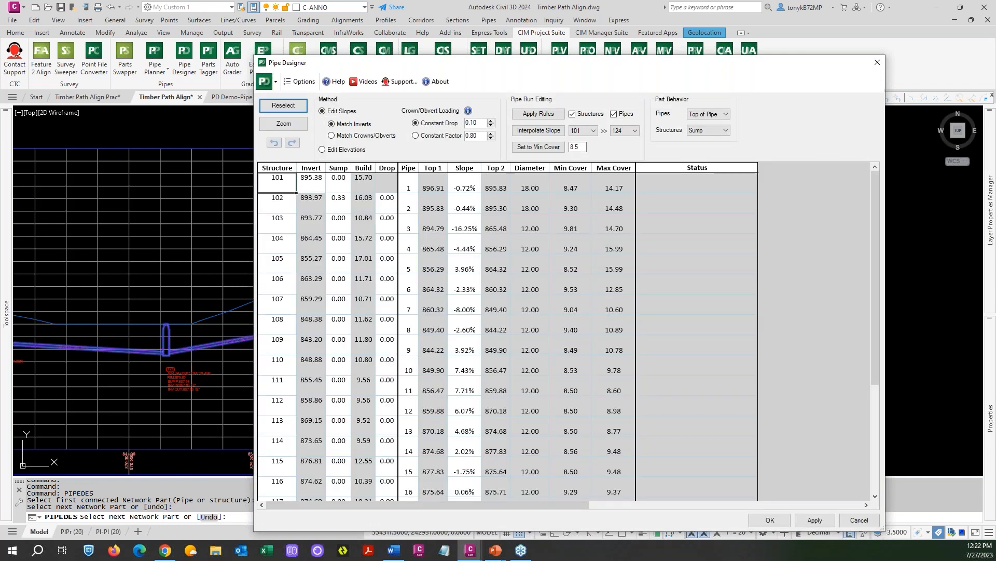
Set the whole run to a minimum cover of 3, apply it, and close Pipe Designer with the changes accepted.
{"action": "double_click", "coordinate": [577, 147]}
{"action": "type", "text": "3"}
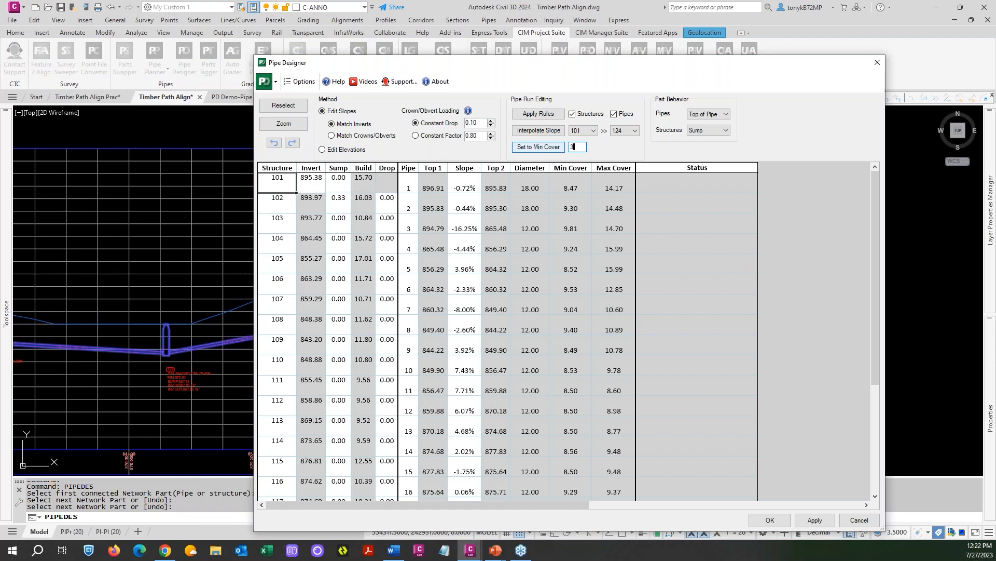
{"action": "left_click", "coordinate": [545, 148]}
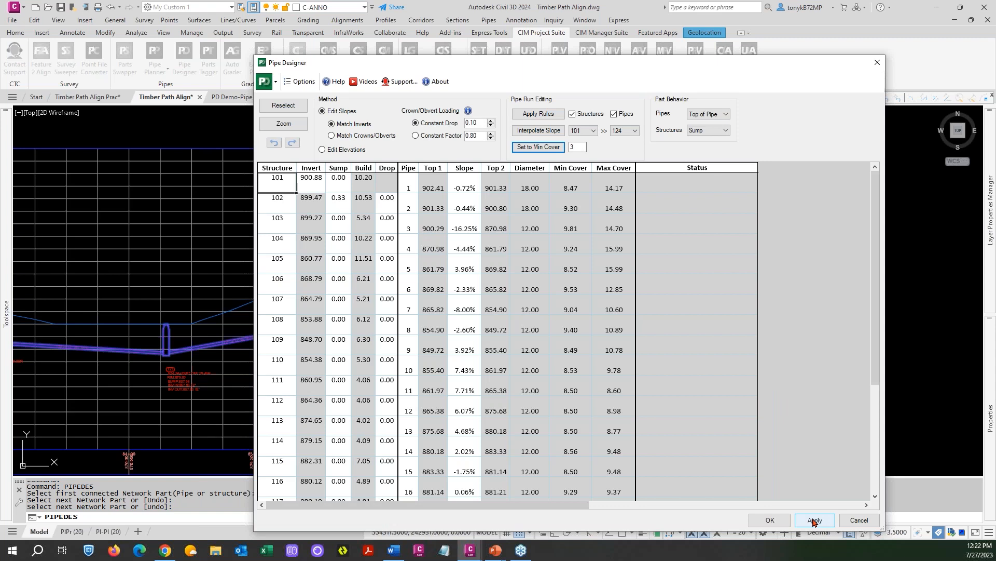
{"action": "left_click", "coordinate": [813, 520]}
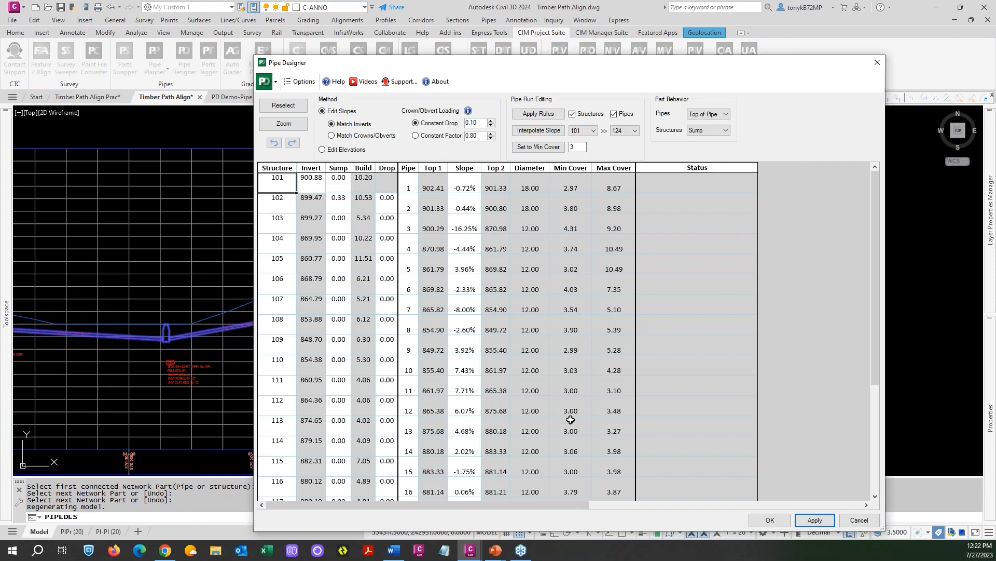
{"action": "left_click", "coordinate": [768, 520]}
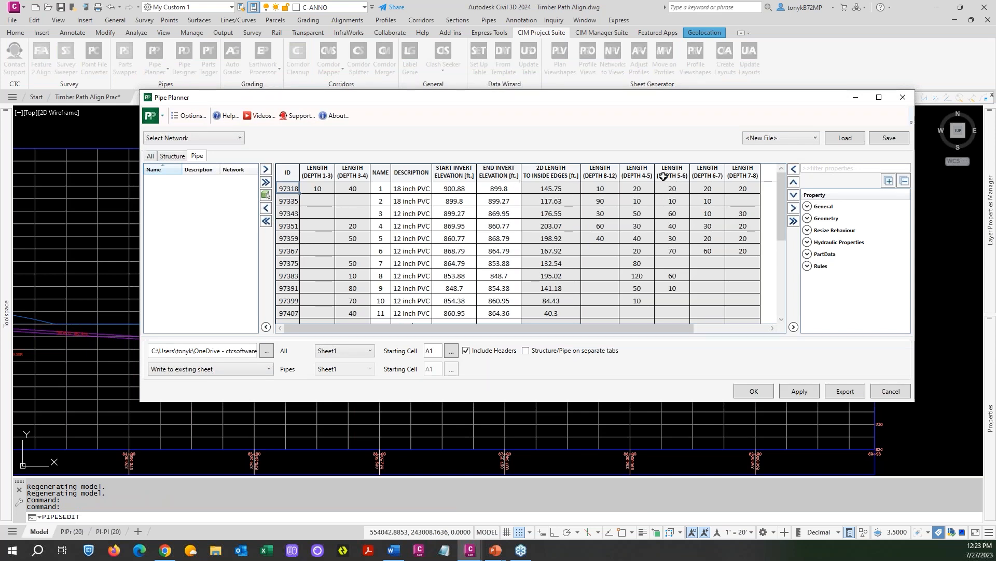
Move the Depth 8-12 and Depth 4-5 length columns one place right, past Depth 5-6, and accept the pipe table.
{"action": "left_click", "coordinate": [594, 175]}
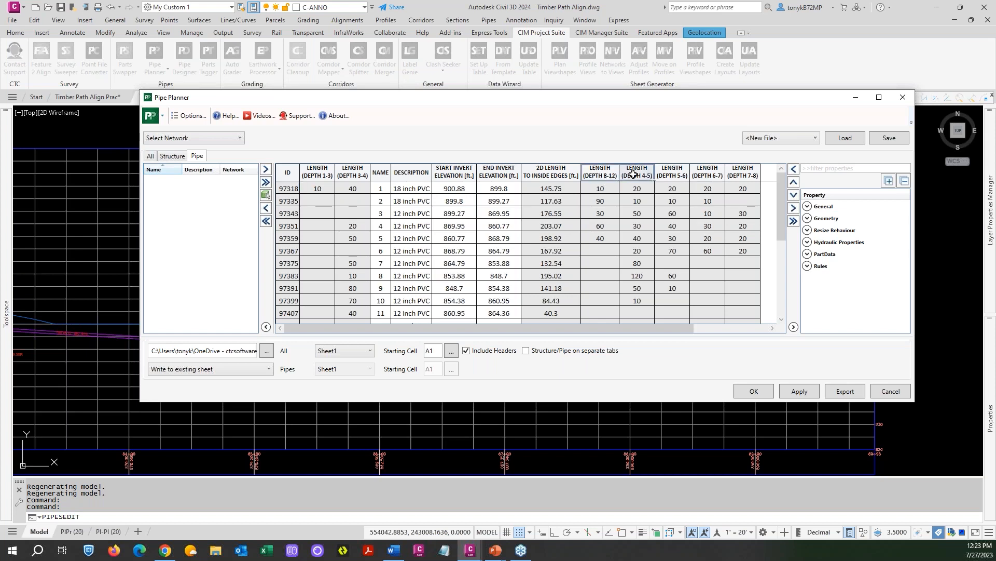
{"action": "right_click", "coordinate": [634, 174]}
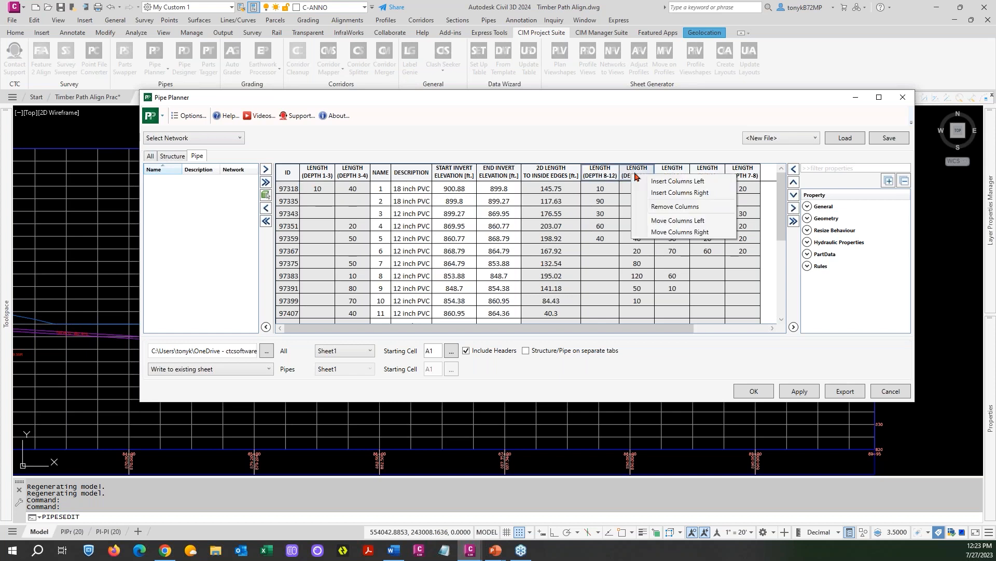
{"action": "left_click", "coordinate": [678, 232]}
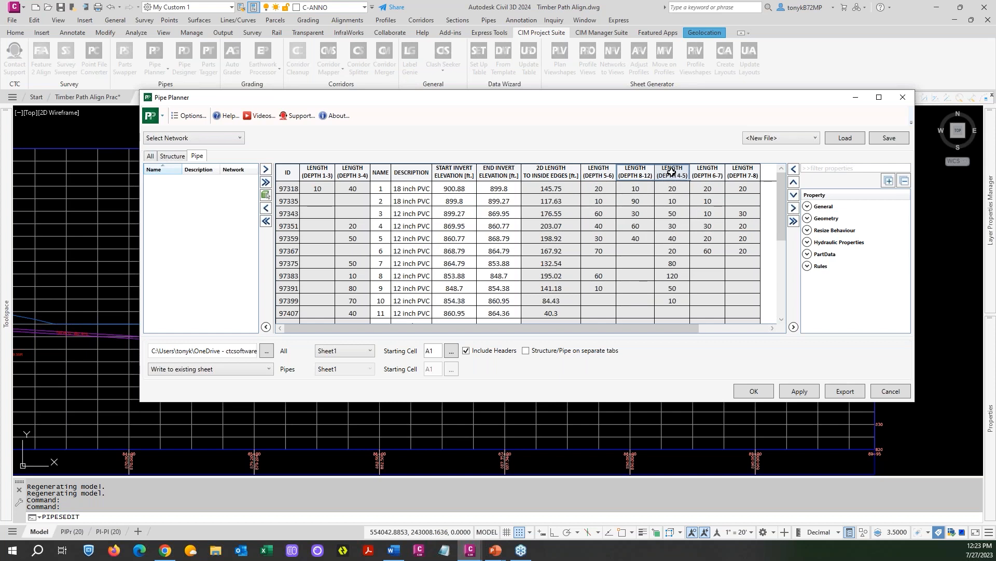
{"action": "right_click", "coordinate": [630, 173]}
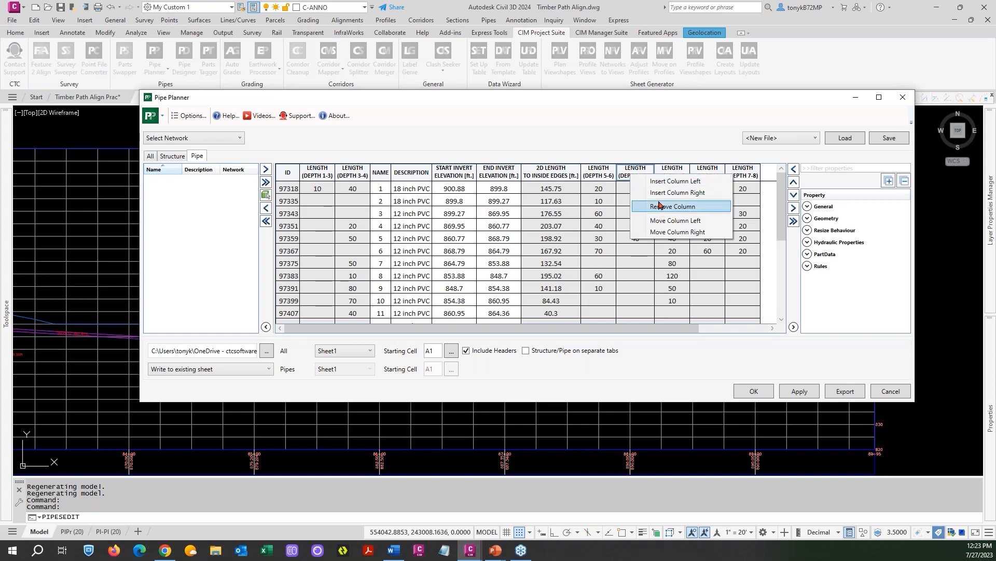
{"action": "left_click", "coordinate": [623, 141]}
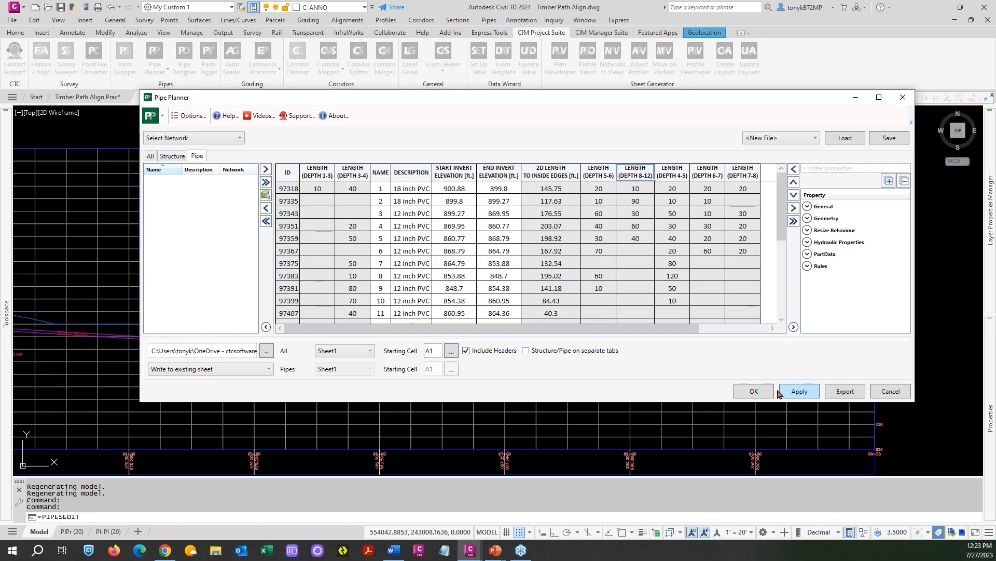
{"action": "left_click", "coordinate": [762, 396]}
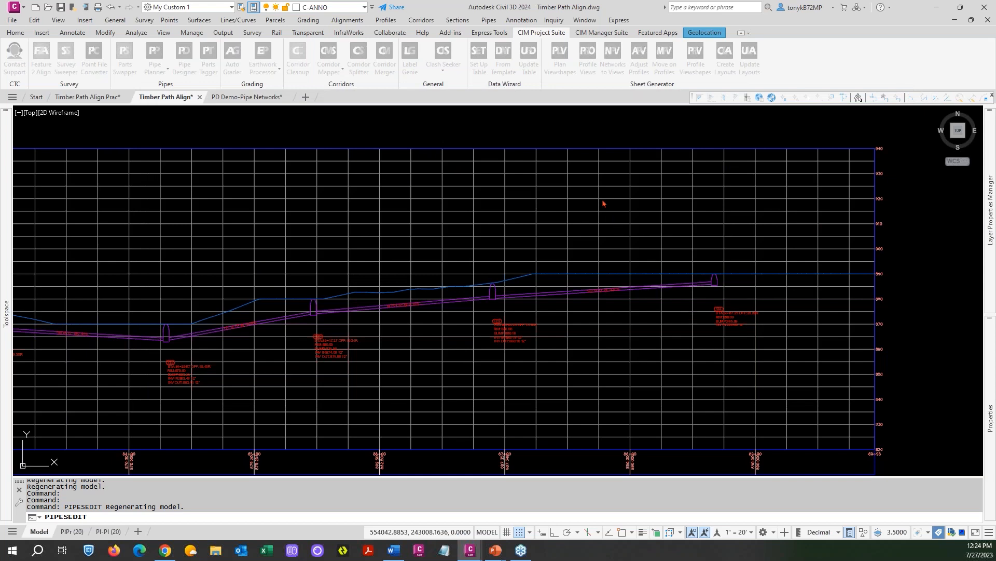
Start Pipe Designer again and select the sanitary run from structure 101 through structure 124 in the full profile view.
{"action": "scroll", "coordinate": [444, 192], "scroll_direction": "down", "scroll_amount": 4}
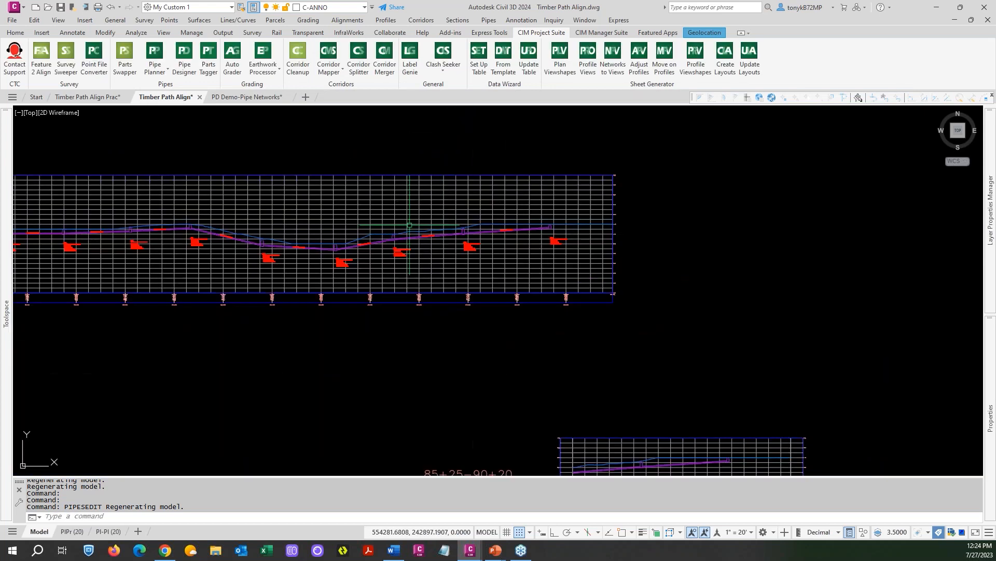
{"action": "middle_click_drag", "start_coordinate": [263, 249], "coordinate": [647, 263]}
{"action": "middle_click_drag", "start_coordinate": [242, 290], "coordinate": [577, 270]}
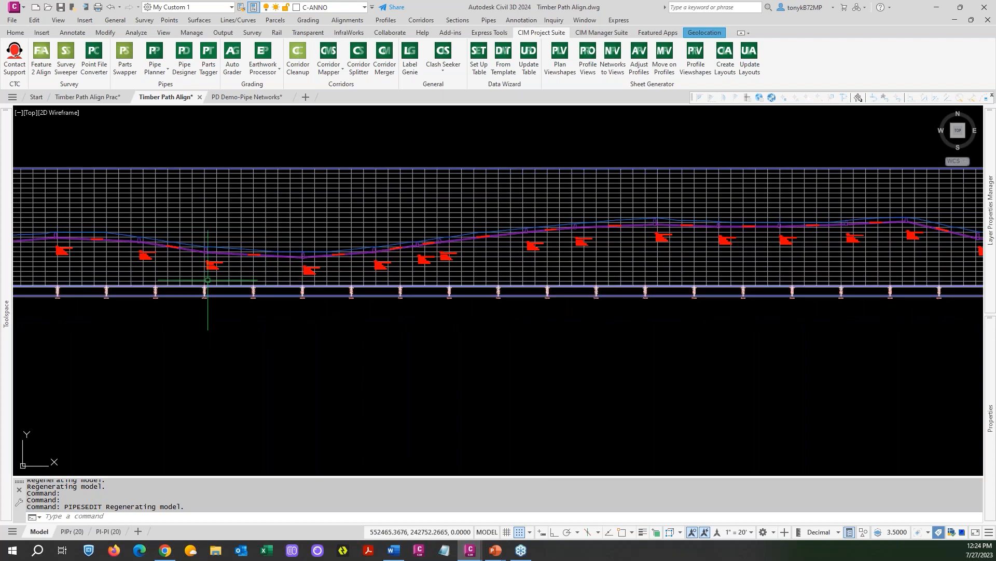
{"action": "middle_click_drag", "start_coordinate": [221, 278], "coordinate": [554, 279]}
{"action": "middle_click_drag", "start_coordinate": [249, 264], "coordinate": [552, 256]}
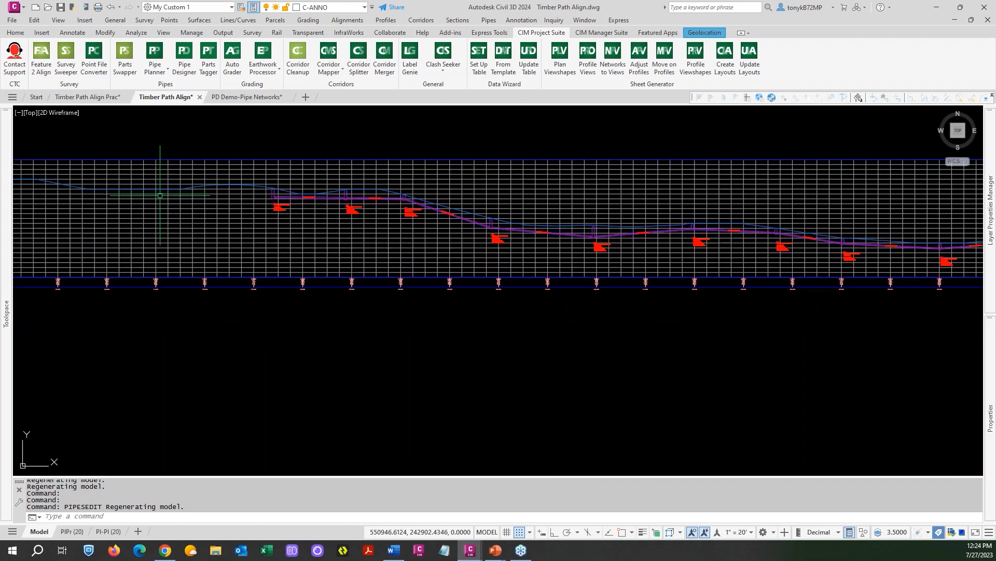
{"action": "scroll", "coordinate": [185, 212], "scroll_direction": "up", "scroll_amount": 5}
{"action": "scroll", "coordinate": [278, 195], "scroll_direction": "down", "scroll_amount": 2}
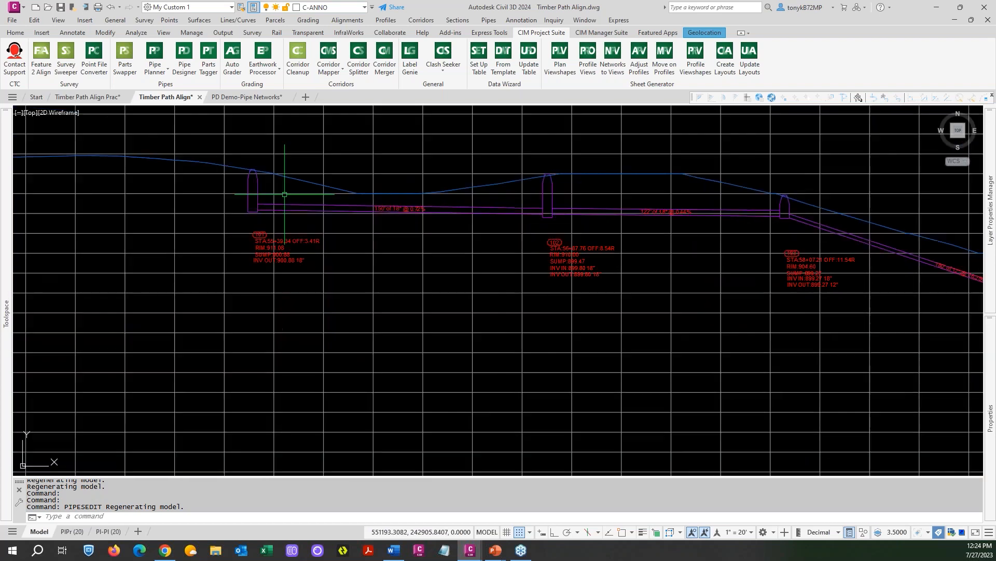
{"action": "middle_click_drag", "start_coordinate": [340, 271], "coordinate": [231, 331]}
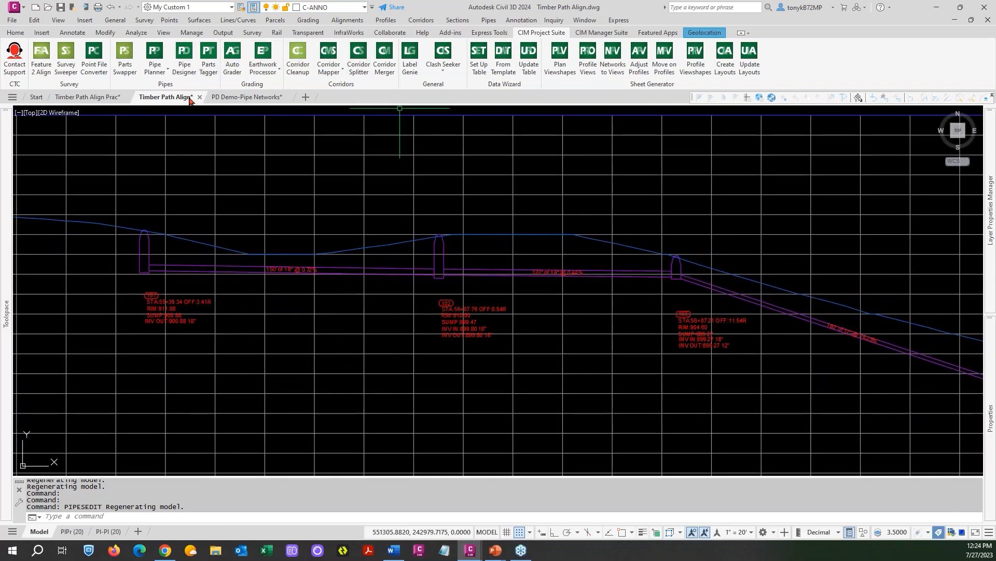
{"action": "left_click", "coordinate": [184, 50]}
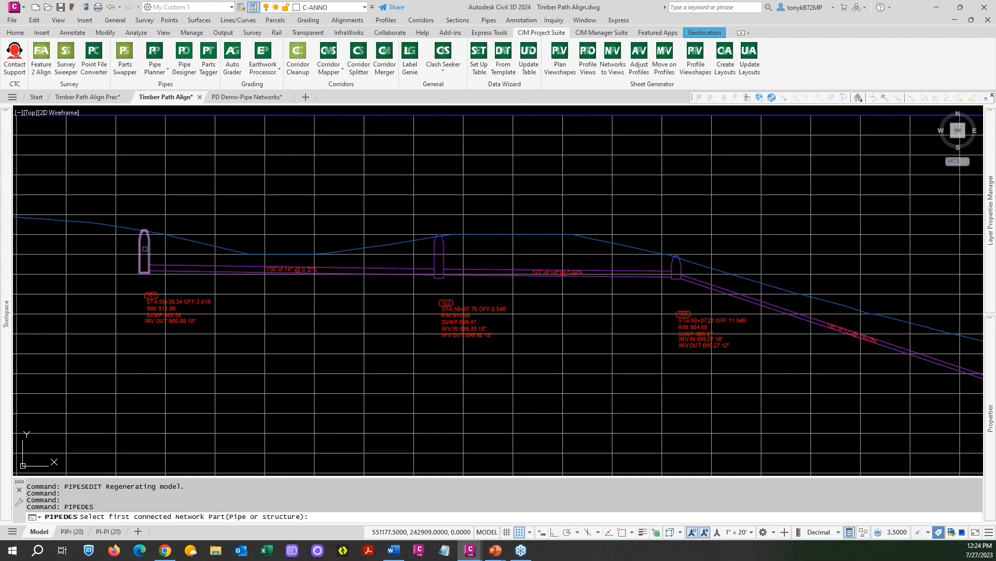
{"action": "left_click", "coordinate": [148, 245]}
{"action": "scroll", "coordinate": [149, 247], "scroll_direction": "down", "scroll_amount": 7}
{"action": "scroll", "coordinate": [418, 262], "scroll_direction": "up", "scroll_amount": 3}
{"action": "scroll", "coordinate": [447, 410], "scroll_direction": "up", "scroll_amount": 5}
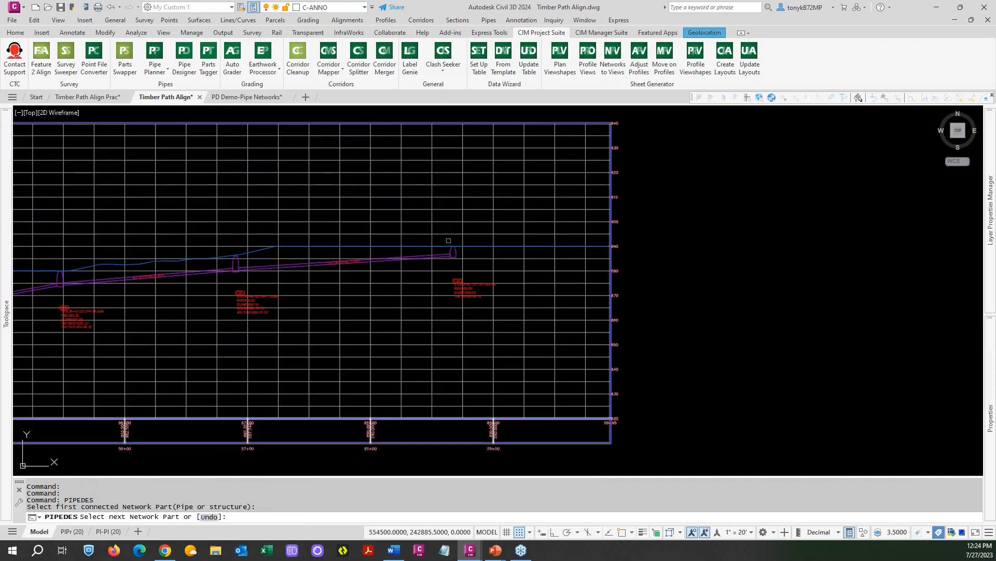
{"action": "left_click", "coordinate": [456, 249]}
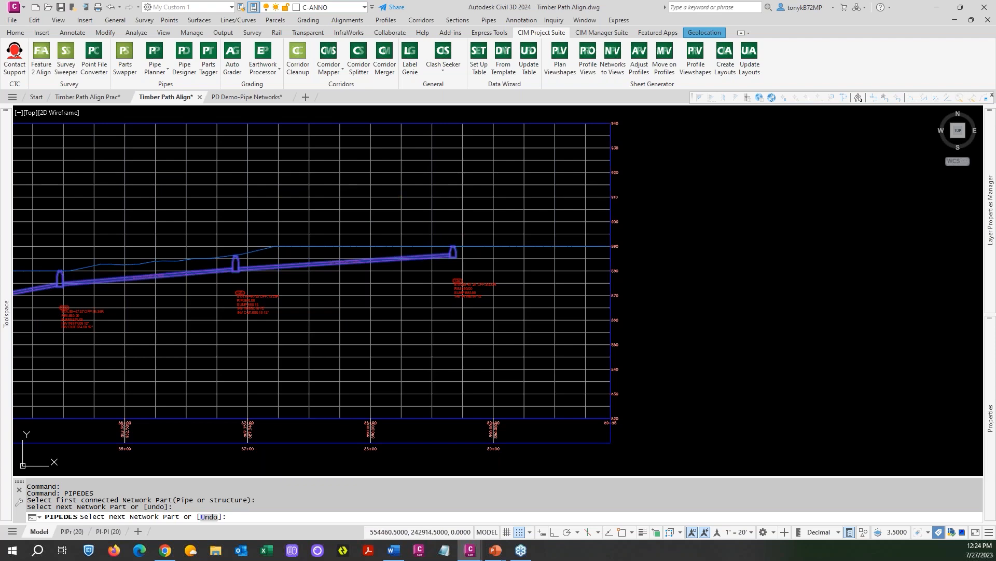
{"action": "key", "text": "Return"}
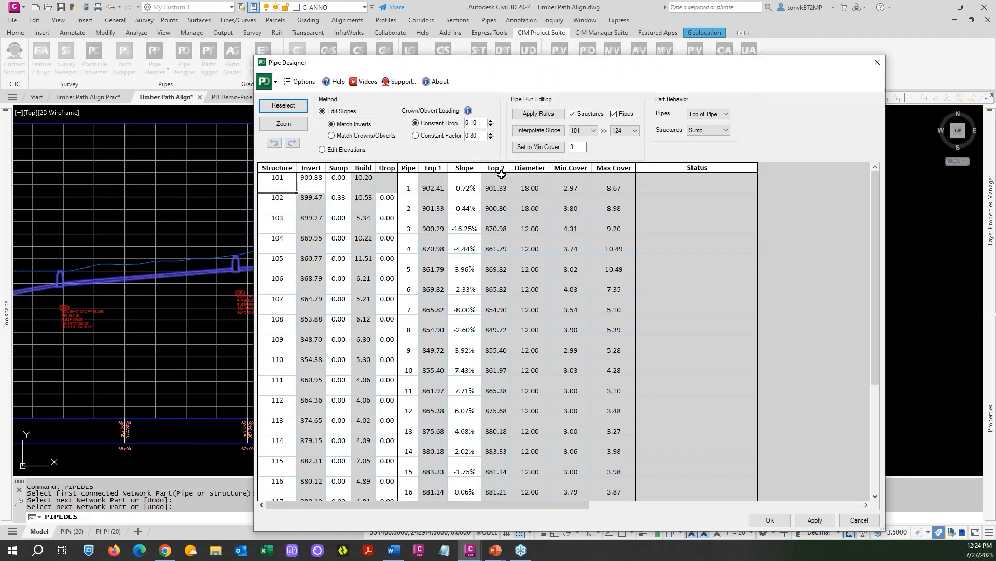
Set the whole run to a minimum cover of 8 and apply the change to the network.
{"action": "double_click", "coordinate": [579, 147]}
{"action": "left_click", "coordinate": [539, 148]}
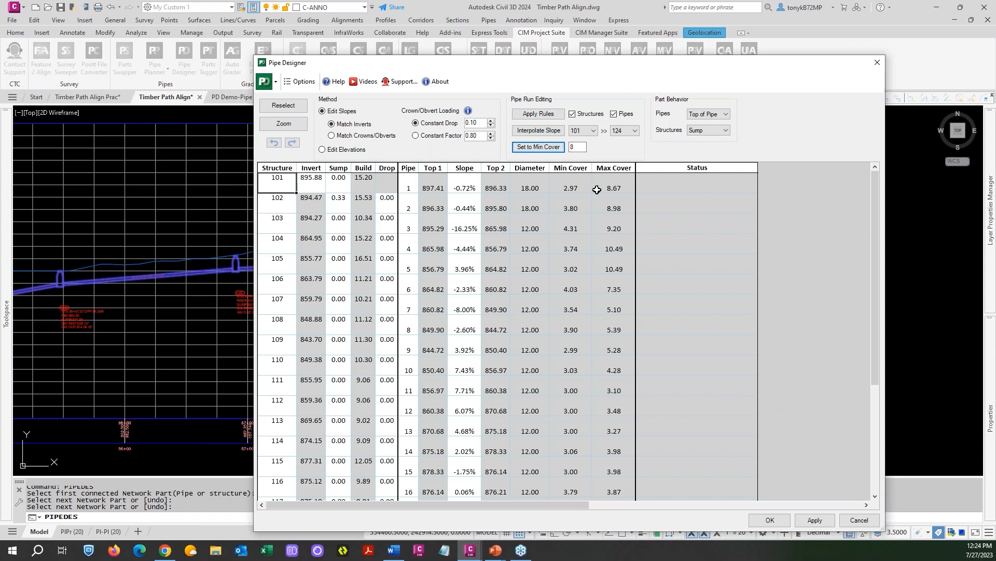
{"action": "left_click", "coordinate": [814, 519]}
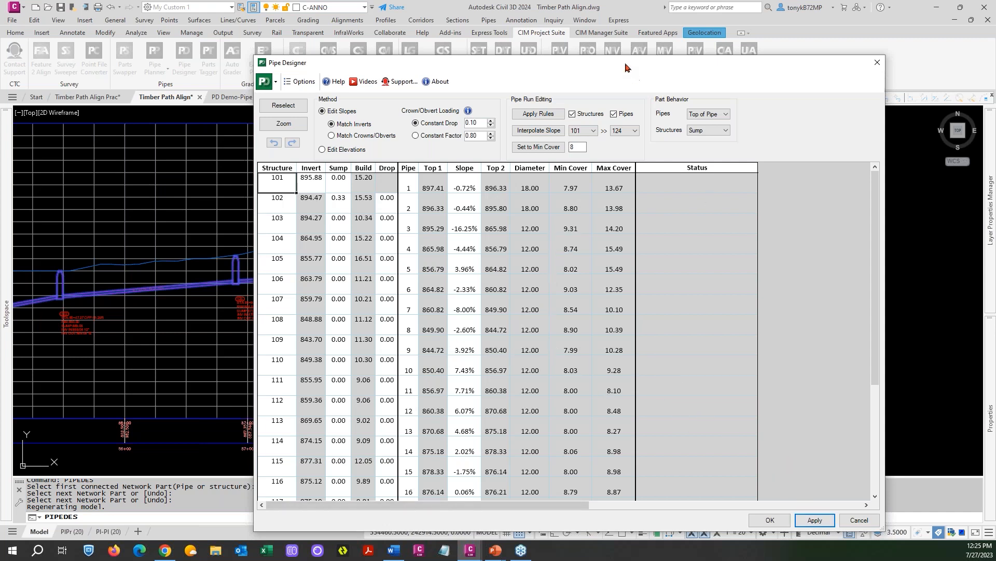
{"action": "left_click_drag", "start_coordinate": [623, 63], "coordinate": [627, 46]}
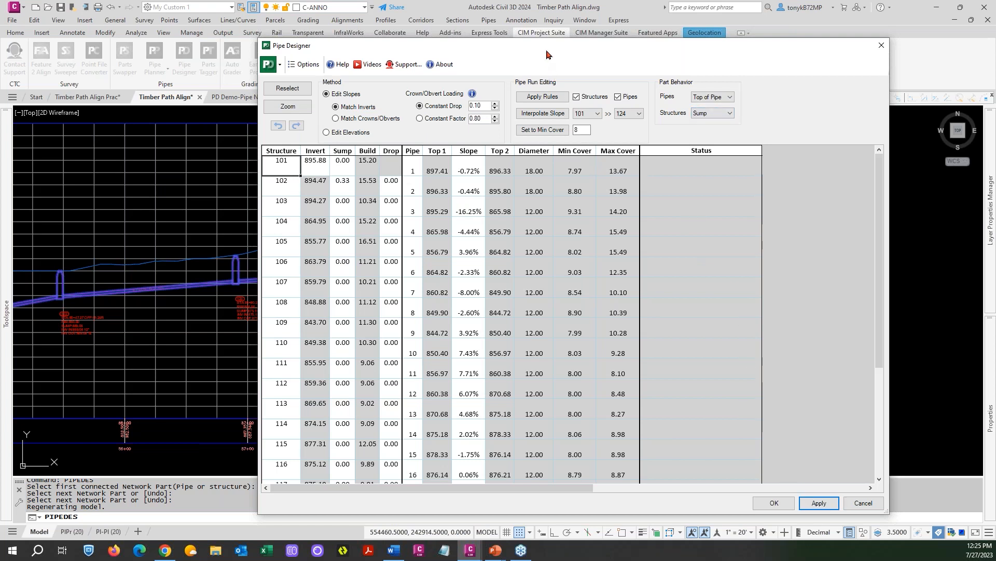
{"action": "left_click_drag", "start_coordinate": [547, 54], "coordinate": [560, 53]}
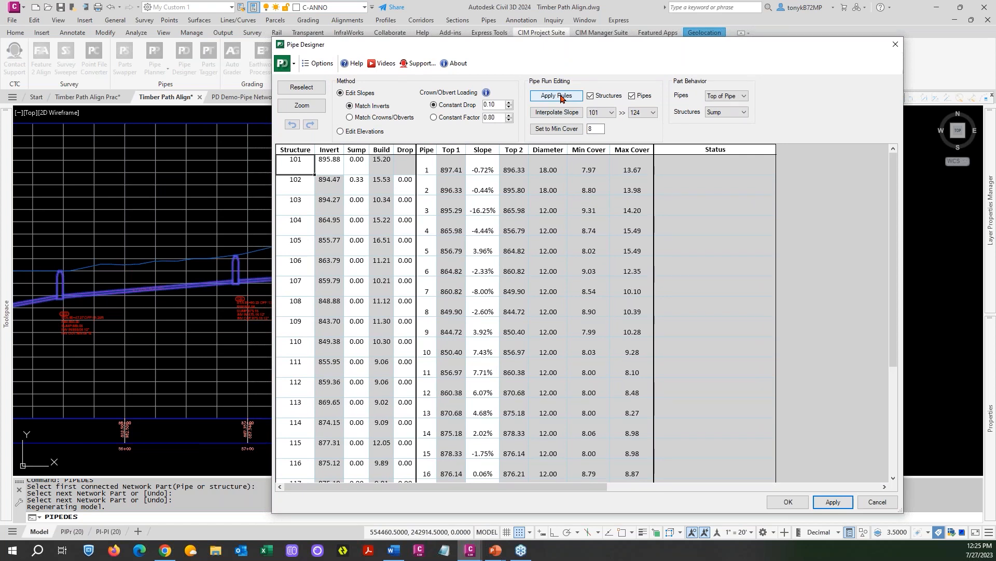
Set the slope interpolation range to structures 101 through 102, and close Pipe Designer with the changes accepted.
{"action": "left_click", "coordinate": [612, 113]}
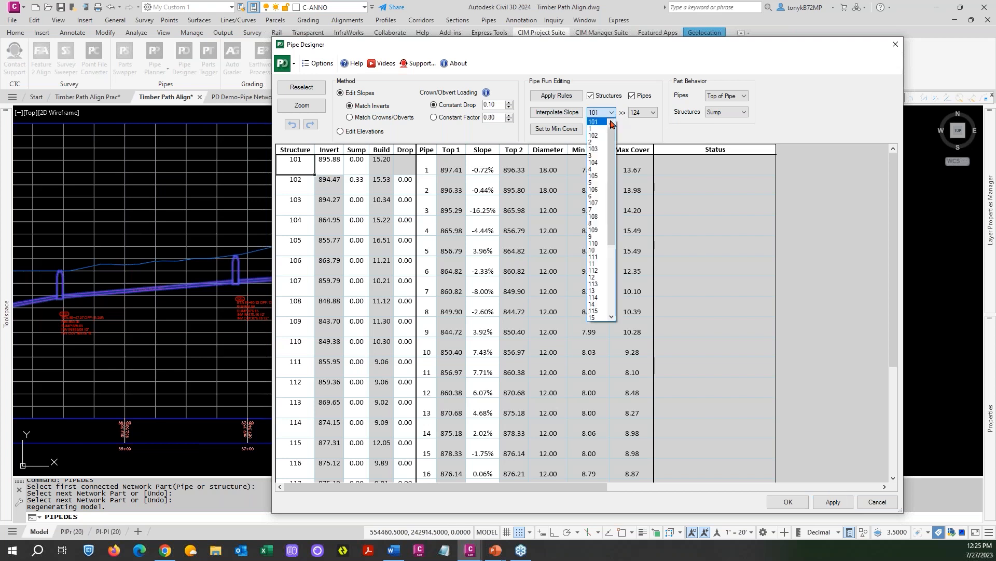
{"action": "mouse_move", "coordinate": [612, 136]}
{"action": "left_mouse_down"}
{"action": "mouse_move", "coordinate": [611, 151]}
{"action": "mouse_move", "coordinate": [603, 126]}
{"action": "left_mouse_up"}
{"action": "left_click", "coordinate": [655, 115]}
{"action": "left_click", "coordinate": [655, 114]}
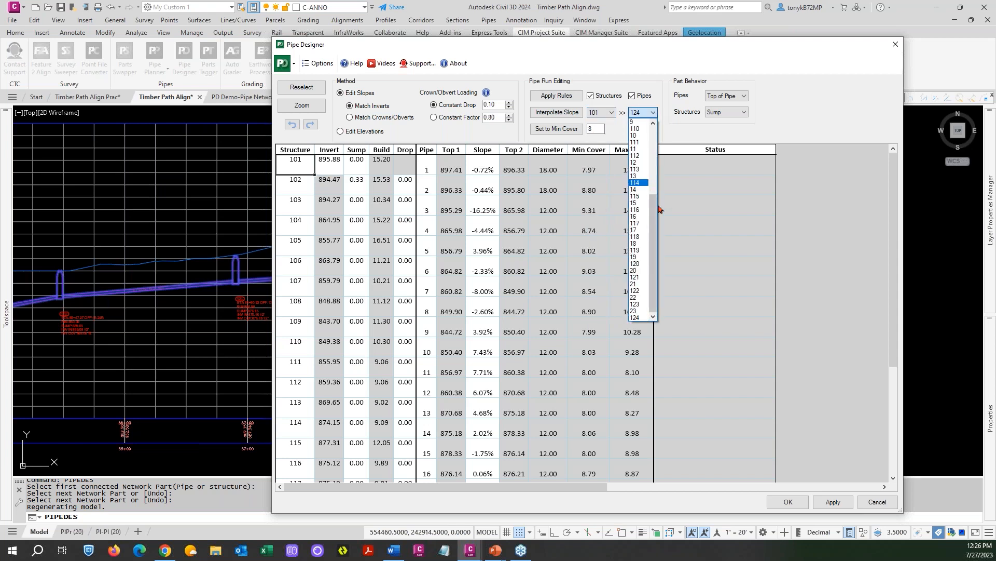
{"action": "left_click_drag", "start_coordinate": [654, 212], "coordinate": [654, 145]}
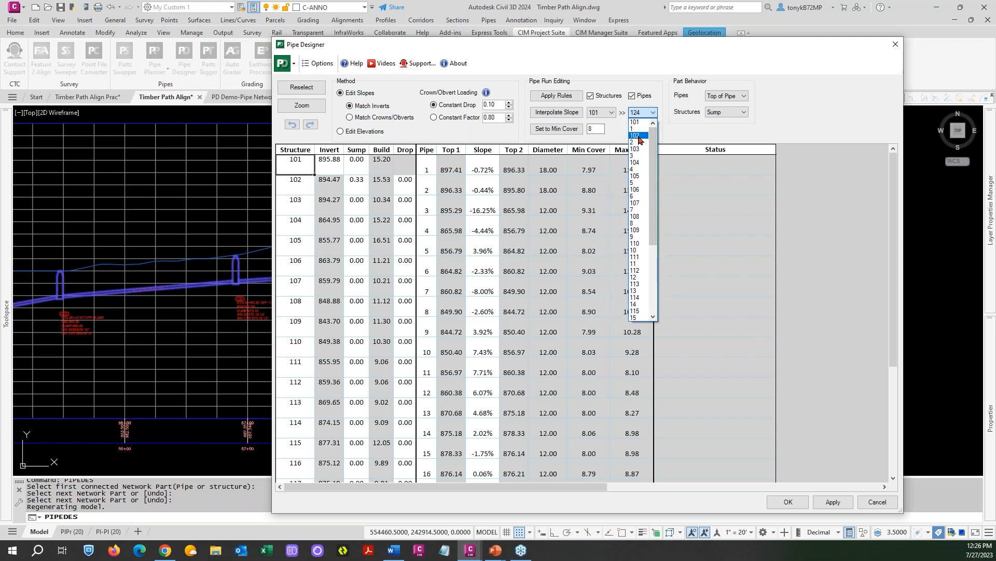
{"action": "left_click", "coordinate": [638, 136]}
{"action": "left_click", "coordinate": [612, 112]}
{"action": "left_click", "coordinate": [612, 113]}
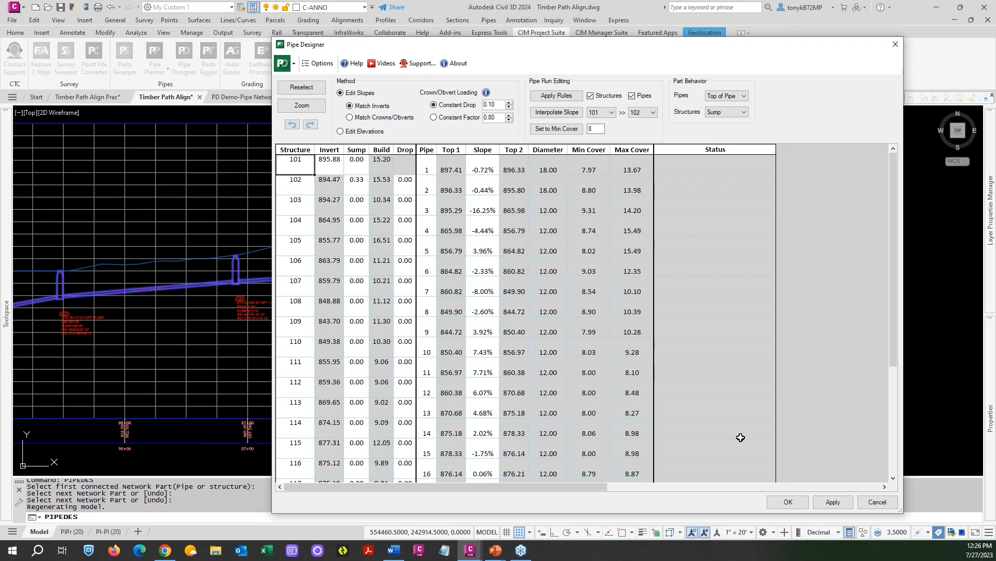
{"action": "left_click", "coordinate": [792, 502]}
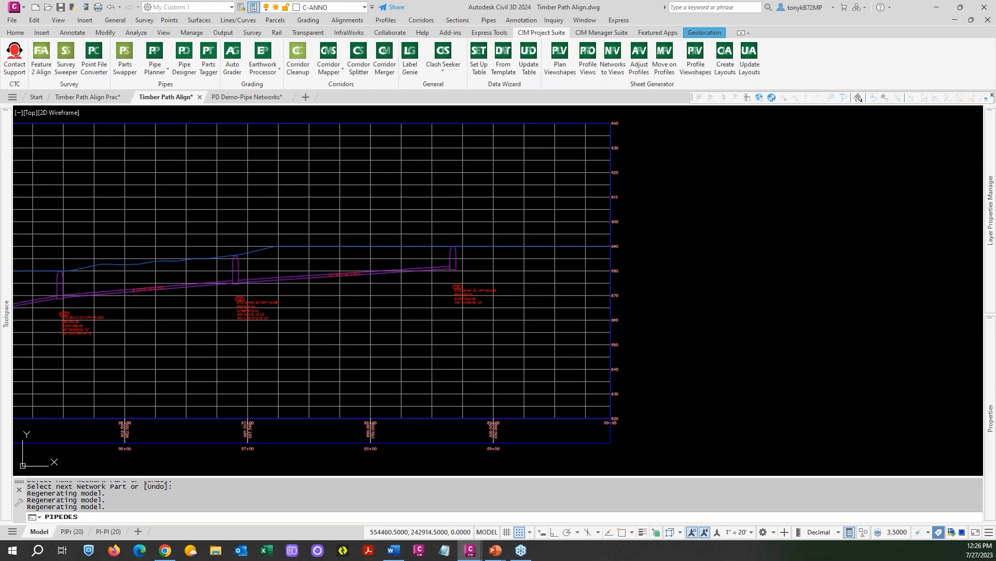
Examine the pipes and structures in the separate sheet profile views, especially the 54+25-58+75 view.
{"action": "key", "text": "Escape"}
{"action": "scroll", "coordinate": [200, 372], "scroll_direction": "down", "scroll_amount": 3}
{"action": "scroll", "coordinate": [199, 372], "scroll_direction": "down", "scroll_amount": 2}
{"action": "mouse_move", "coordinate": [199, 371]}
{"action": "middle_mouse_down"}
{"action": "mouse_move", "coordinate": [345, 312]}
{"action": "mouse_move", "coordinate": [550, 262]}
{"action": "middle_mouse_up"}
{"action": "mouse_move", "coordinate": [339, 291]}
{"action": "middle_mouse_down"}
{"action": "mouse_move", "coordinate": [530, 287]}
{"action": "mouse_move", "coordinate": [565, 247]}
{"action": "middle_mouse_up"}
{"action": "mouse_move", "coordinate": [516, 278]}
{"action": "middle_mouse_down"}
{"action": "mouse_move", "coordinate": [492, 263]}
{"action": "mouse_move", "coordinate": [478, 217]}
{"action": "middle_mouse_up"}
{"action": "middle_click_drag", "start_coordinate": [591, 275], "coordinate": [469, 166]}
{"action": "middle_click_drag", "start_coordinate": [551, 318], "coordinate": [500, 182]}
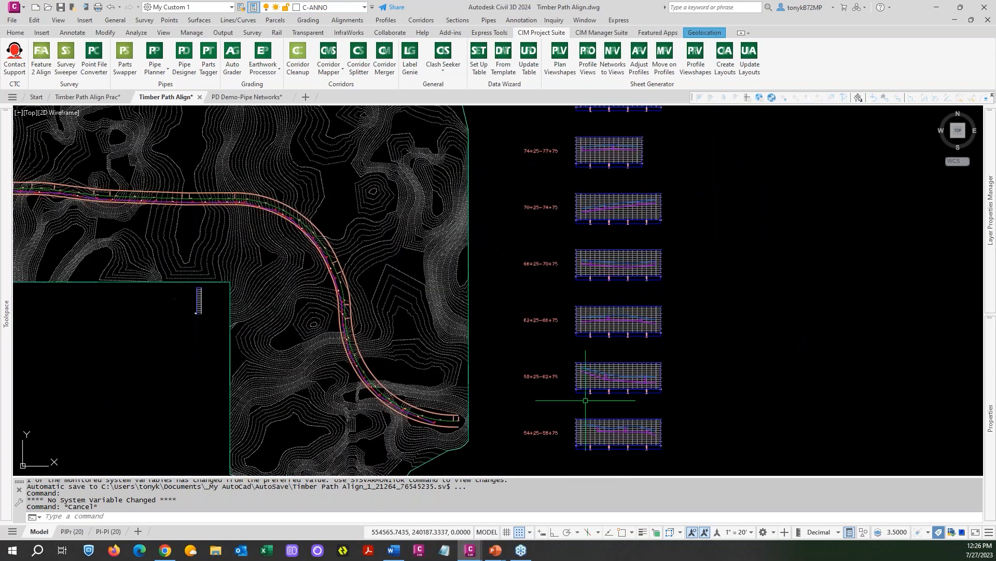
{"action": "middle_click_drag", "start_coordinate": [585, 400], "coordinate": [490, 373]}
{"action": "scroll", "coordinate": [491, 374], "scroll_direction": "up", "scroll_amount": 6}
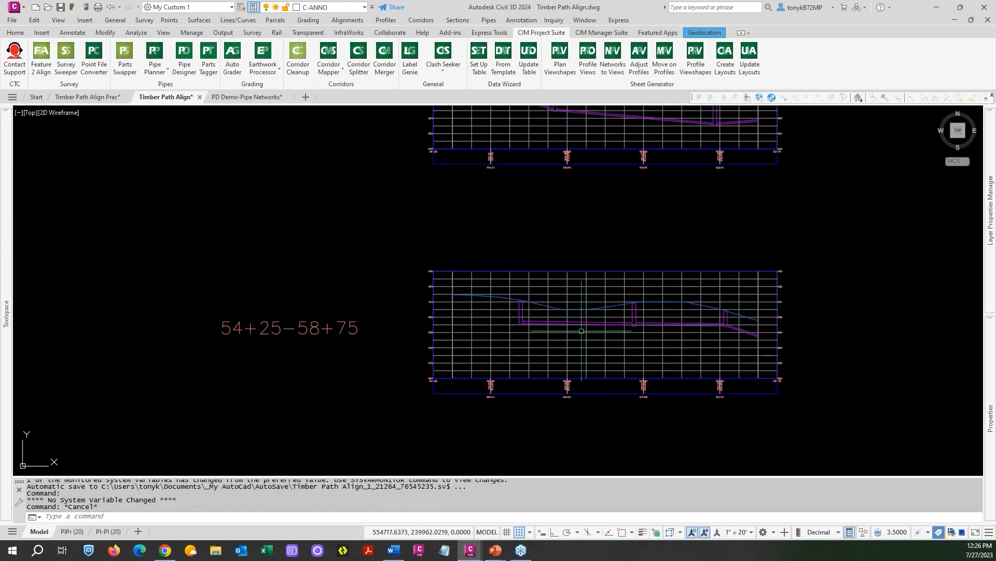
{"action": "scroll", "coordinate": [580, 327], "scroll_direction": "up", "scroll_amount": 3}
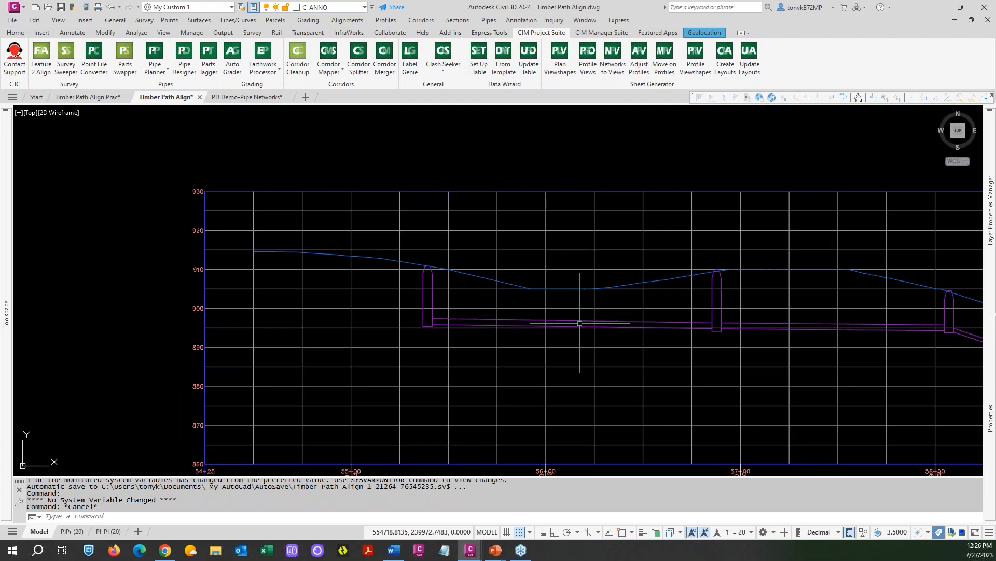
{"action": "scroll", "coordinate": [581, 322], "scroll_direction": "down", "scroll_amount": 5}
{"action": "middle_click_drag", "start_coordinate": [631, 281], "coordinate": [488, 344]}
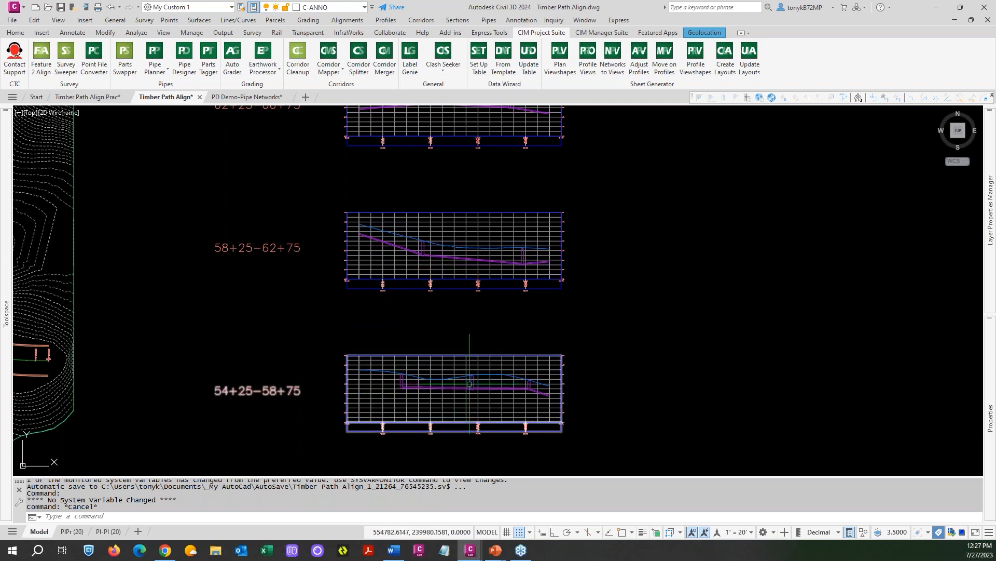
{"action": "left_click", "coordinate": [267, 315]}
{"action": "key", "text": "Escape"}
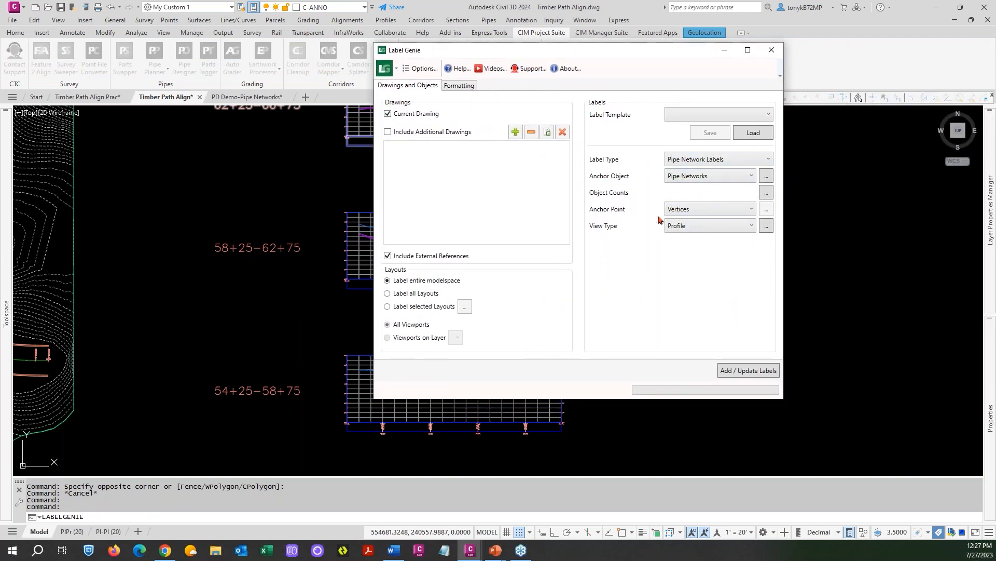
Review Label Genie's pipe network style mapping for the Sanitary Sewer parts list, covering both pipes and structures.
{"action": "left_click", "coordinate": [458, 86]}
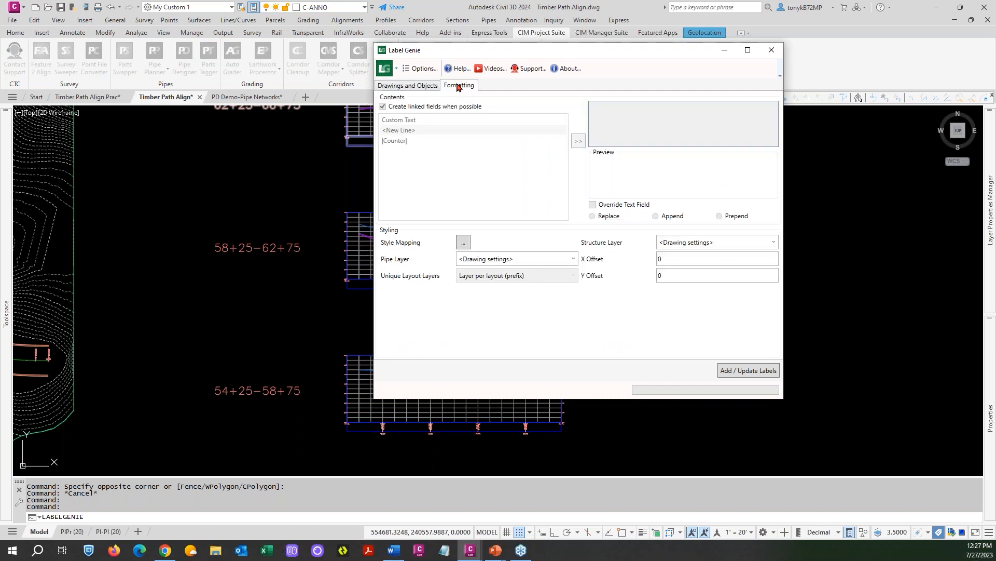
{"action": "left_click", "coordinate": [464, 242]}
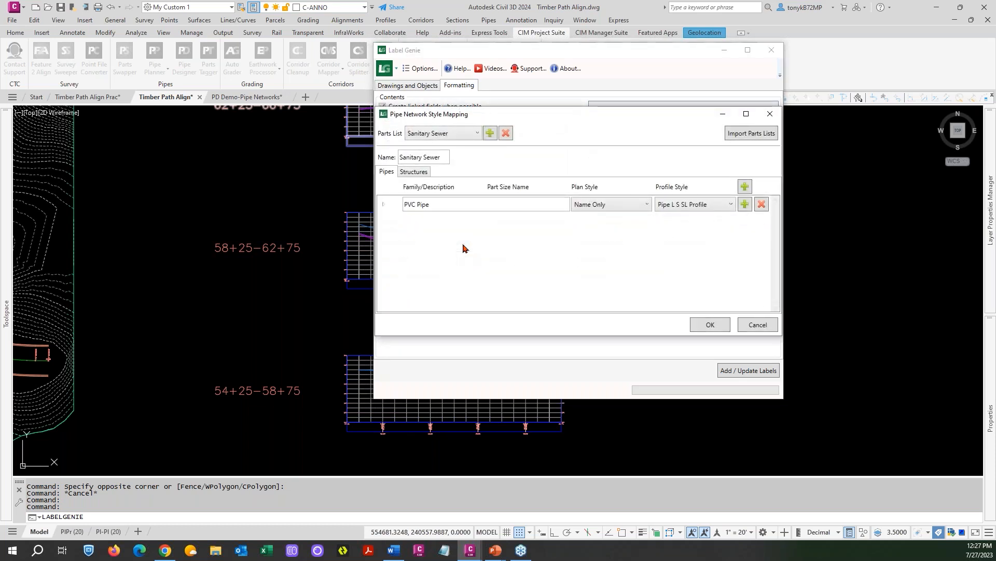
{"action": "left_click", "coordinate": [476, 133]}
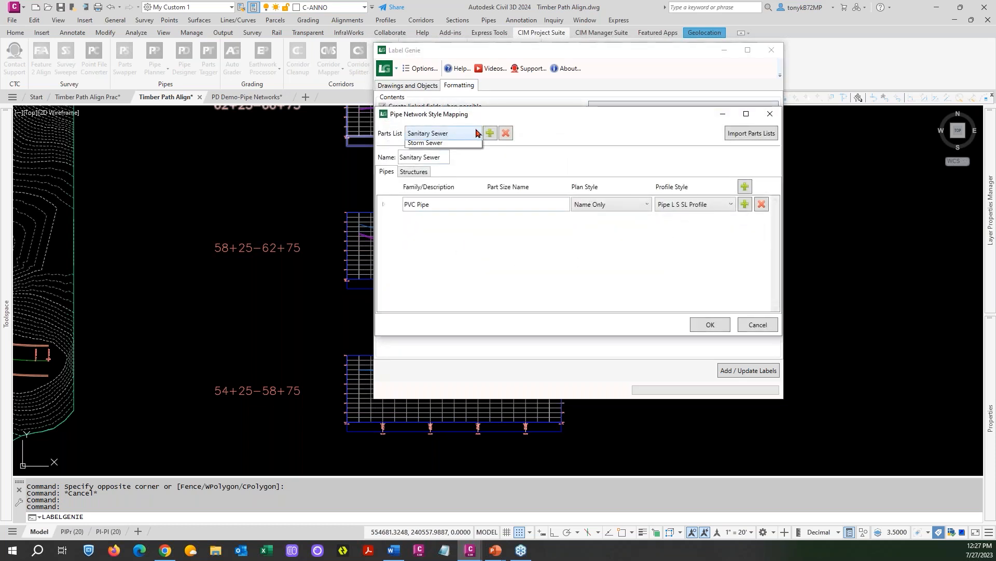
{"action": "left_click", "coordinate": [445, 134]}
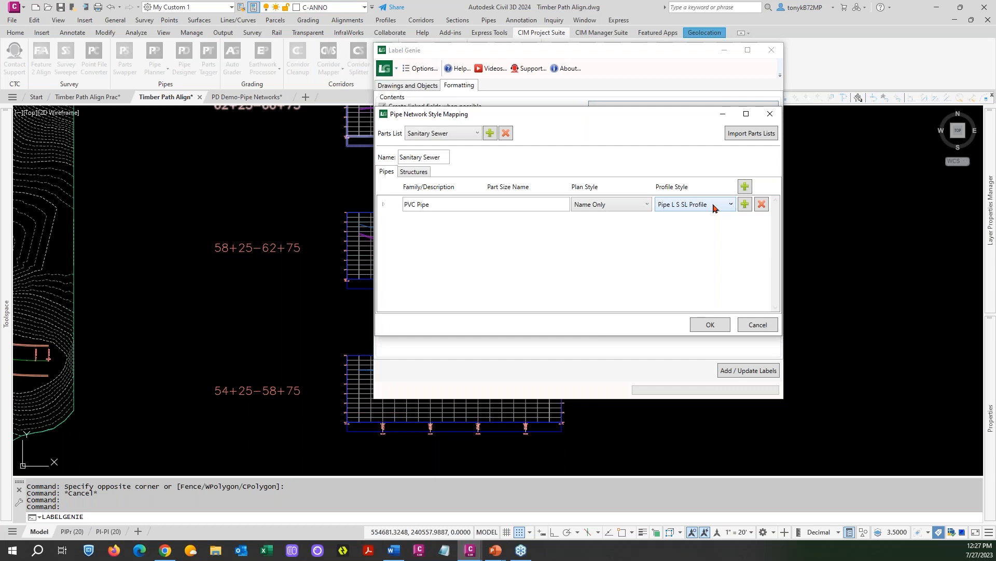
{"action": "left_click", "coordinate": [412, 174]}
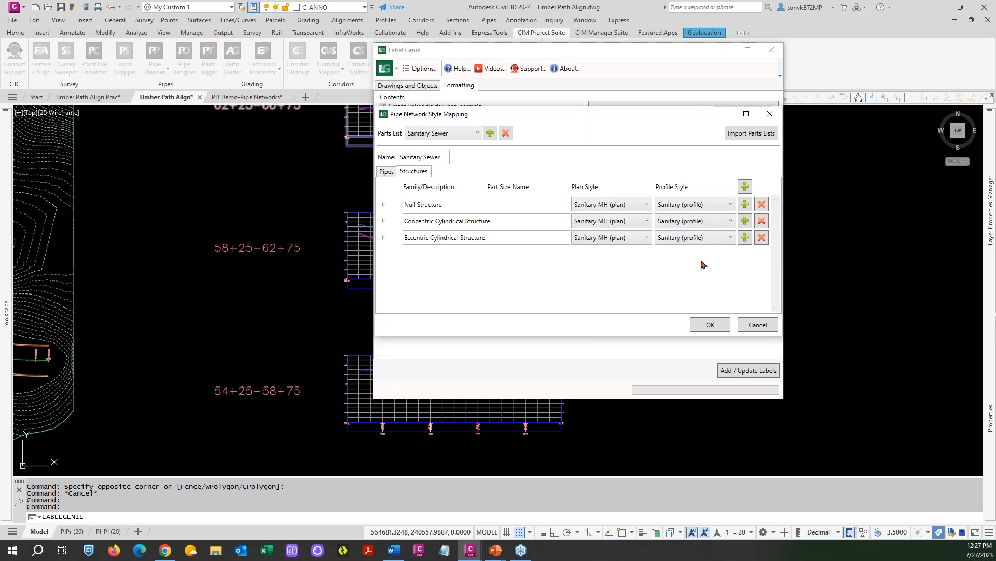
{"action": "left_click", "coordinate": [721, 326]}
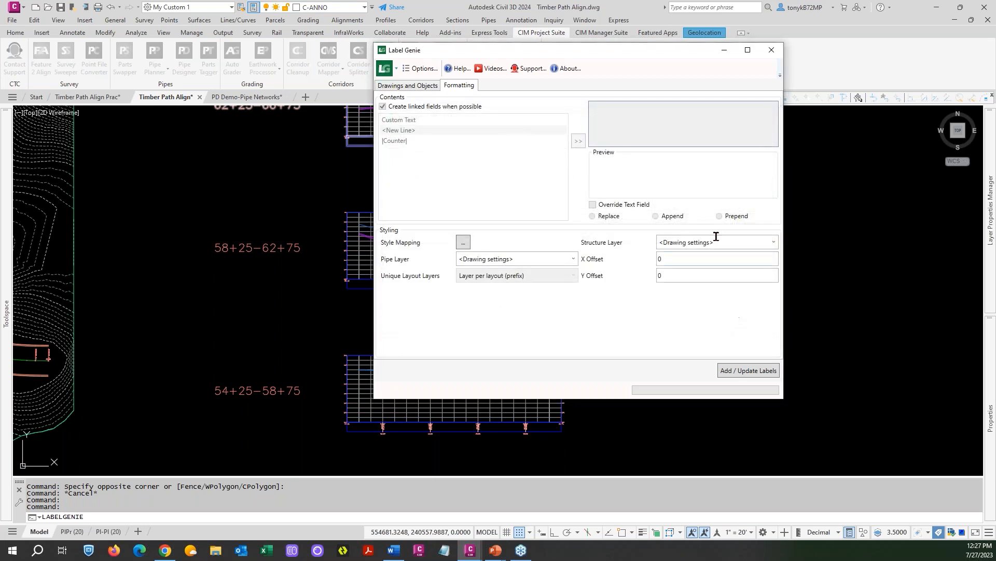
Set the profile view query to include object names matching "Timber Path*" and refresh it.
{"action": "left_click", "coordinate": [424, 86]}
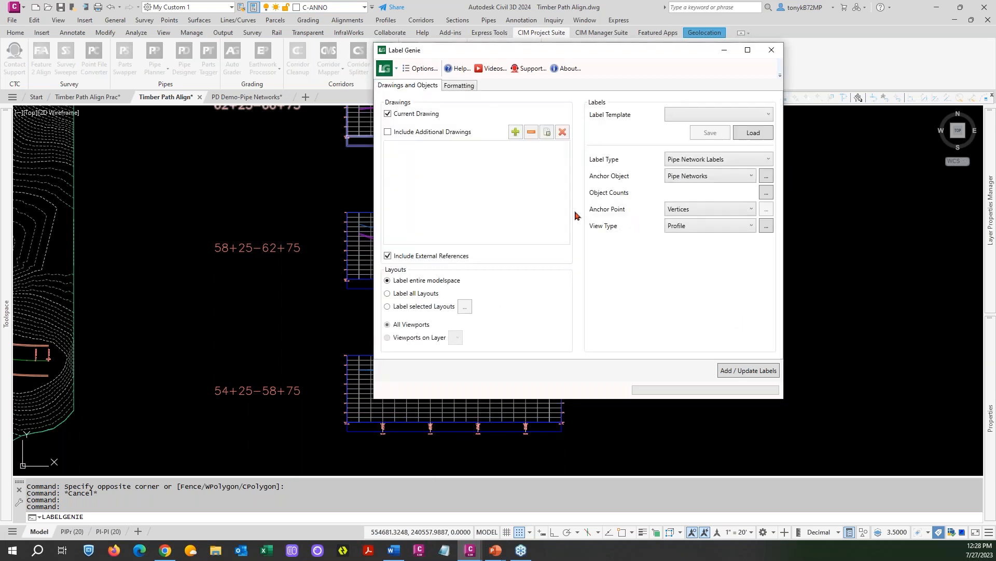
{"action": "left_click", "coordinate": [766, 227]}
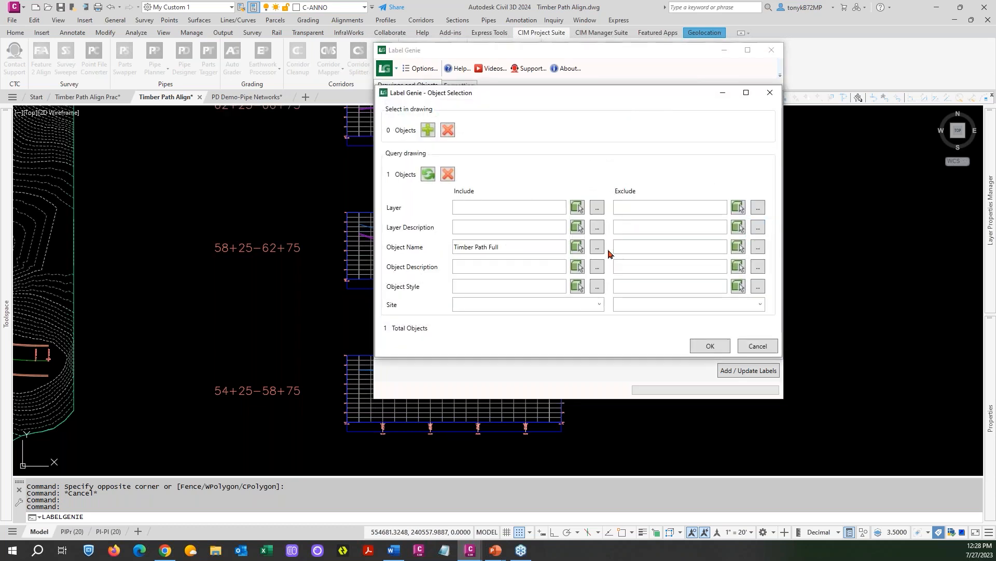
{"action": "left_click", "coordinate": [509, 247]}
{"action": "left_click", "coordinate": [428, 174]}
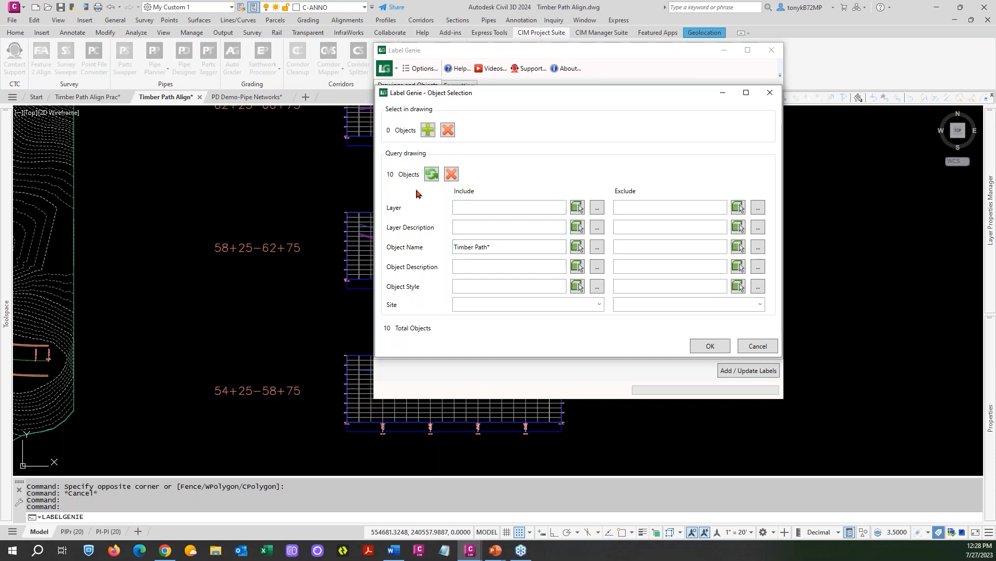
Exclude the object name "Timber Path full" from the profile view query and refresh it.
{"action": "left_click", "coordinate": [629, 249]}
{"action": "left_click_drag", "start_coordinate": [488, 247], "coordinate": [455, 250]}
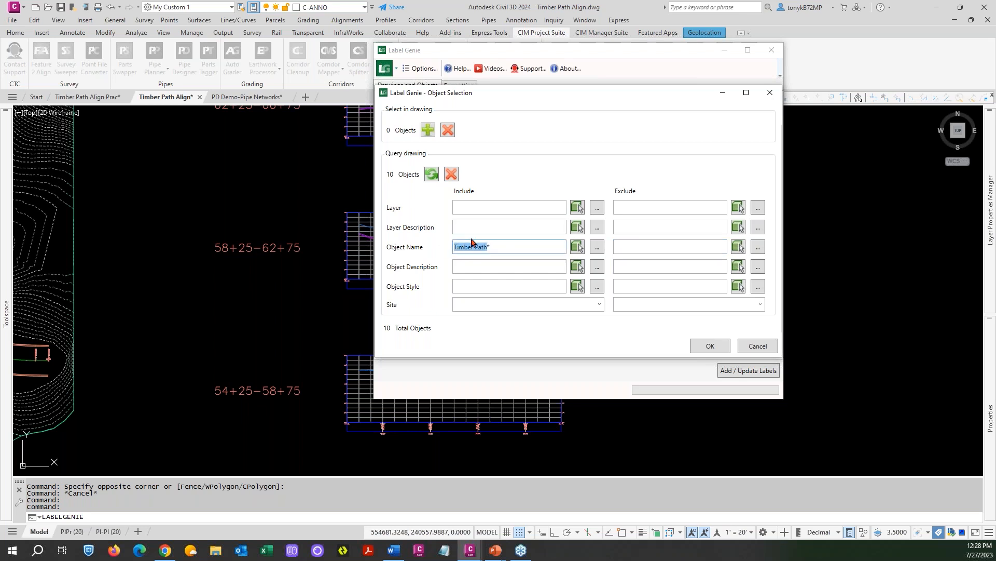
{"action": "right_click", "coordinate": [473, 244]}
{"action": "left_click", "coordinate": [497, 267]}
{"action": "left_click", "coordinate": [622, 247]}
{"action": "key", "text": "ctrl+v"}
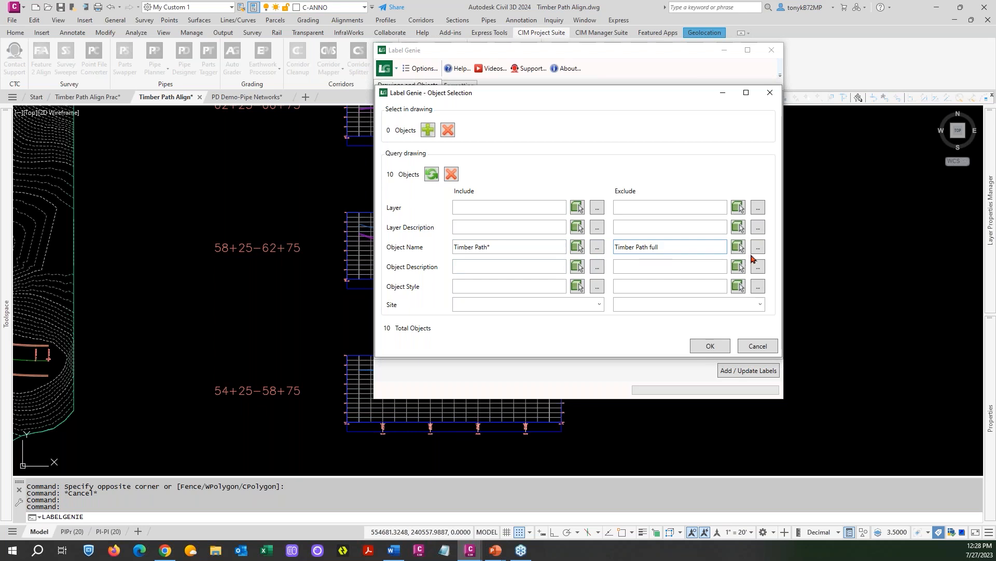
{"action": "left_click", "coordinate": [433, 175]}
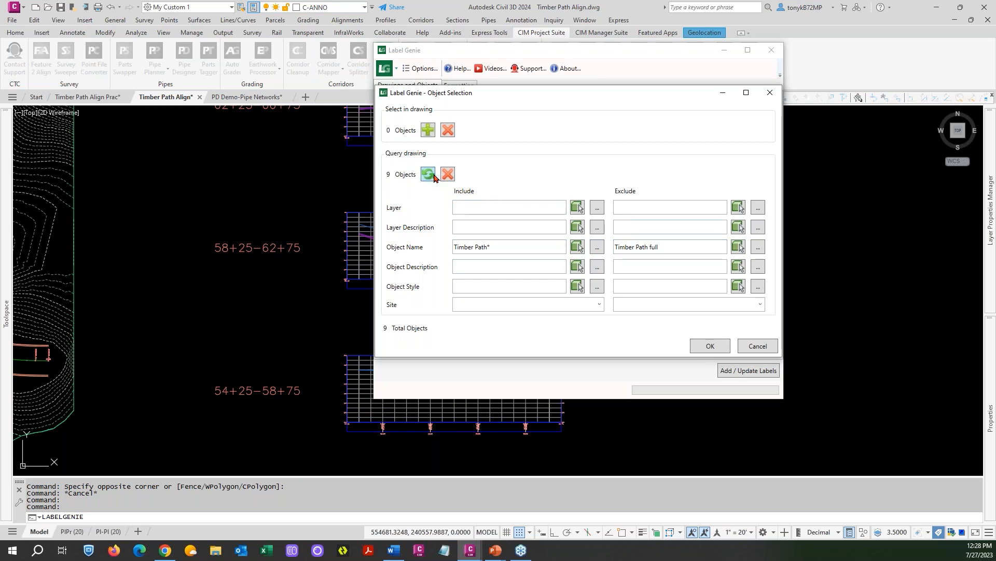
Accept the filtered profile view selection, add the pipe network labels across modelspace, and check them in the 54+25-58+75 view.
{"action": "left_click", "coordinate": [708, 346]}
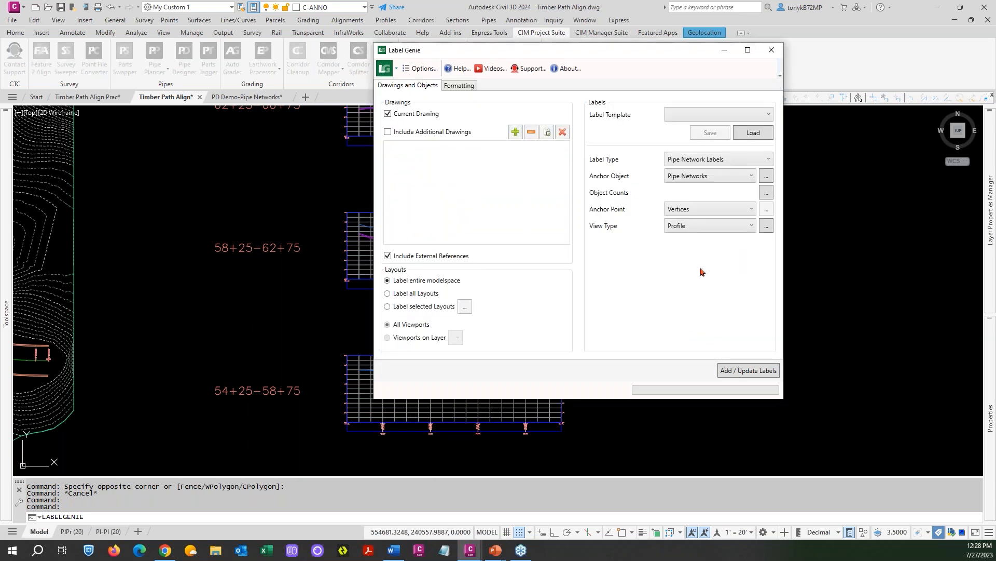
{"action": "left_click", "coordinate": [742, 372]}
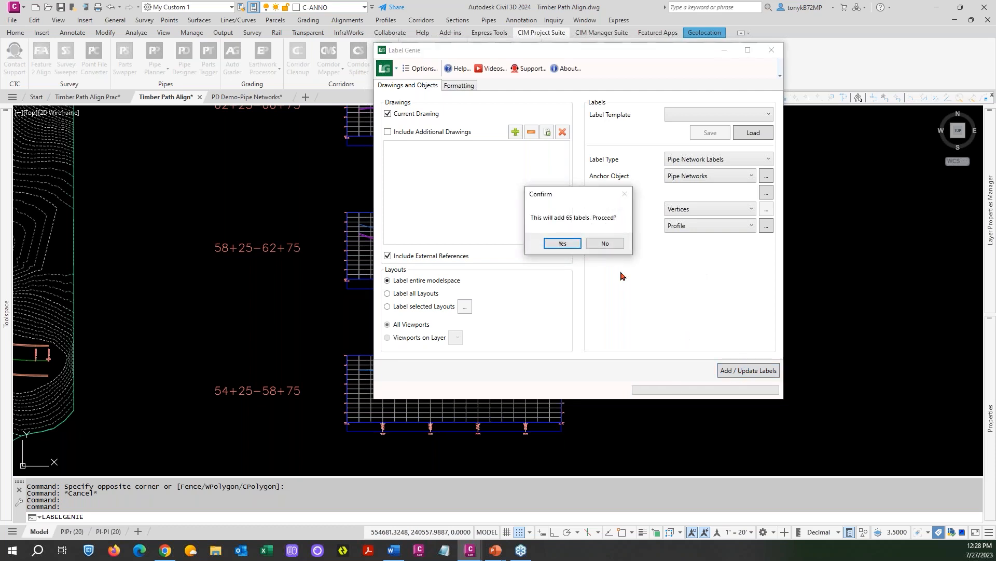
{"action": "left_click", "coordinate": [562, 243]}
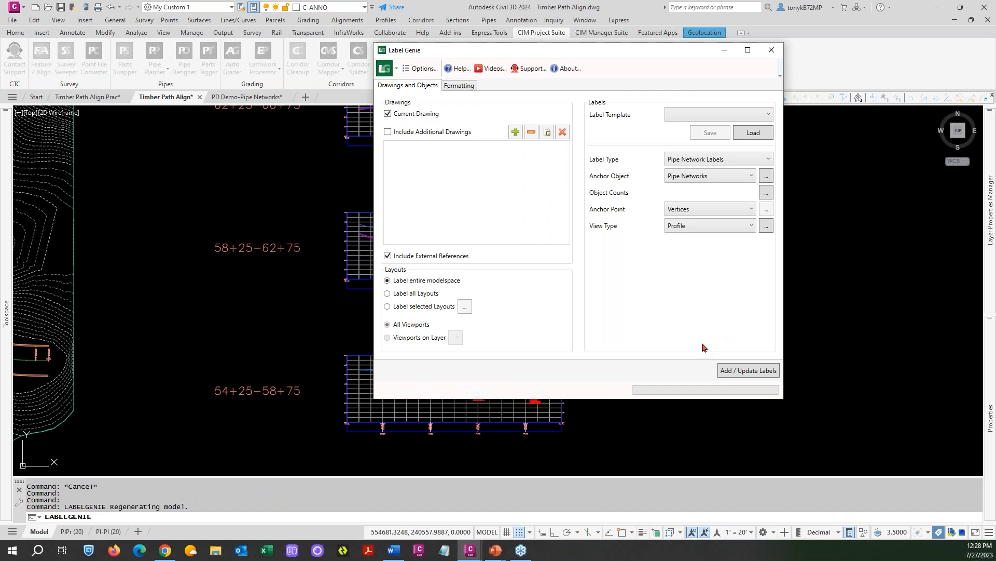
{"action": "left_click", "coordinate": [648, 287]}
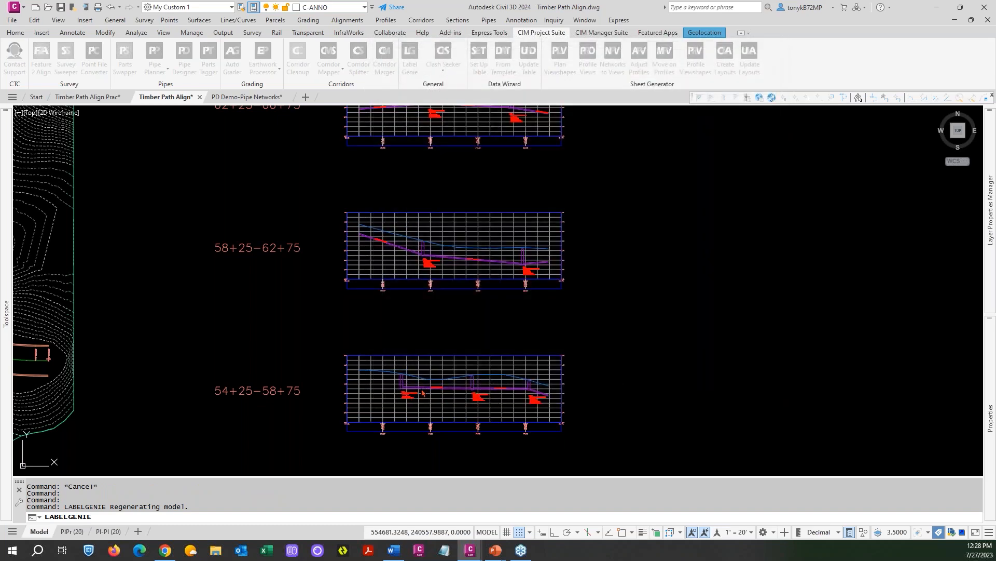
{"action": "scroll", "coordinate": [426, 385], "scroll_direction": "up", "scroll_amount": 4}
{"action": "scroll", "coordinate": [426, 385], "scroll_direction": "up", "scroll_amount": 3}
{"action": "scroll", "coordinate": [431, 390], "scroll_direction": "down", "scroll_amount": 3}
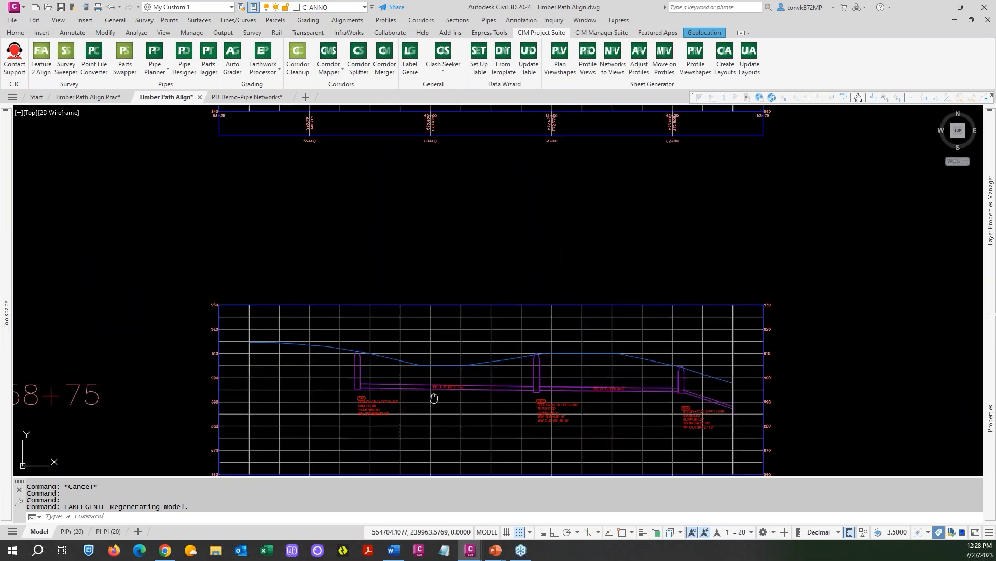
{"action": "middle_click_drag", "start_coordinate": [434, 398], "coordinate": [418, 348]}
{"action": "scroll", "coordinate": [421, 347], "scroll_direction": "up", "scroll_amount": 2}
{"action": "scroll", "coordinate": [421, 349], "scroll_direction": "down", "scroll_amount": 2}
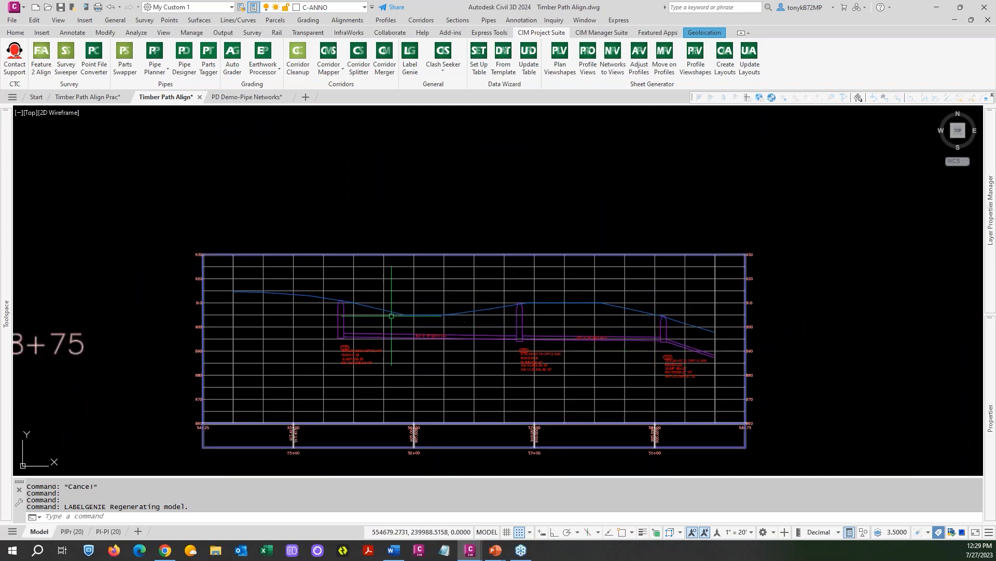
Load the run from structure 101 to 103 in Pipe Designer and set both pipe slopes to 1%.
{"action": "left_click", "coordinate": [184, 66]}
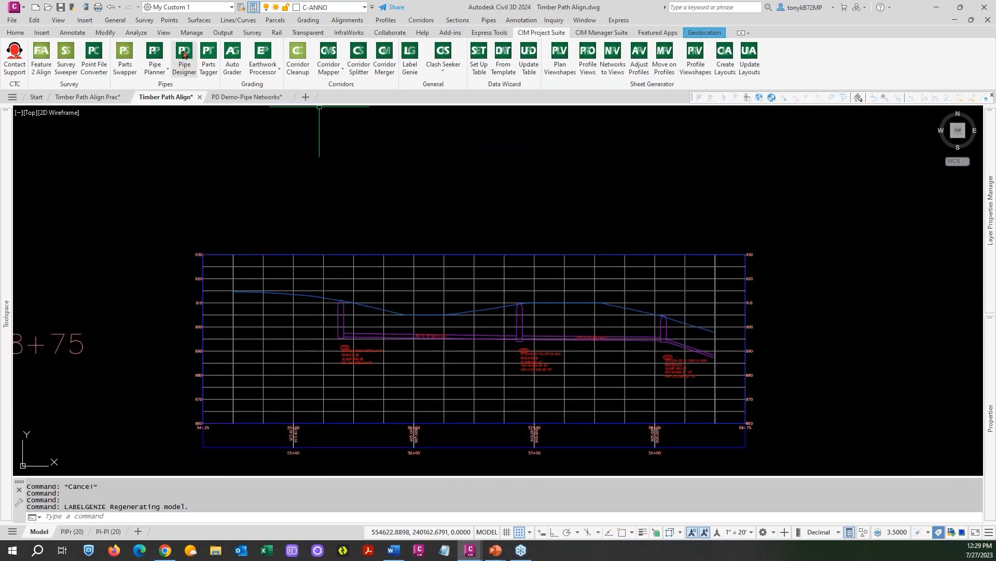
{"action": "left_click", "coordinate": [342, 319]}
{"action": "left_click", "coordinate": [663, 329]}
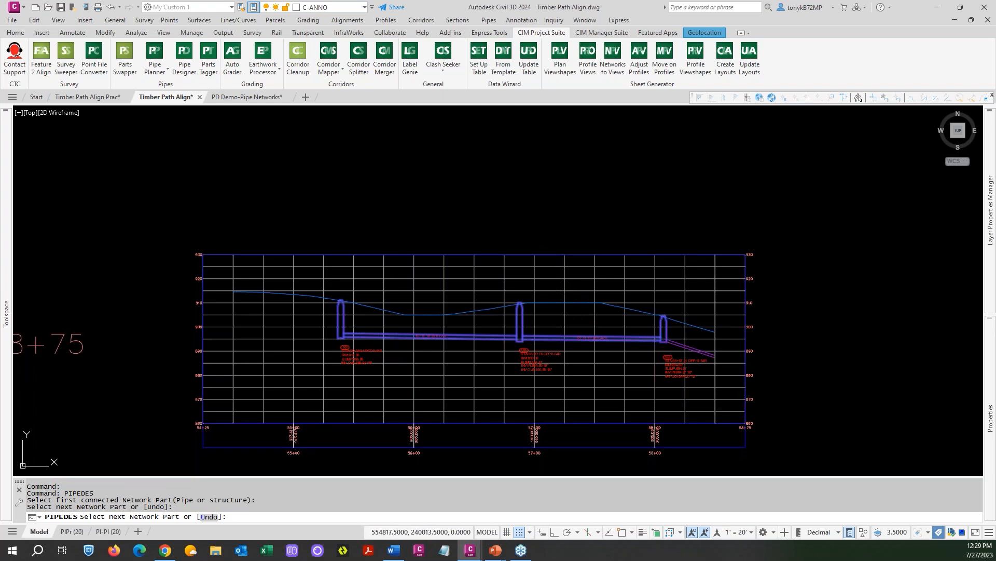
{"action": "key", "text": "Return"}
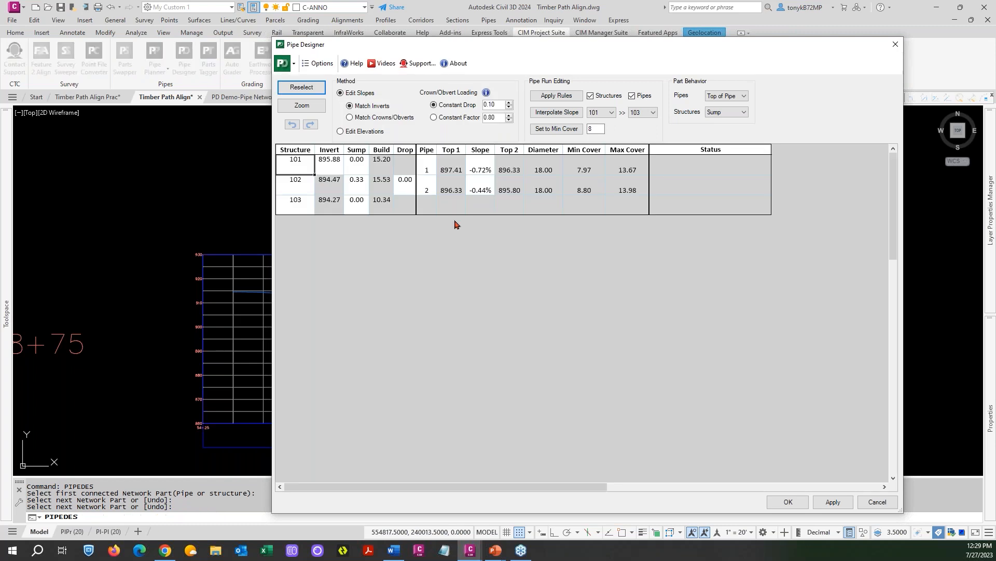
{"action": "left_click", "coordinate": [482, 170]}
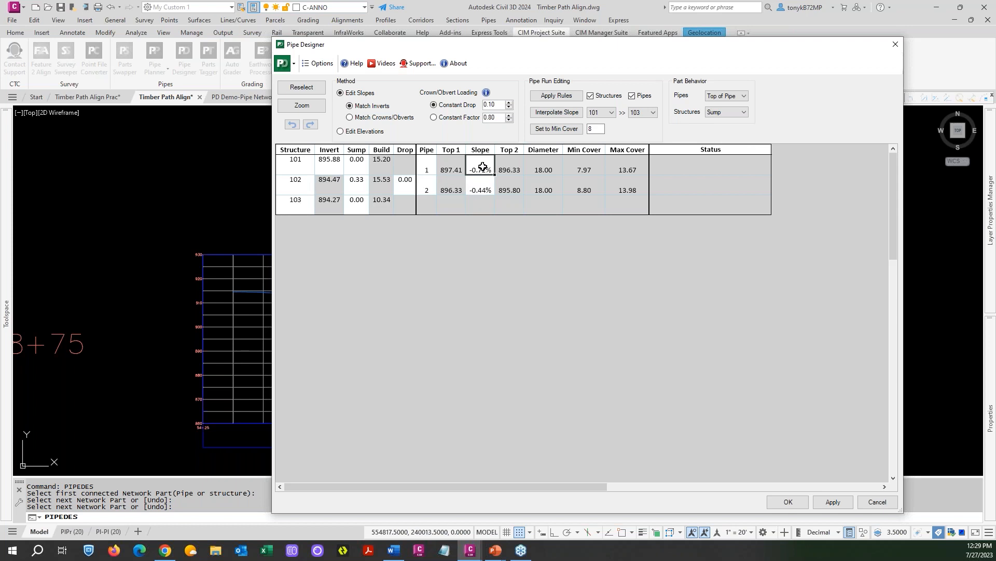
{"action": "left_click", "coordinate": [479, 188]}
{"action": "left_click", "coordinate": [479, 171]}
{"action": "type", "text": "1"}
{"action": "key", "text": "Return"}
{"action": "type", "text": "1"}
{"action": "key", "text": "Return"}
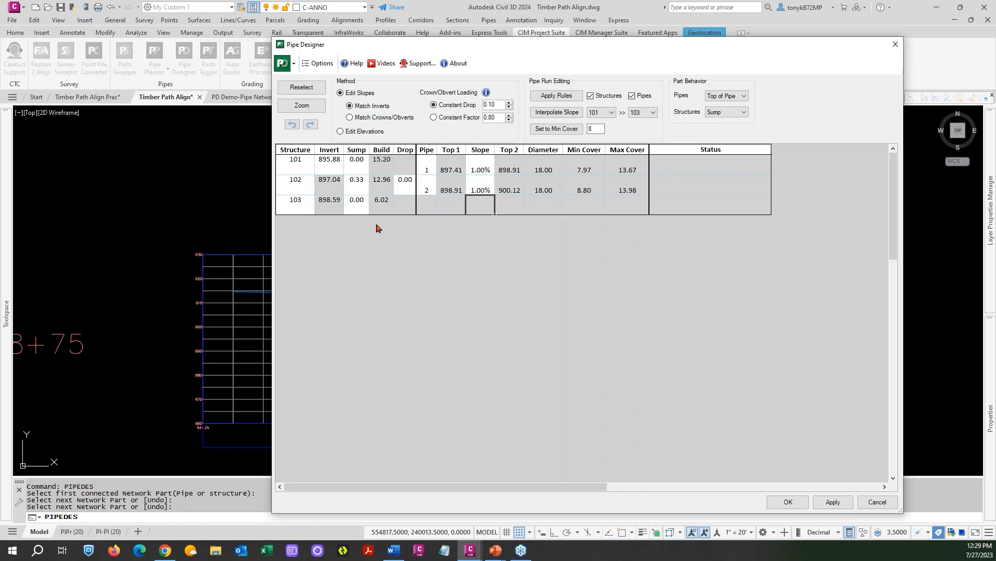
{"action": "left_click", "coordinate": [788, 501]}
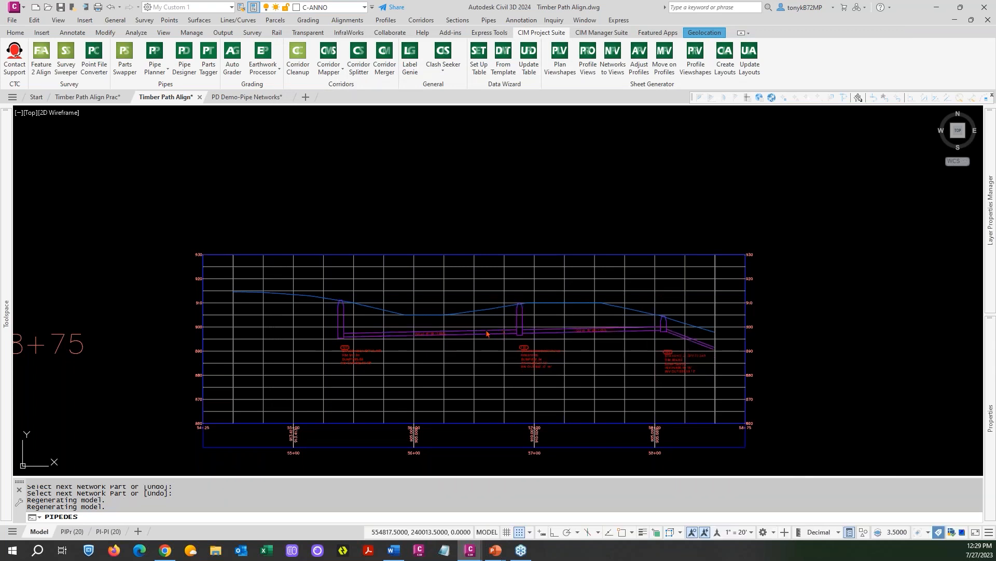
Load the run between structures 101 and 103 of the 54+25-58+75 profile view into Pipe Designer.
{"action": "scroll", "coordinate": [471, 339], "scroll_direction": "up", "scroll_amount": 2}
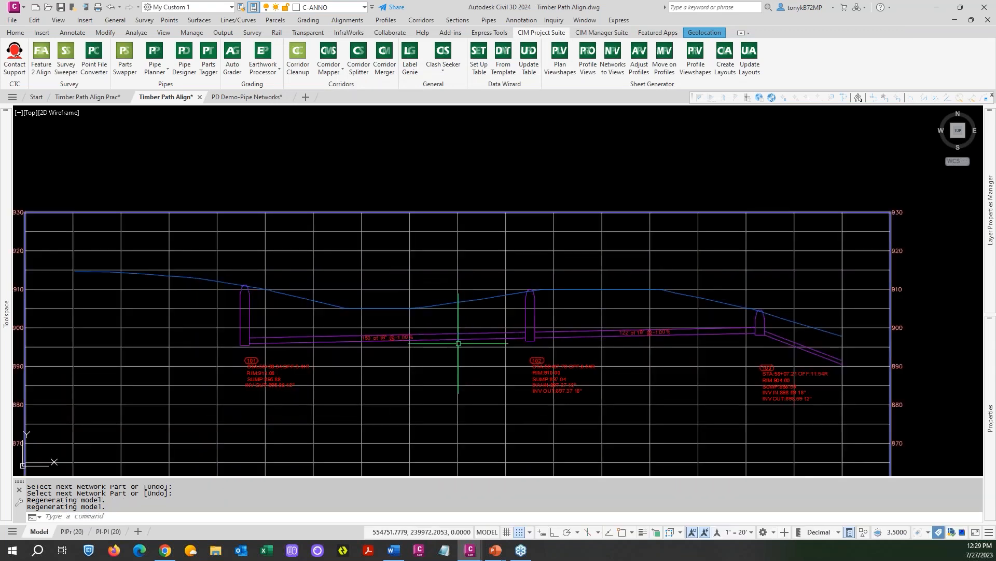
{"action": "scroll", "coordinate": [458, 343], "scroll_direction": "down", "scroll_amount": 2}
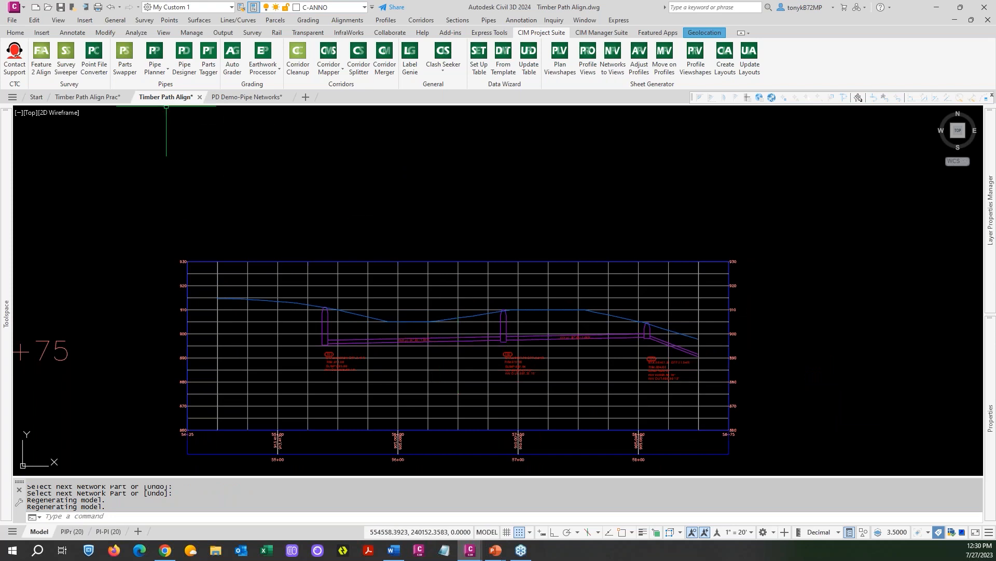
{"action": "left_click", "coordinate": [184, 53]}
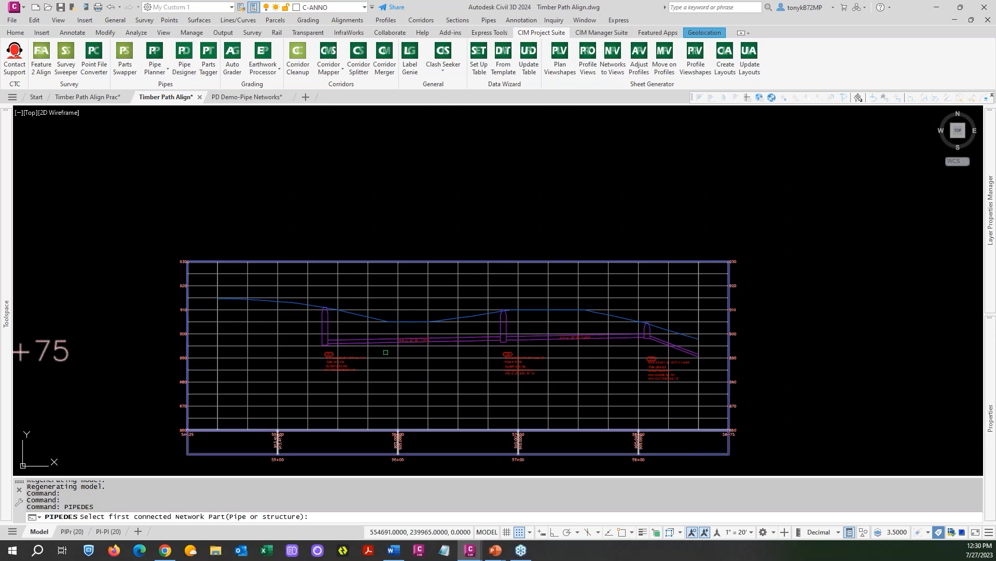
{"action": "left_click", "coordinate": [328, 331]}
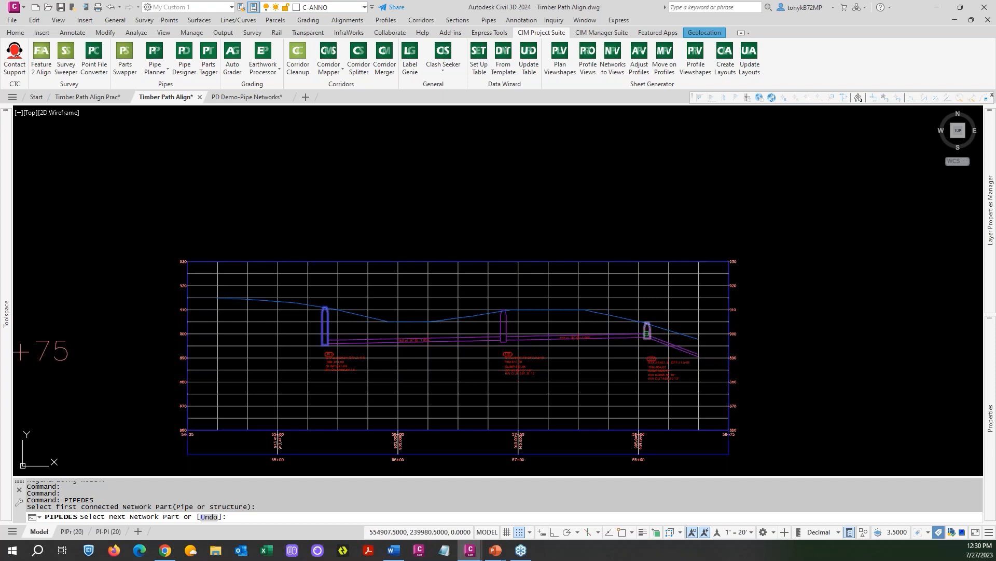
{"action": "left_click", "coordinate": [648, 330]}
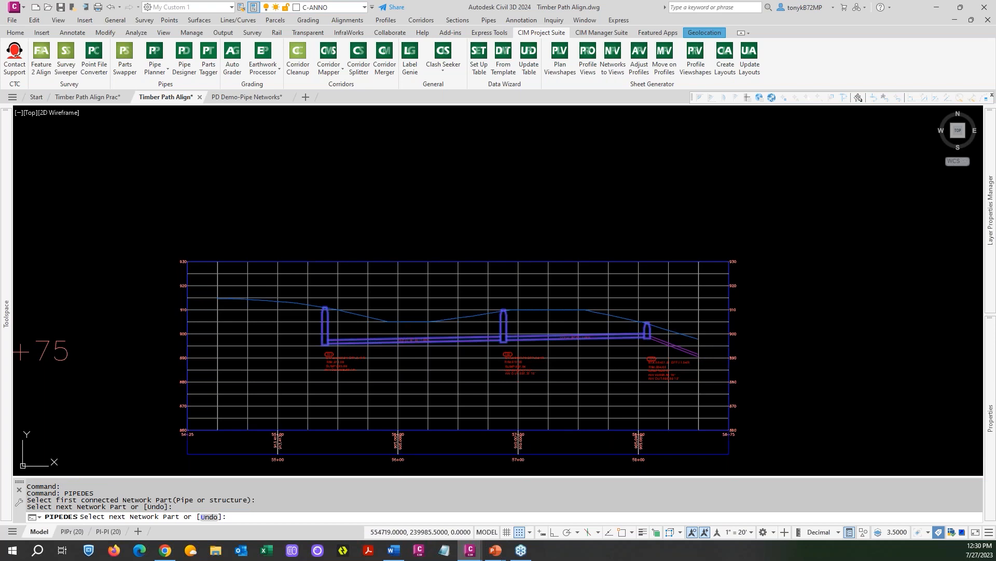
{"action": "key", "text": "Return"}
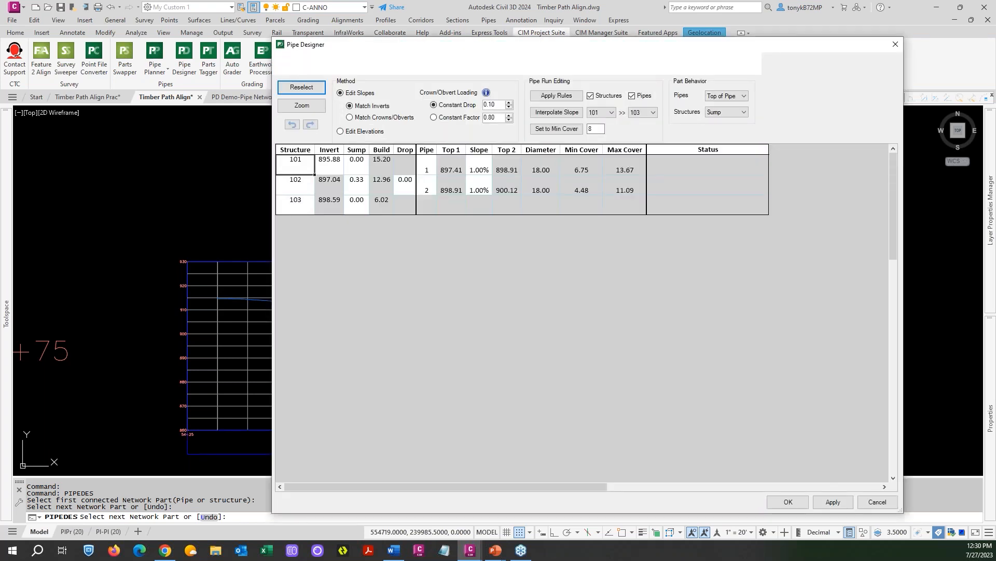
Set the slopes of pipes 1 and 2 to -1% and apply the changes to the network.
{"action": "left_click", "coordinate": [473, 164]}
{"action": "type", "text": "-"}
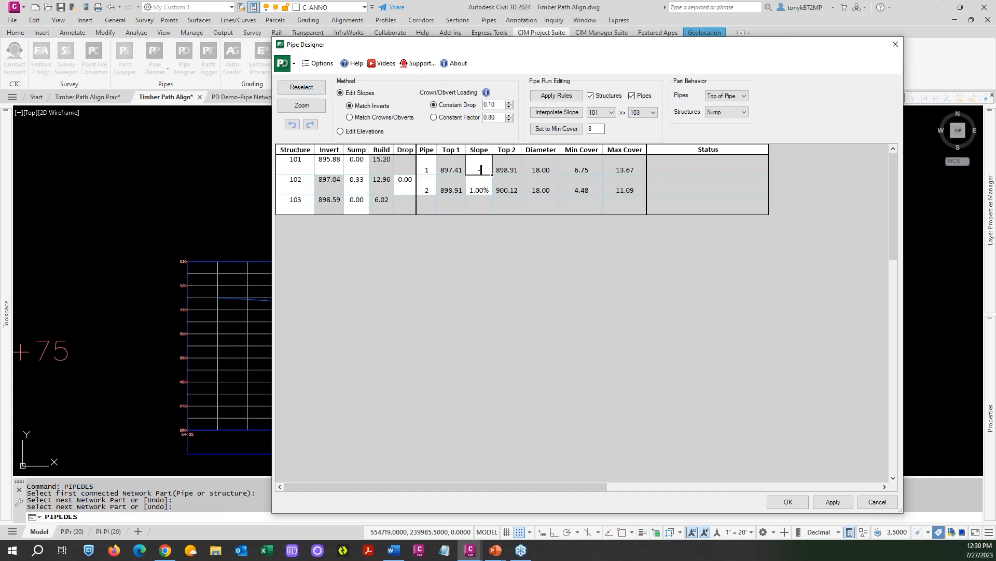
{"action": "type", "text": "1"}
{"action": "key", "text": "Return"}
{"action": "type", "text": "-1"}
{"action": "key", "text": "Return"}
{"action": "left_click", "coordinate": [833, 501]}
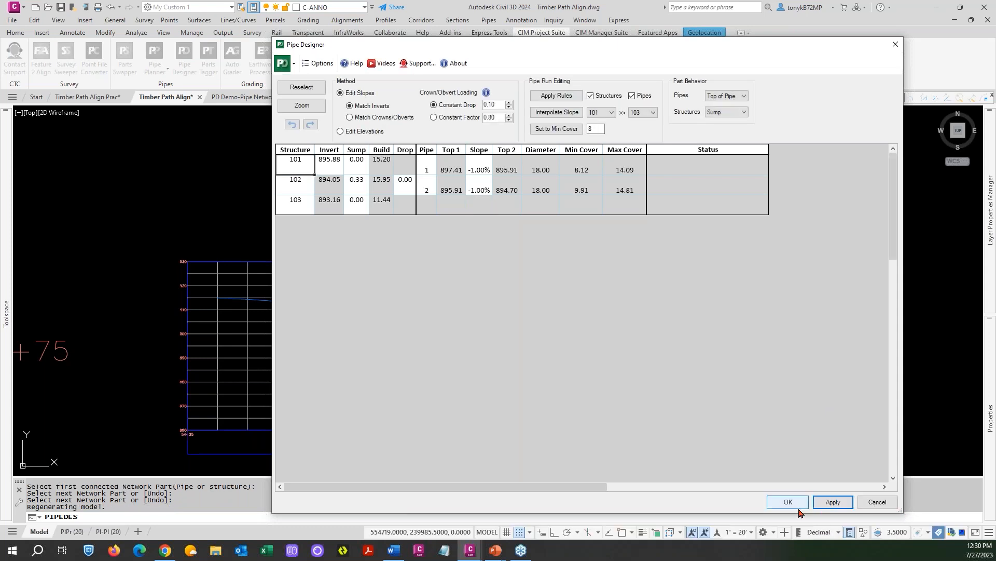
{"action": "left_click", "coordinate": [785, 502]}
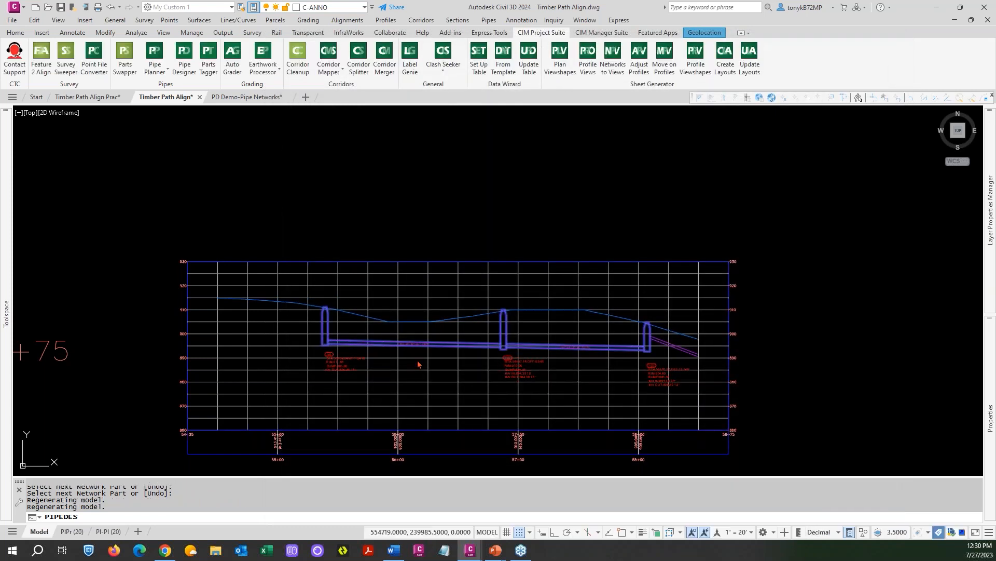
Examine the edited run and its labels in the full-length profile view, especially the pipe connections and inverts at structure 103.
{"action": "left_click", "coordinate": [388, 349]}
{"action": "scroll", "coordinate": [391, 349], "scroll_direction": "up", "scroll_amount": 3}
{"action": "scroll", "coordinate": [411, 360], "scroll_direction": "down", "scroll_amount": 2}
{"action": "key", "text": "Escape"}
{"action": "scroll", "coordinate": [337, 212], "scroll_direction": "down", "scroll_amount": 6}
{"action": "middle_click_drag", "start_coordinate": [339, 208], "coordinate": [648, 343]}
{"action": "middle_click_drag", "start_coordinate": [445, 178], "coordinate": [592, 362]}
{"action": "middle_click_drag", "start_coordinate": [391, 238], "coordinate": [426, 330]}
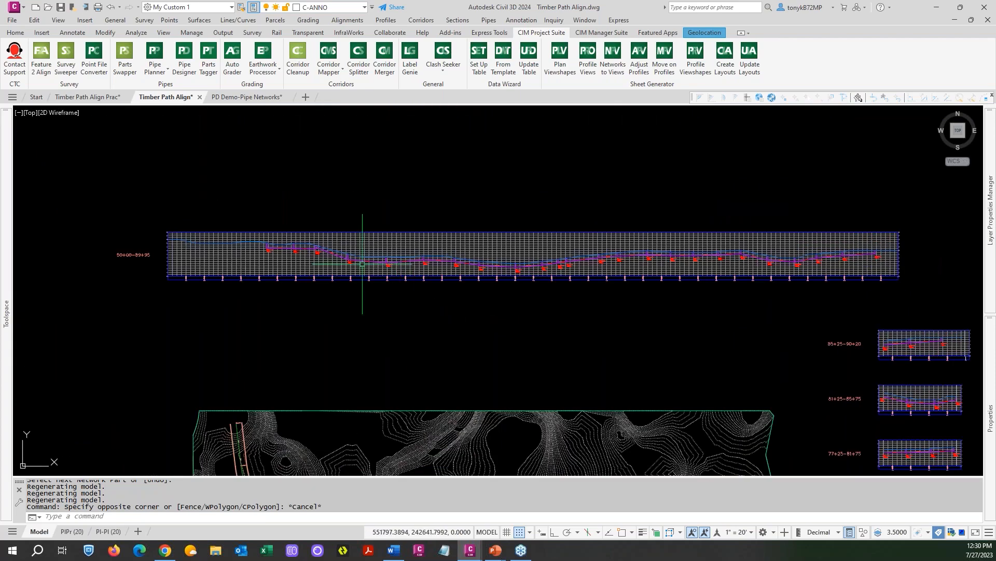
{"action": "scroll", "coordinate": [279, 260], "scroll_direction": "up", "scroll_amount": 8}
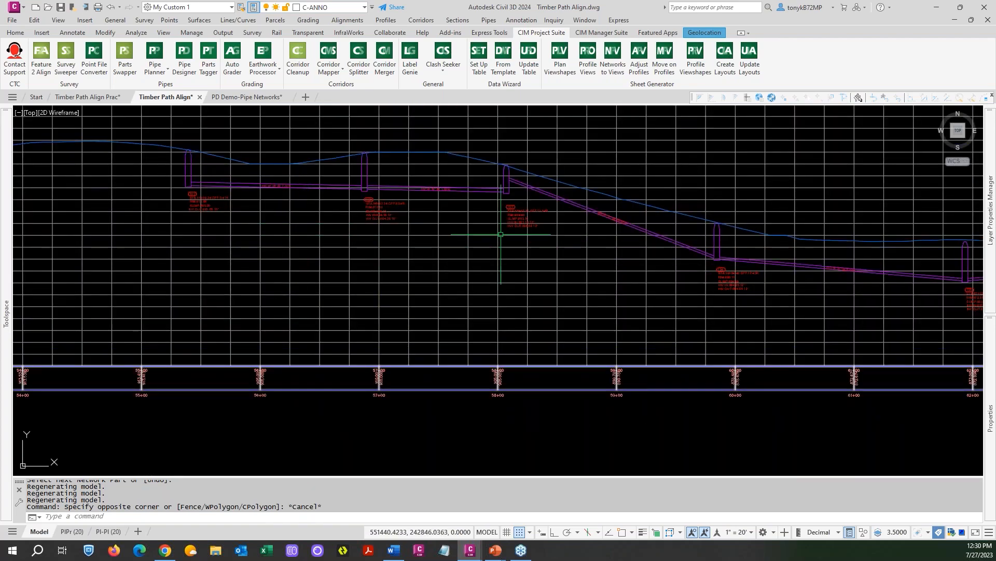
{"action": "scroll", "coordinate": [521, 190], "scroll_direction": "up", "scroll_amount": 2}
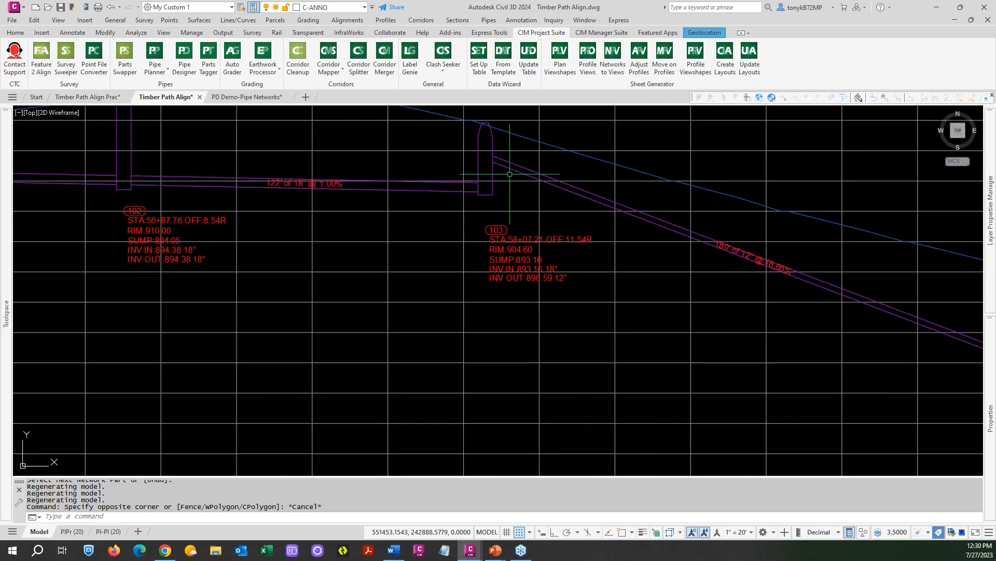
{"action": "scroll", "coordinate": [511, 173], "scroll_direction": "down", "scroll_amount": 3}
{"action": "scroll", "coordinate": [467, 200], "scroll_direction": "up", "scroll_amount": 5}
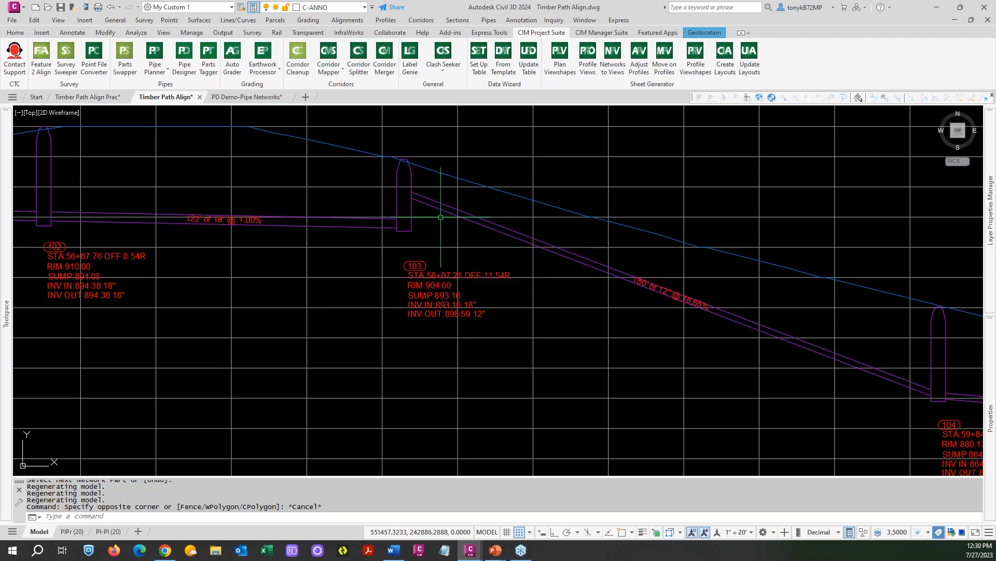
{"action": "scroll", "coordinate": [441, 217], "scroll_direction": "down", "scroll_amount": 2}
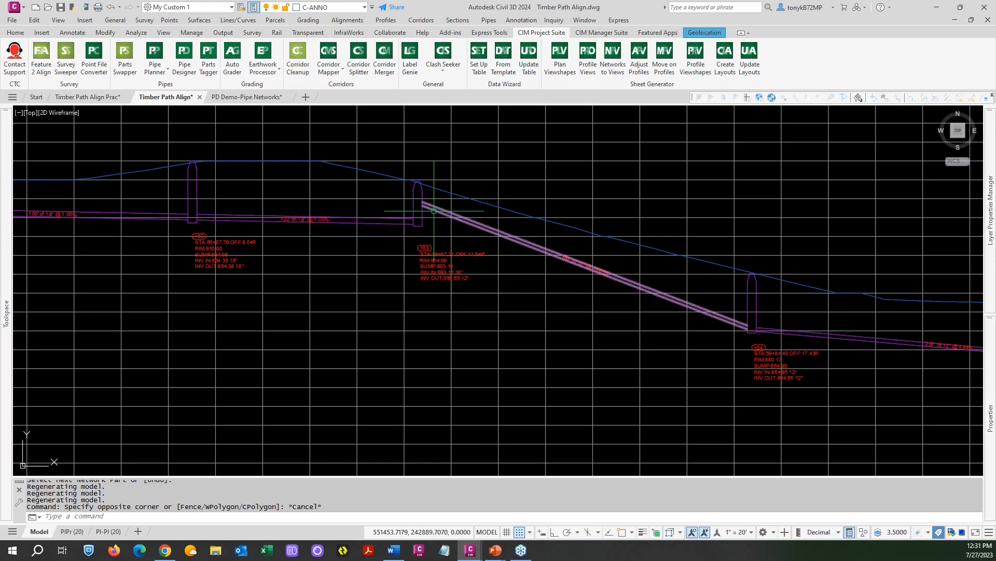
{"action": "scroll", "coordinate": [434, 211], "scroll_direction": "up", "scroll_amount": 4}
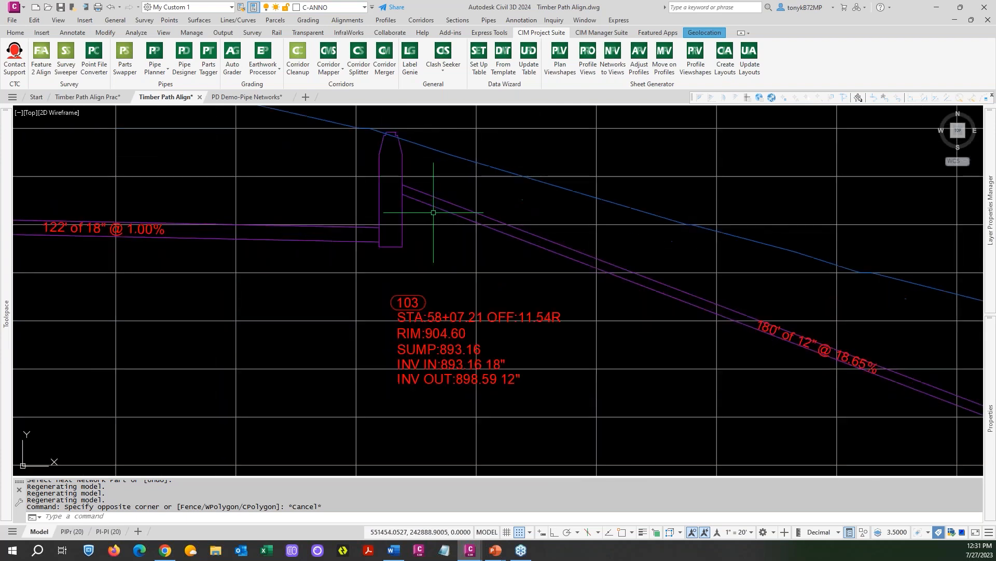
{"action": "scroll", "coordinate": [433, 217], "scroll_direction": "down", "scroll_amount": 6}
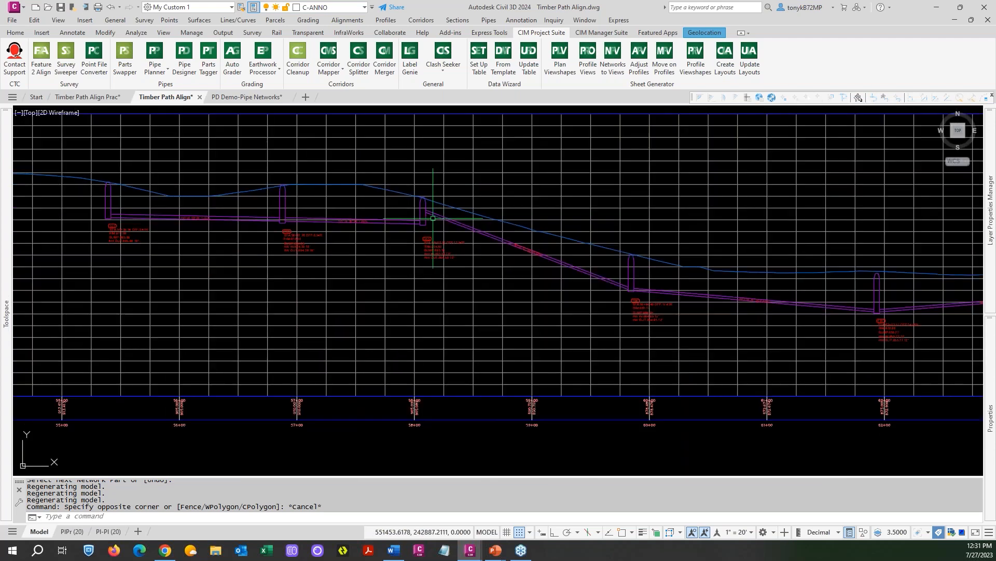
{"action": "scroll", "coordinate": [433, 218], "scroll_direction": "down", "scroll_amount": 2}
{"action": "scroll", "coordinate": [230, 203], "scroll_direction": "up", "scroll_amount": 4}
Examine the sanitary pipes and structures around station 69+00 in the full-length profile view.
{"action": "left_click", "coordinate": [230, 202]}
{"action": "scroll", "coordinate": [229, 203], "scroll_direction": "down", "scroll_amount": 1}
{"action": "scroll", "coordinate": [330, 236], "scroll_direction": "down", "scroll_amount": 1}
{"action": "middle_click_drag", "start_coordinate": [475, 277], "coordinate": [415, 244]}
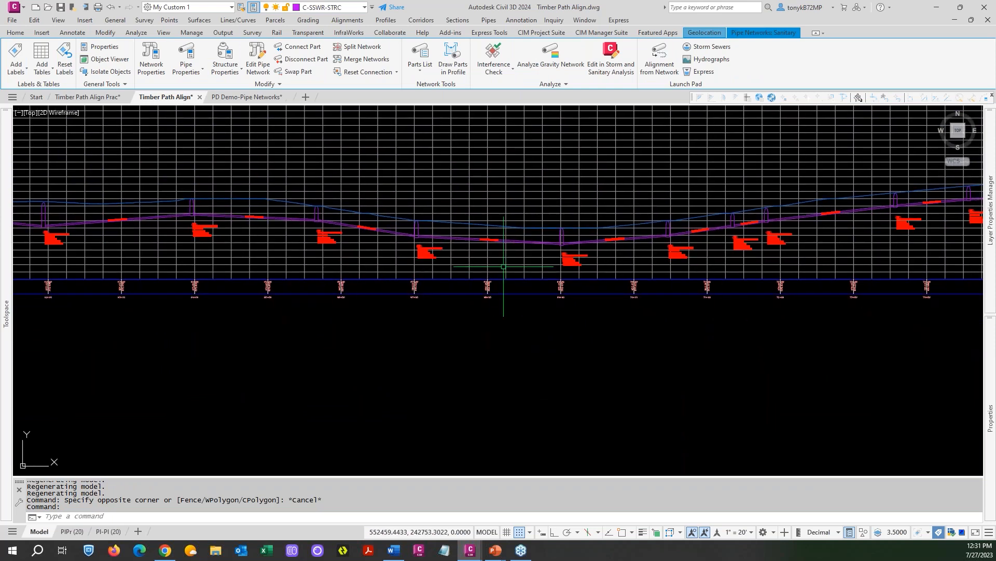
{"action": "scroll", "coordinate": [558, 238], "scroll_direction": "up", "scroll_amount": 3}
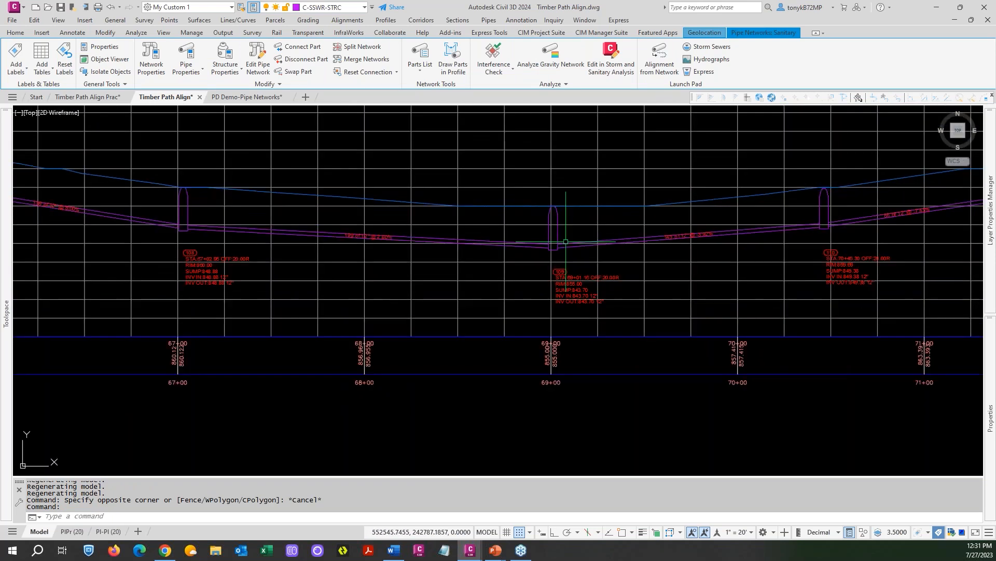
{"action": "left_click", "coordinate": [559, 236]}
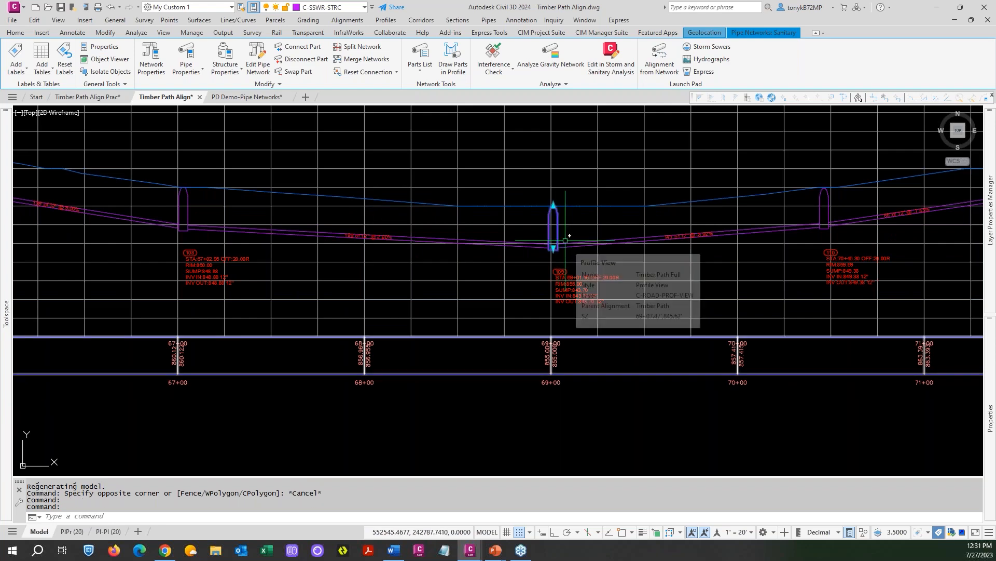
{"action": "scroll", "coordinate": [566, 257], "scroll_direction": "up", "scroll_amount": 3}
{"action": "scroll", "coordinate": [566, 270], "scroll_direction": "down", "scroll_amount": 3}
{"action": "scroll", "coordinate": [567, 271], "scroll_direction": "down", "scroll_amount": 2}
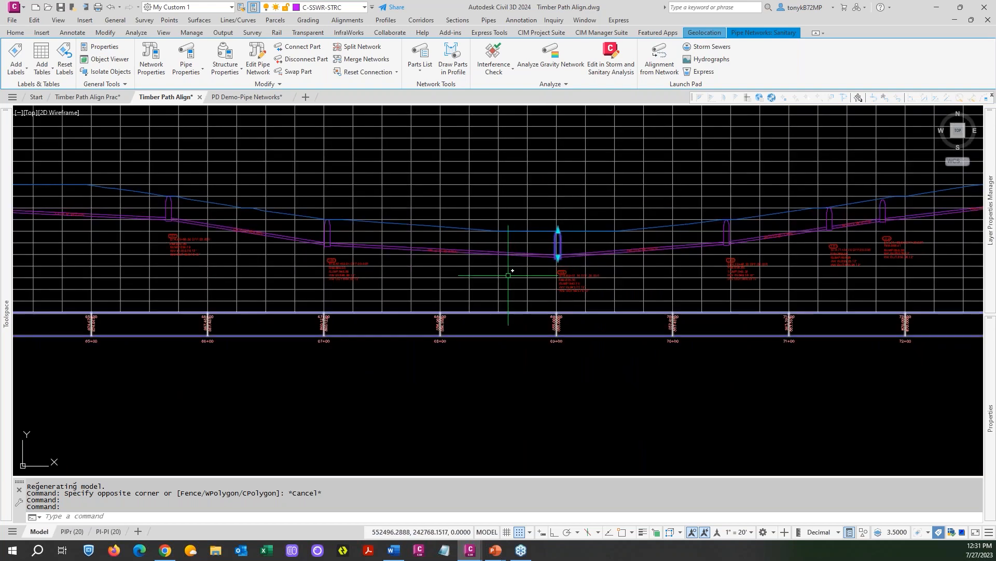
{"action": "right_click", "coordinate": [510, 276]}
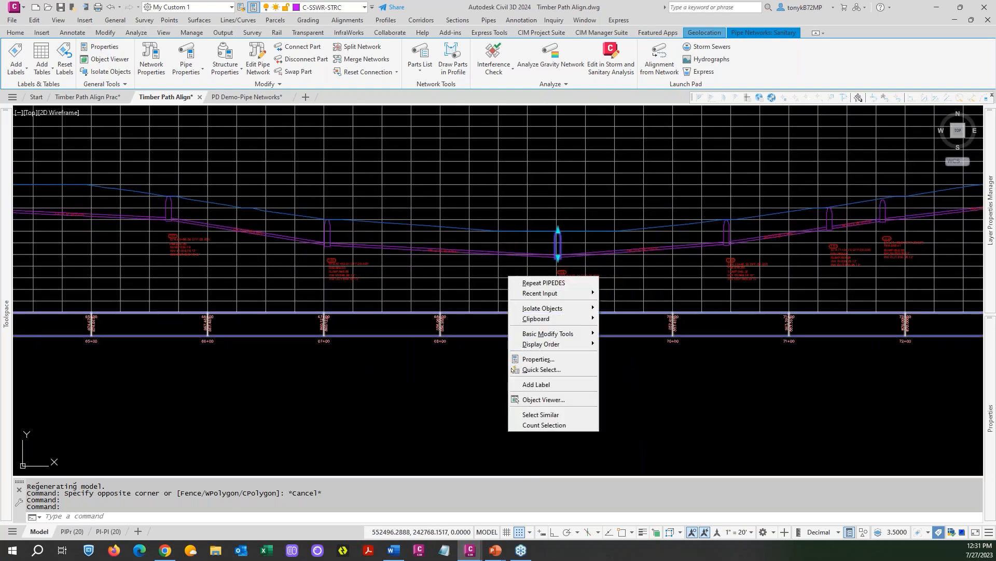
{"action": "left_click", "coordinate": [536, 284]}
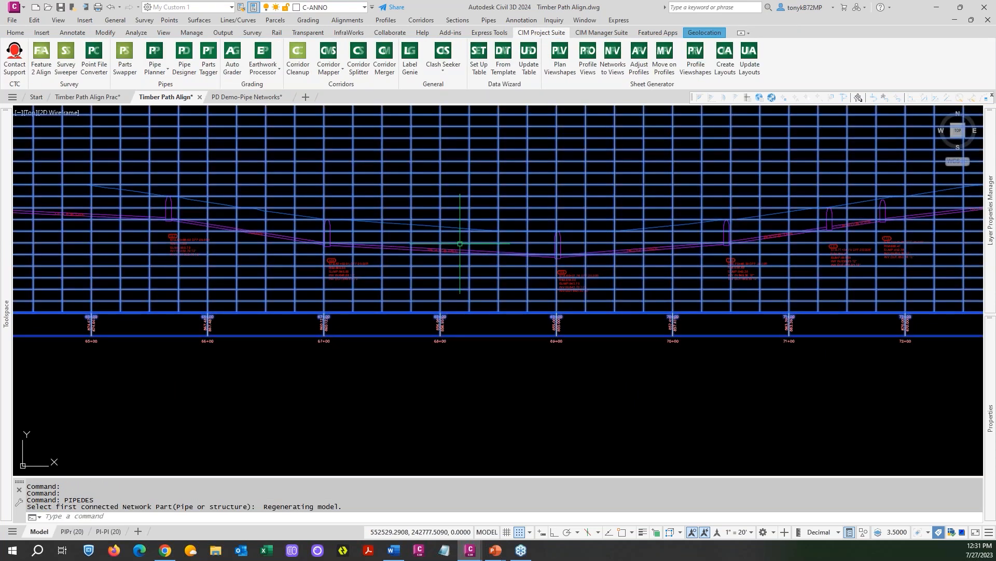
{"action": "left_click", "coordinate": [416, 223]}
{"action": "key", "text": "Escape"}
{"action": "key", "text": "Escape"}
{"action": "key", "text": "Escape"}
{"action": "scroll", "coordinate": [232, 227], "scroll_direction": "down", "scroll_amount": 4}
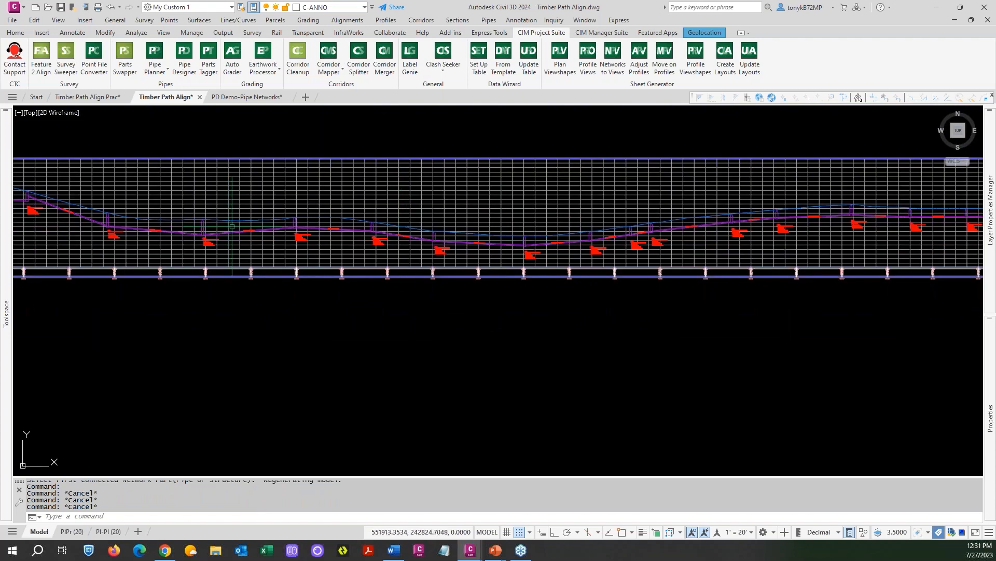
Load the sanitary run from structure 109 back to structure 101 of the full-length profile view into Pipe Designer.
{"action": "middle_click_drag", "start_coordinate": [233, 227], "coordinate": [485, 258]}
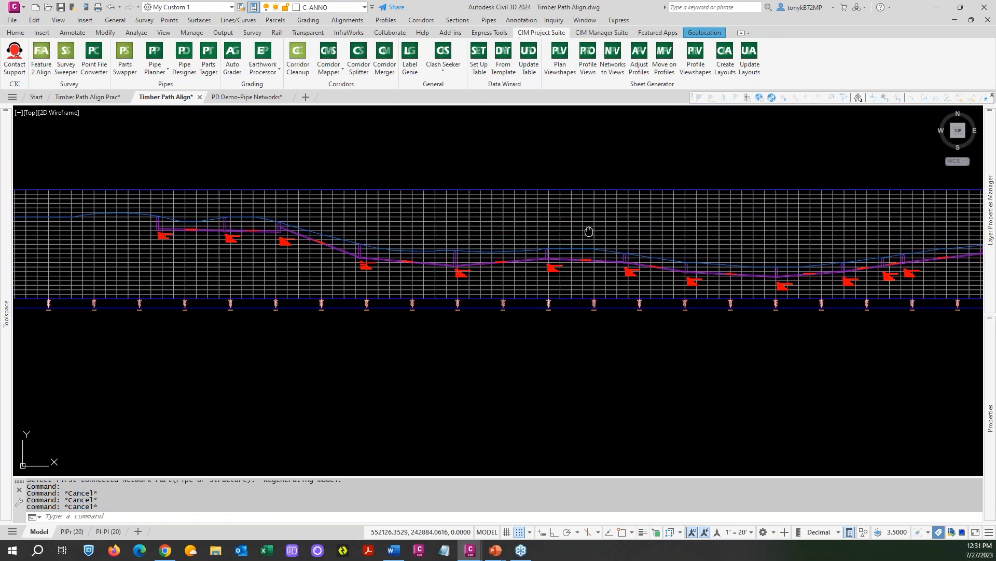
{"action": "middle_click_drag", "start_coordinate": [589, 232], "coordinate": [413, 210]}
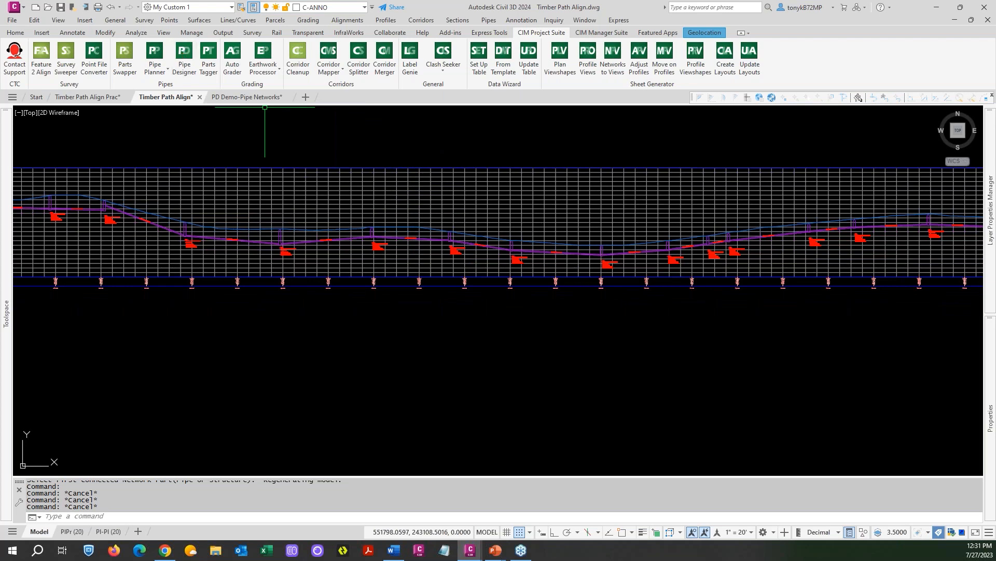
{"action": "left_click", "coordinate": [184, 58]}
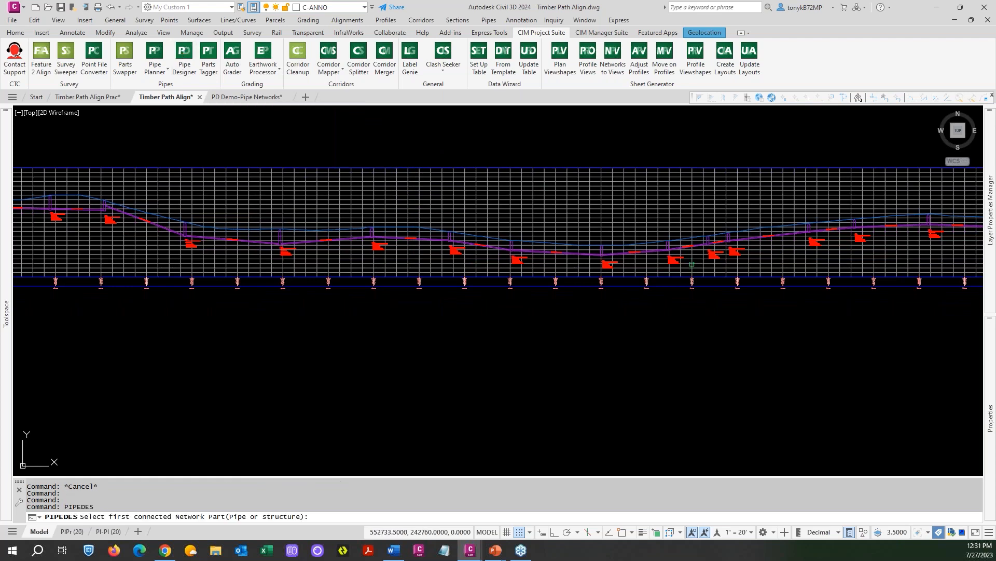
{"action": "scroll", "coordinate": [620, 266], "scroll_direction": "up", "scroll_amount": 3}
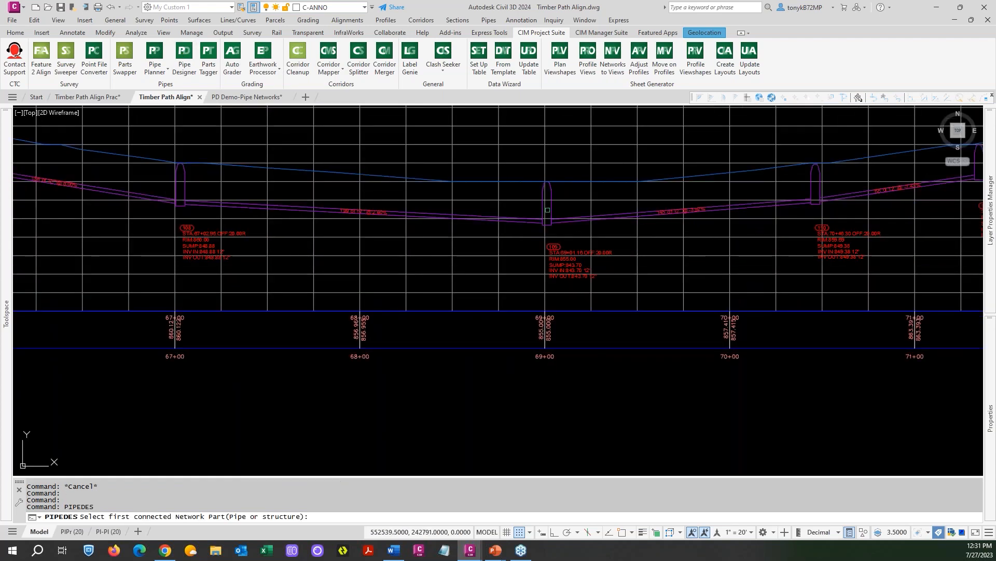
{"action": "left_click", "coordinate": [546, 206]}
{"action": "scroll", "coordinate": [549, 213], "scroll_direction": "down", "scroll_amount": 5}
{"action": "scroll", "coordinate": [553, 218], "scroll_direction": "down", "scroll_amount": 3}
{"action": "scroll", "coordinate": [465, 207], "scroll_direction": "up", "scroll_amount": 10}
{"action": "scroll", "coordinate": [434, 159], "scroll_direction": "down", "scroll_amount": 2}
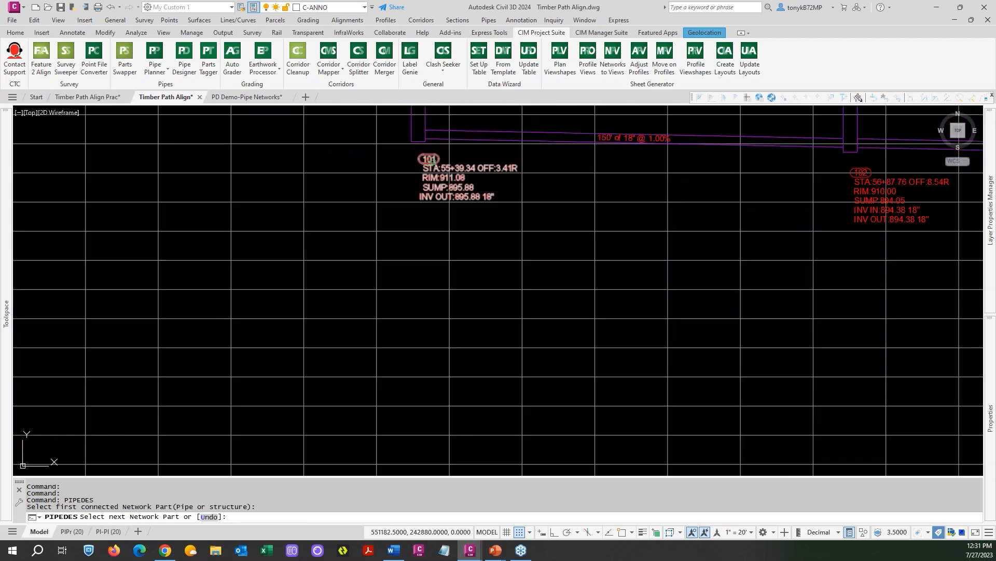
{"action": "left_click", "coordinate": [424, 121]}
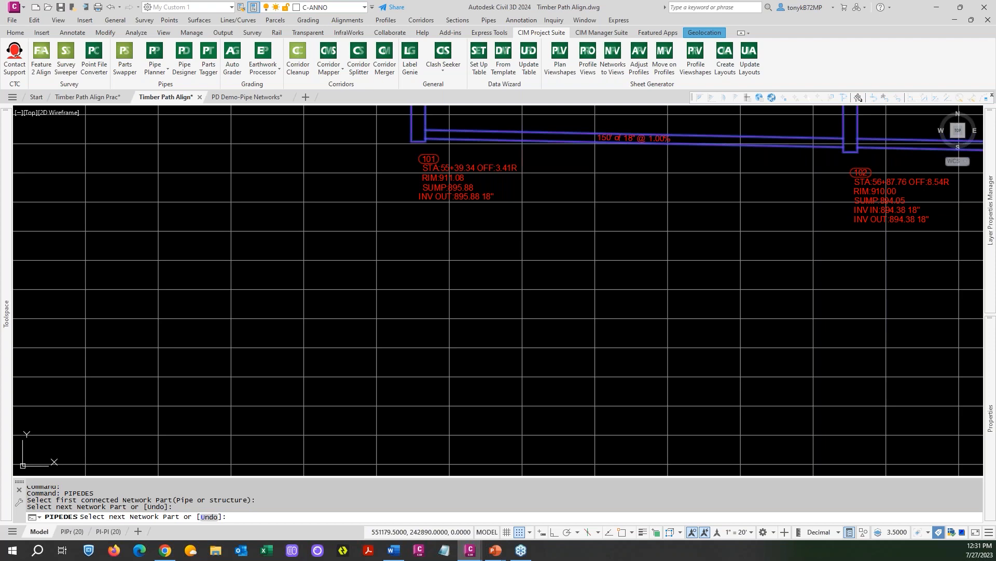
{"action": "key", "text": "Return"}
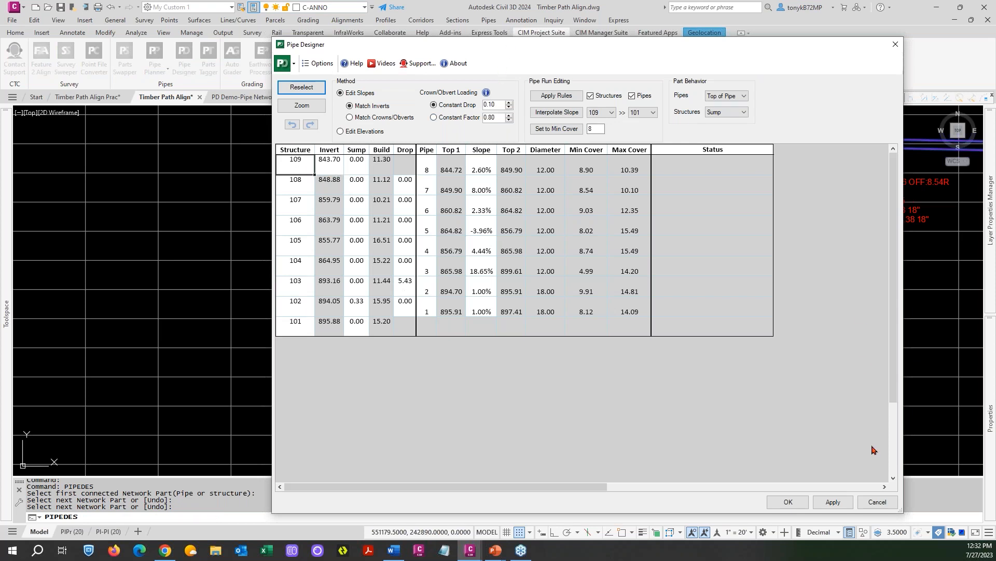
{"action": "left_click_drag", "start_coordinate": [886, 503], "coordinate": [866, 373]}
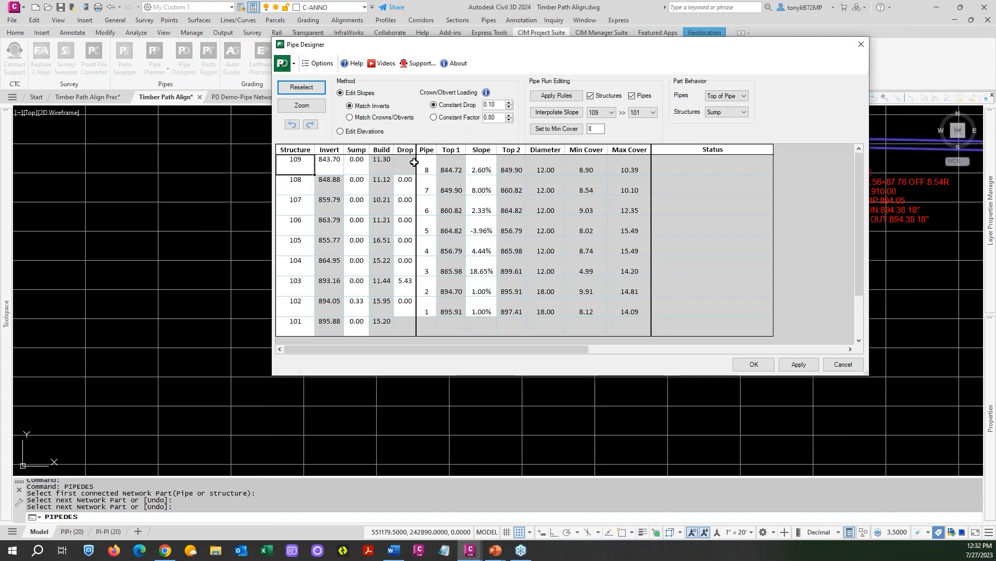
Review the zoom and rule options offered for structure 109 in the Pipe Designer table.
{"action": "right_click", "coordinate": [291, 148]}
{"action": "left_click", "coordinate": [285, 147]}
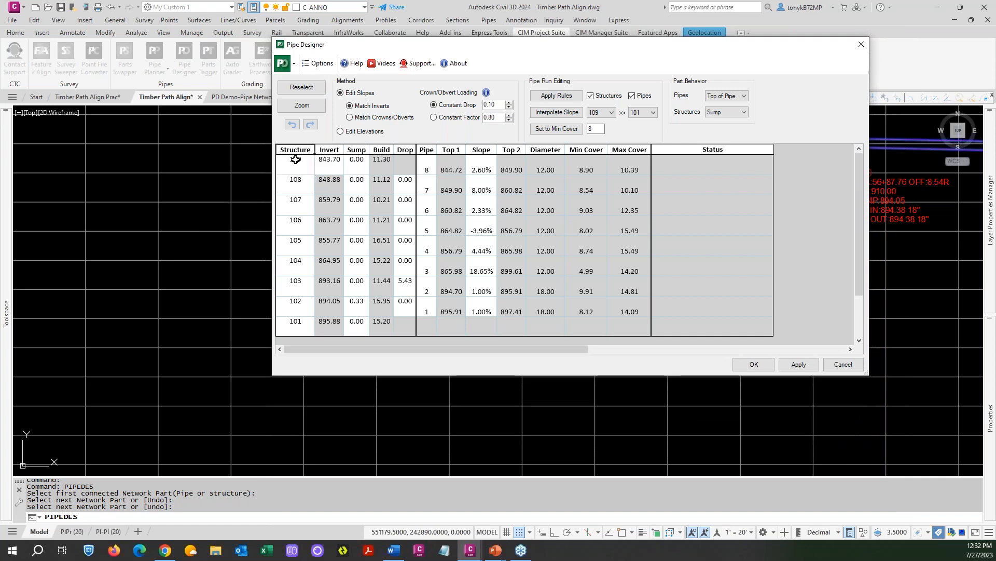
{"action": "left_click", "coordinate": [296, 160]}
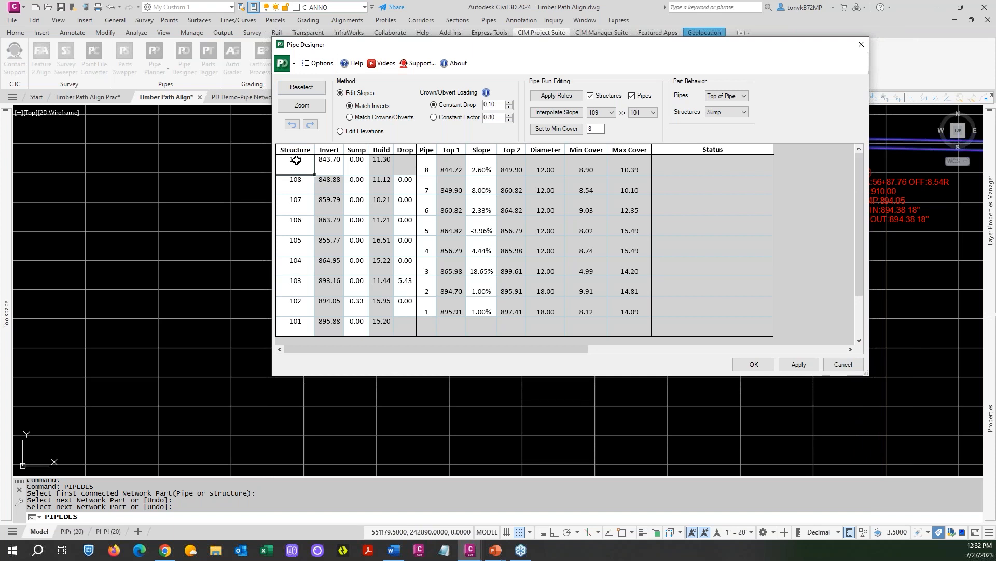
{"action": "right_click", "coordinate": [296, 160]}
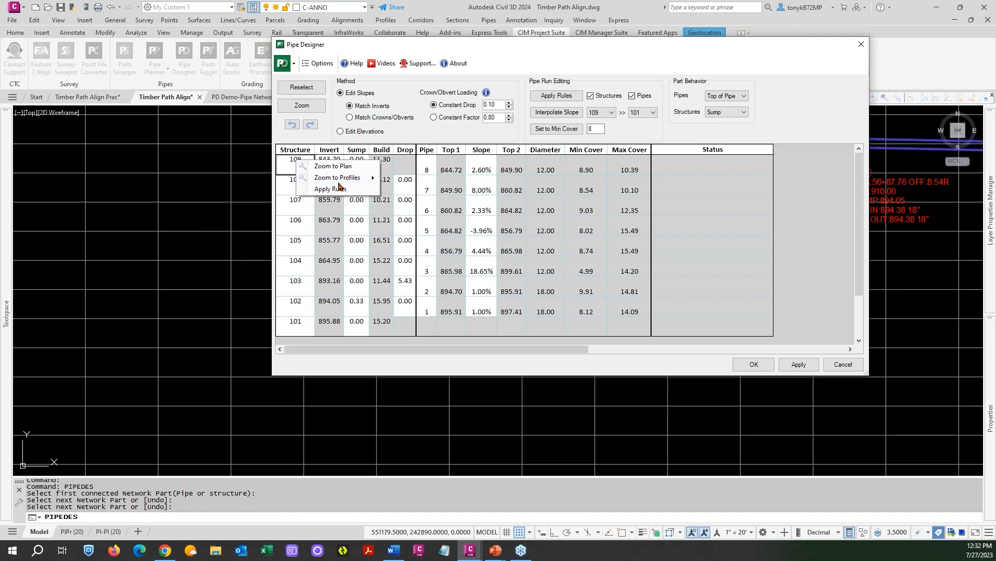
{"action": "left_click", "coordinate": [287, 169]}
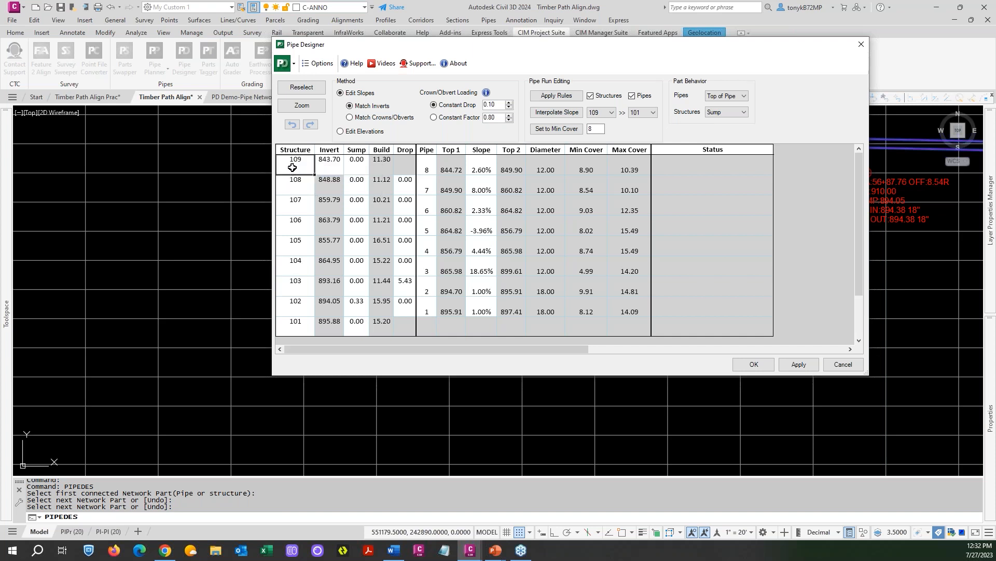
{"action": "right_click", "coordinate": [292, 167]}
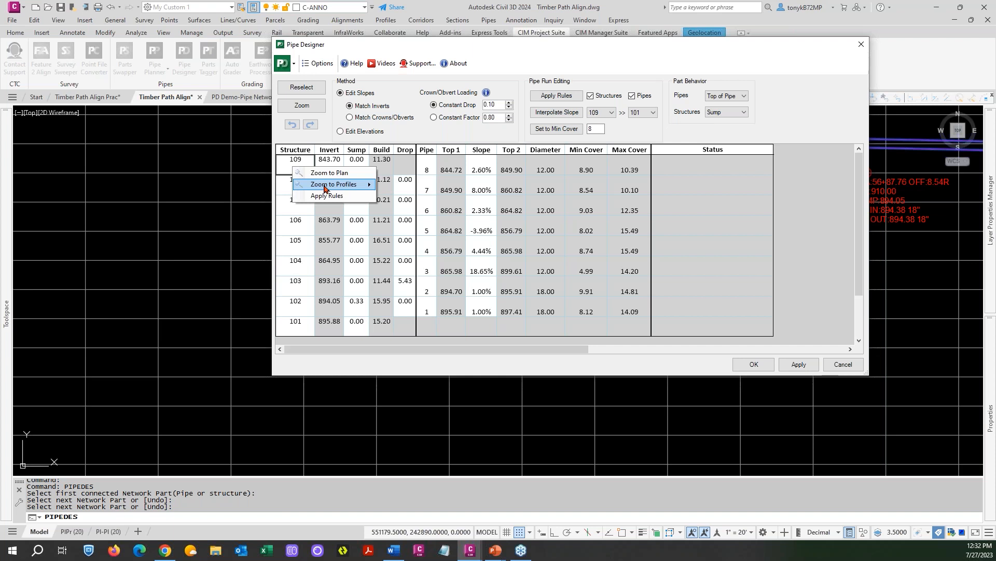
{"action": "left_click", "coordinate": [294, 211]}
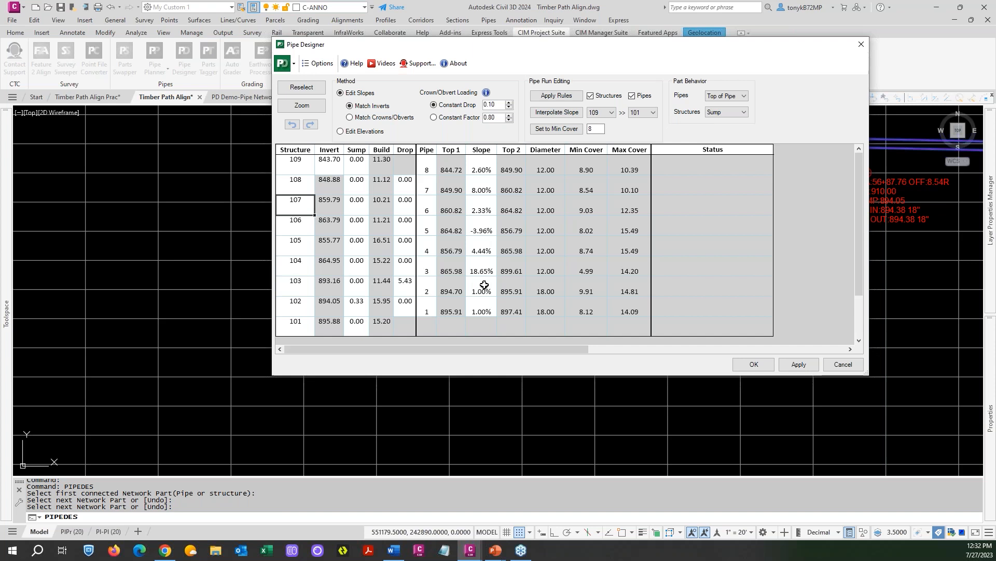
Set the drop at structure 103 to 0 and apply the change to the network.
{"action": "left_click", "coordinate": [408, 285]}
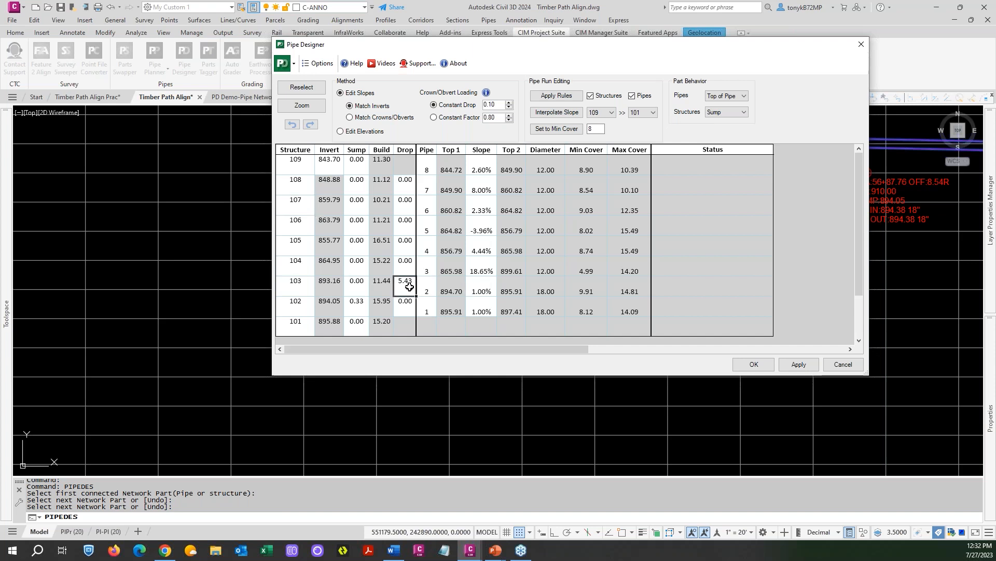
{"action": "type", "text": "0"}
{"action": "key", "text": "Return"}
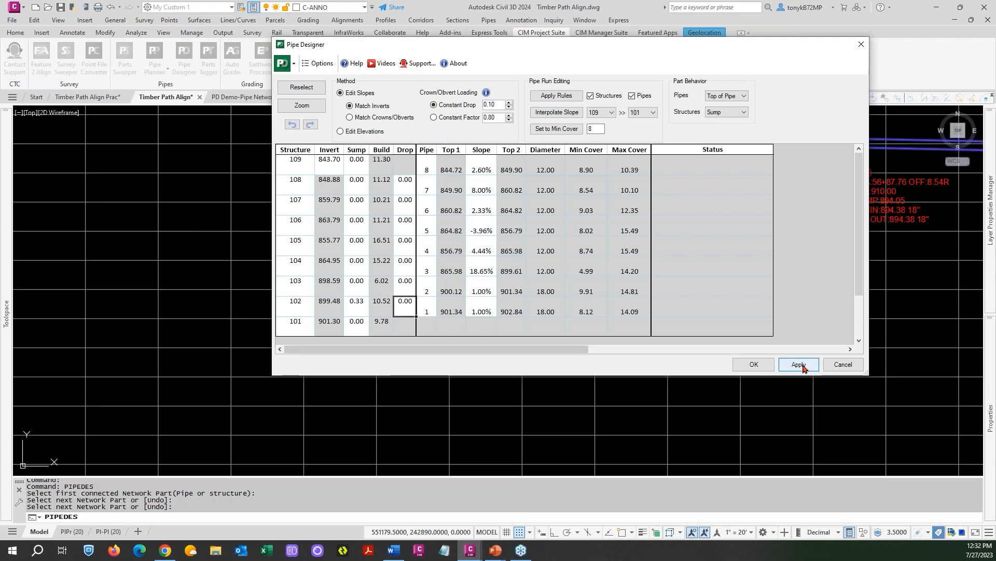
{"action": "left_click_drag", "start_coordinate": [660, 50], "coordinate": [472, 72]}
{"action": "left_click", "coordinate": [623, 393]}
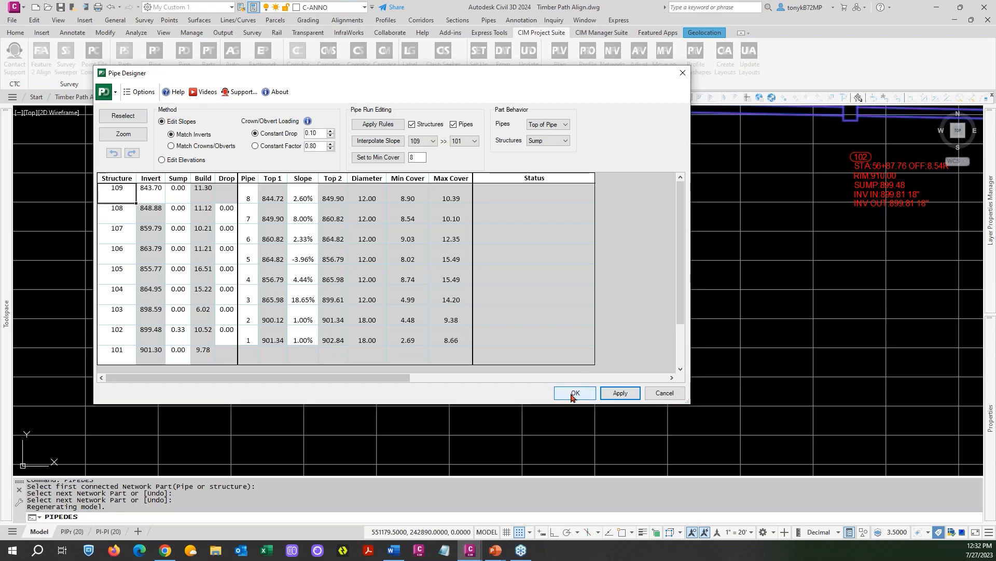
{"action": "left_click", "coordinate": [590, 389]}
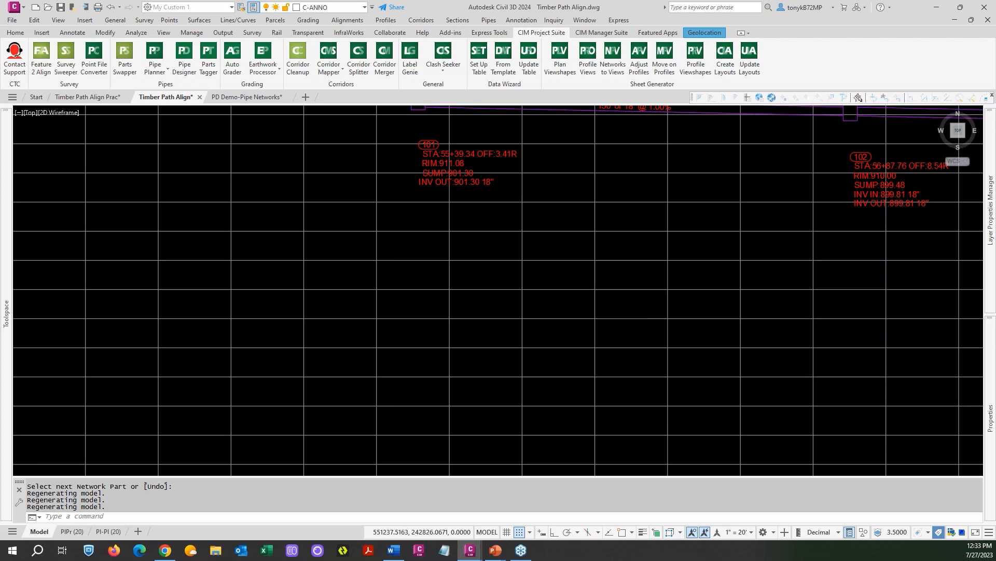
Examine the updated run and its labels in the full-length profile view, especially the pipe connections and inverts at structure 103.
{"action": "key", "text": "Escape"}
{"action": "scroll", "coordinate": [597, 301], "scroll_direction": "down", "scroll_amount": 4}
{"action": "left_click", "coordinate": [581, 304]}
{"action": "scroll", "coordinate": [702, 287], "scroll_direction": "up", "scroll_amount": 2}
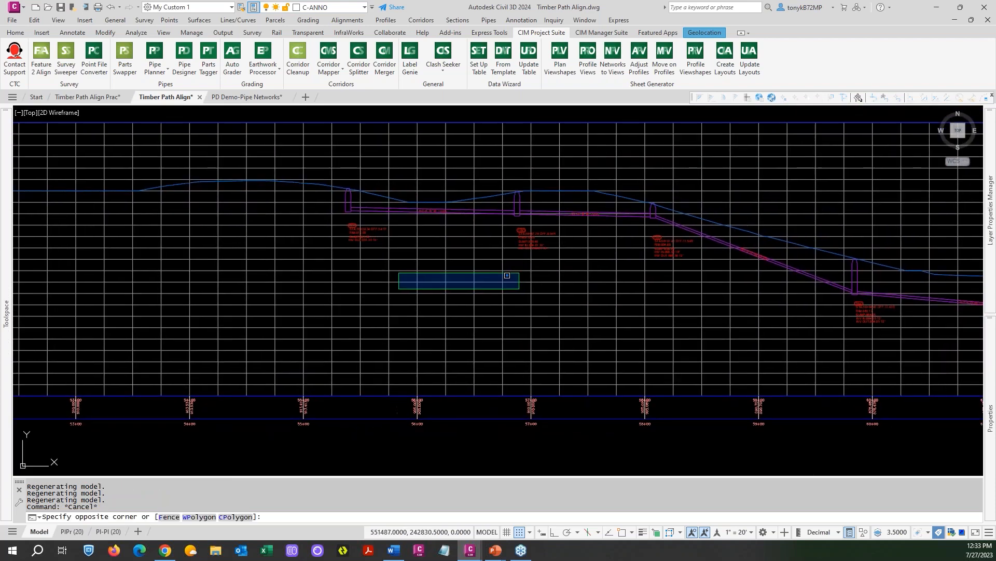
{"action": "key", "text": "Escape"}
{"action": "scroll", "coordinate": [640, 198], "scroll_direction": "up", "scroll_amount": 5}
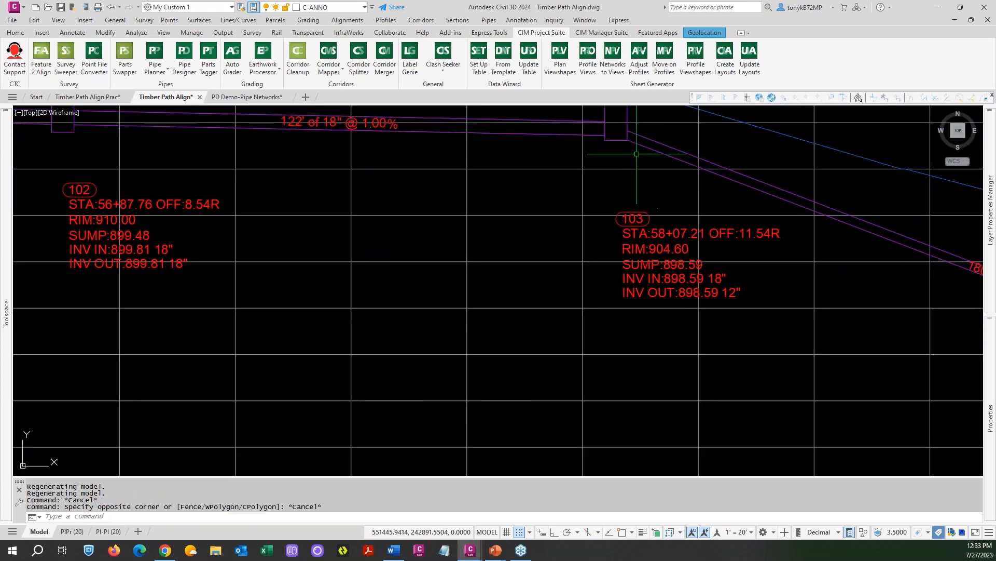
{"action": "scroll", "coordinate": [637, 179], "scroll_direction": "down", "scroll_amount": 4}
{"action": "middle_click_drag", "start_coordinate": [635, 175], "coordinate": [614, 170]}
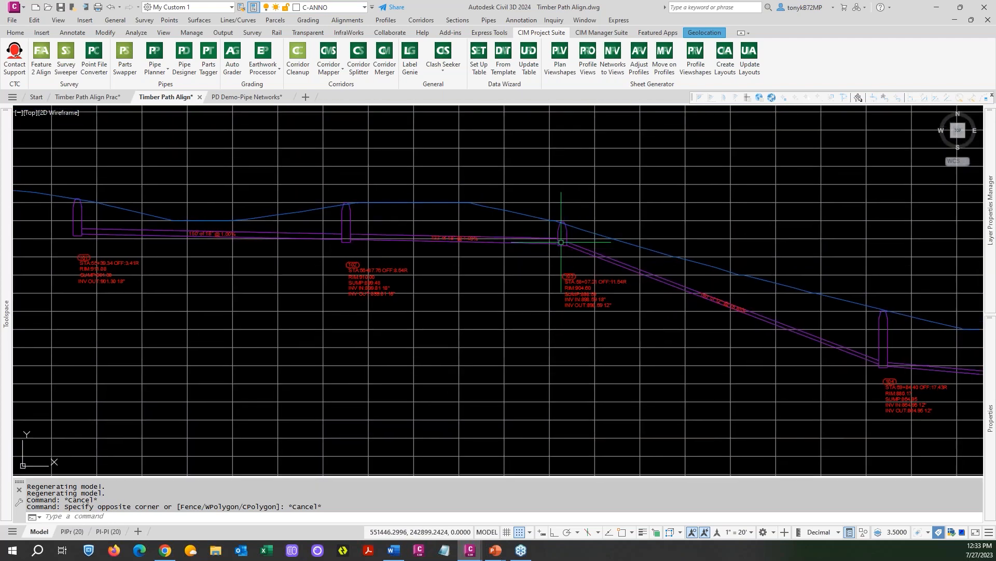
{"action": "scroll", "coordinate": [630, 120], "scroll_direction": "up", "scroll_amount": 5}
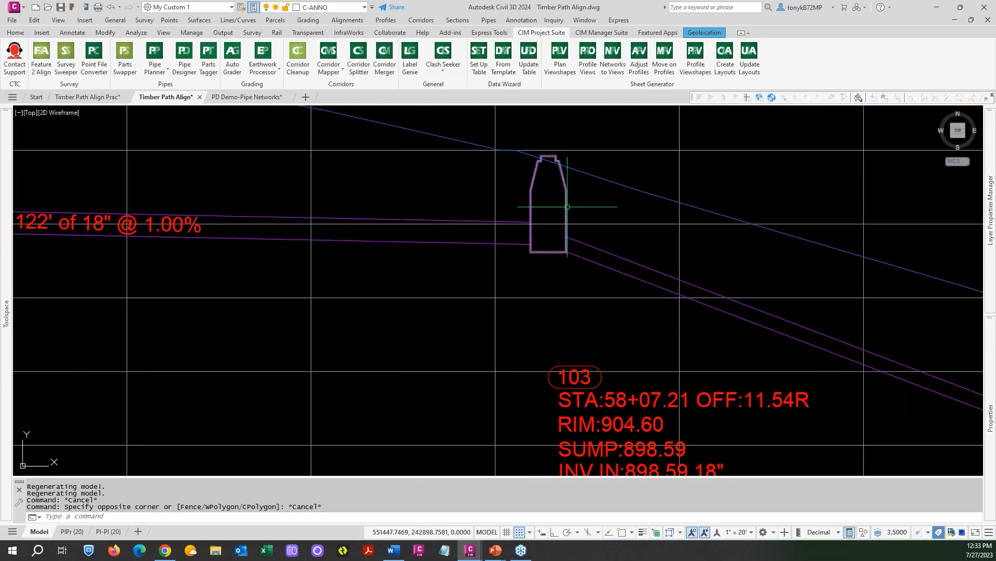
{"action": "scroll", "coordinate": [559, 243], "scroll_direction": "down", "scroll_amount": 5}
{"action": "scroll", "coordinate": [554, 251], "scroll_direction": "down", "scroll_amount": 1}
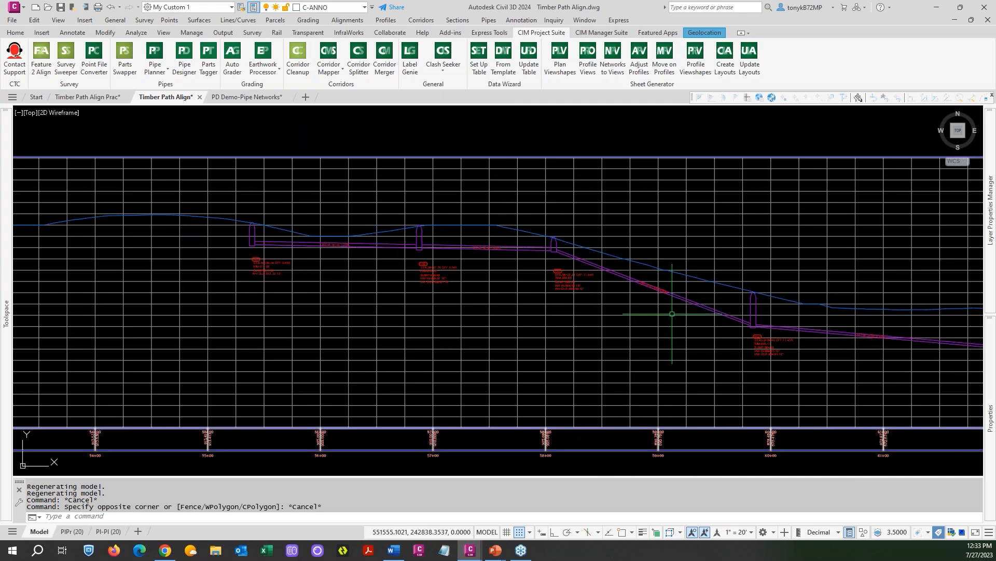
{"action": "middle_click_drag", "start_coordinate": [783, 350], "coordinate": [516, 270]}
{"action": "middle_click_drag", "start_coordinate": [628, 276], "coordinate": [454, 284]}
{"action": "scroll", "coordinate": [540, 281], "scroll_direction": "down", "scroll_amount": 2}
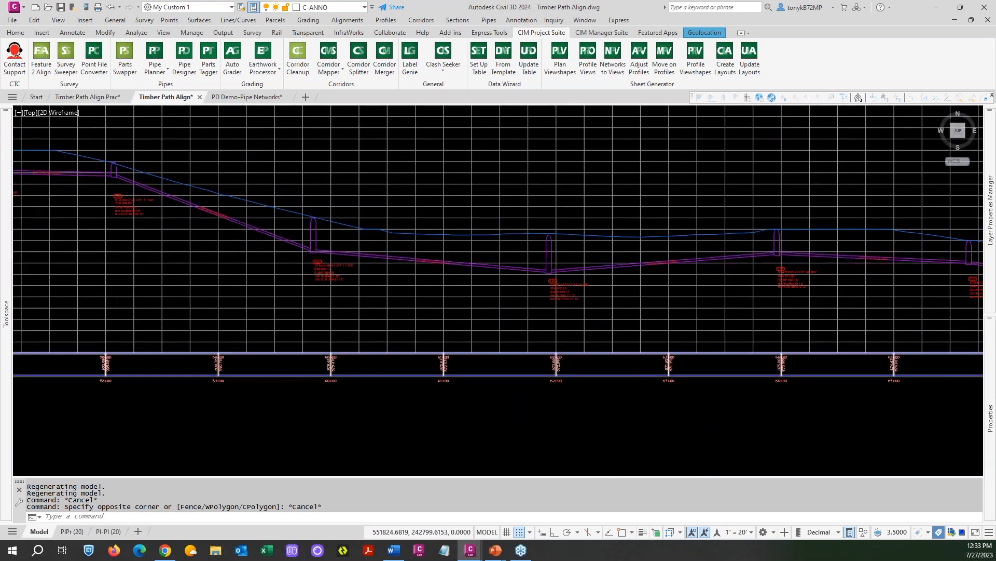
{"action": "scroll", "coordinate": [540, 278], "scroll_direction": "up", "scroll_amount": 3}
{"action": "scroll", "coordinate": [539, 280], "scroll_direction": "down", "scroll_amount": 5}
{"action": "middle_click_drag", "start_coordinate": [539, 280], "coordinate": [569, 276]}
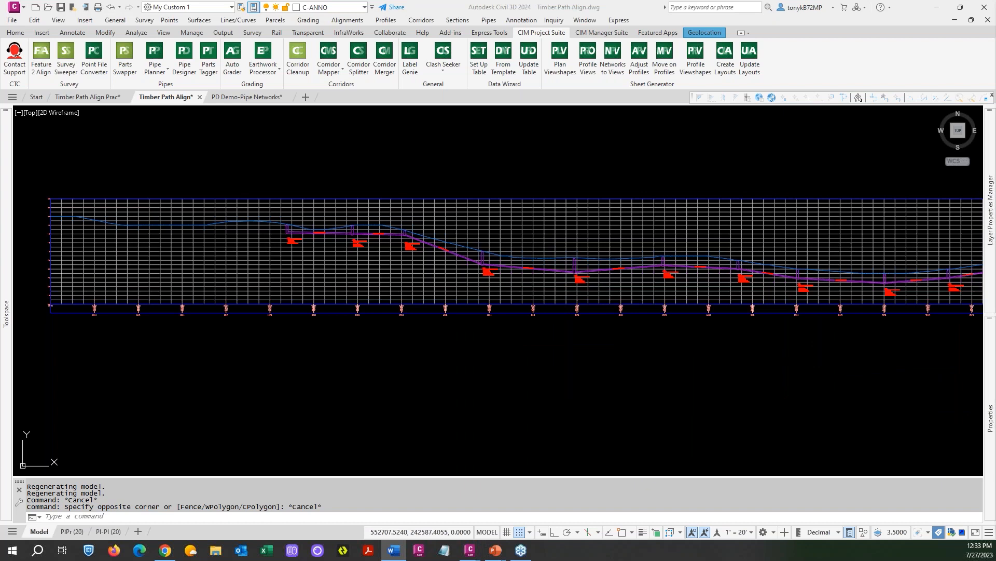
Switch to the PD Demo-Pipe Networks drawing and bring the storm laterals into view in plan.
{"action": "mouse_move", "coordinate": [249, 102]}
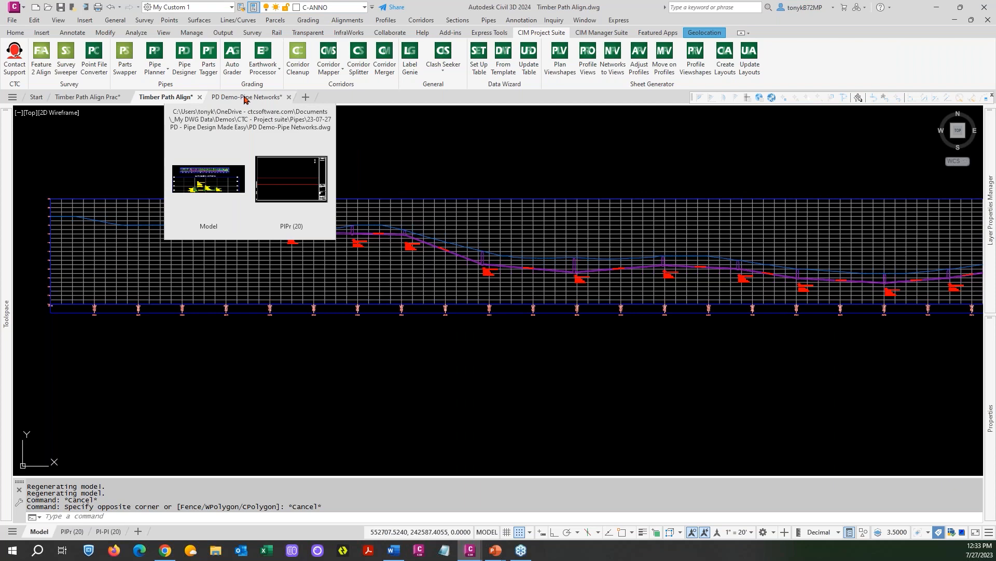
{"action": "left_click", "coordinate": [244, 97]}
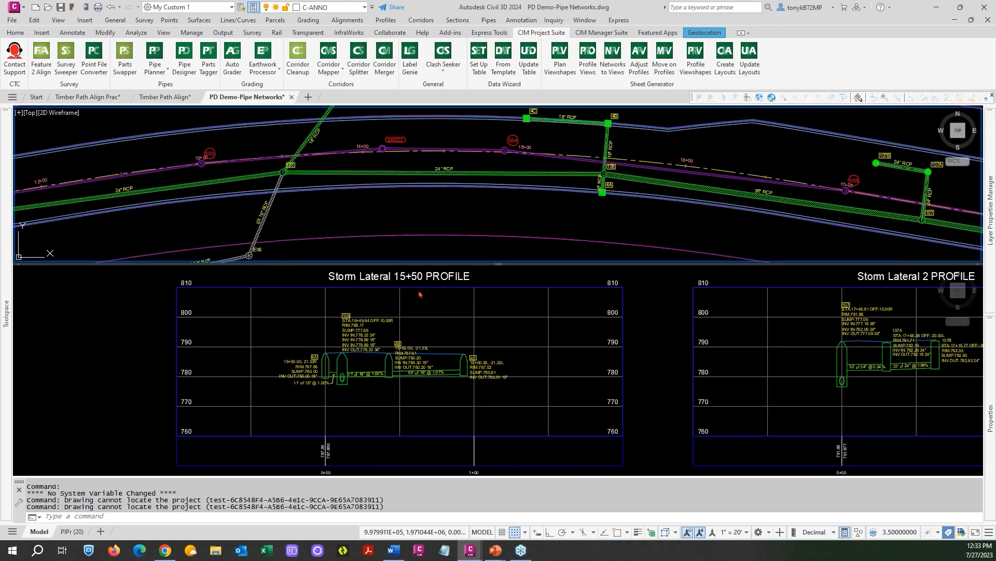
{"action": "left_click", "coordinate": [415, 323]}
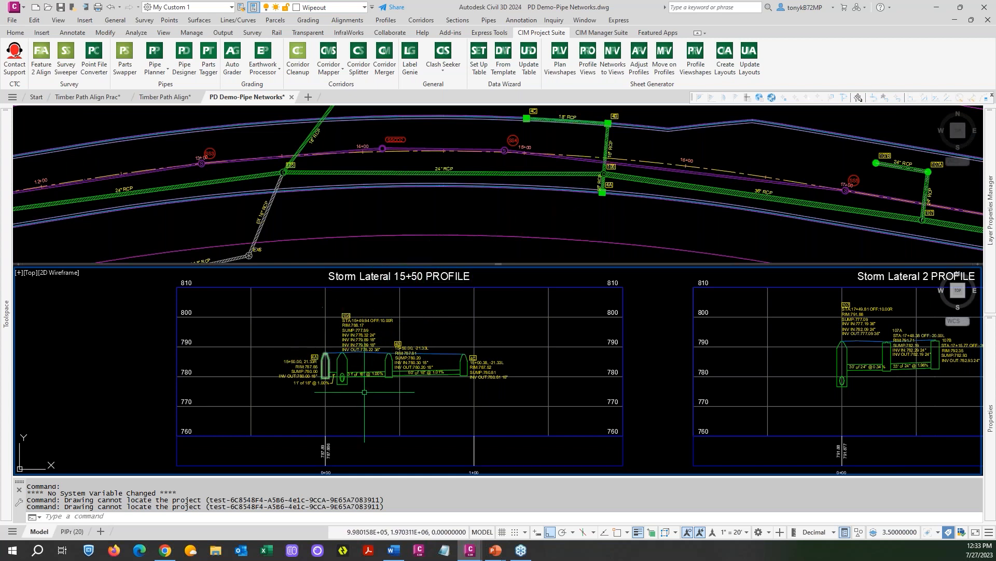
{"action": "left_click", "coordinate": [556, 223]}
{"action": "mouse_move", "coordinate": [553, 224]}
{"action": "middle_mouse_down"}
{"action": "mouse_move", "coordinate": [543, 217]}
{"action": "mouse_move", "coordinate": [420, 249]}
{"action": "mouse_move", "coordinate": [388, 222]}
{"action": "middle_mouse_up"}
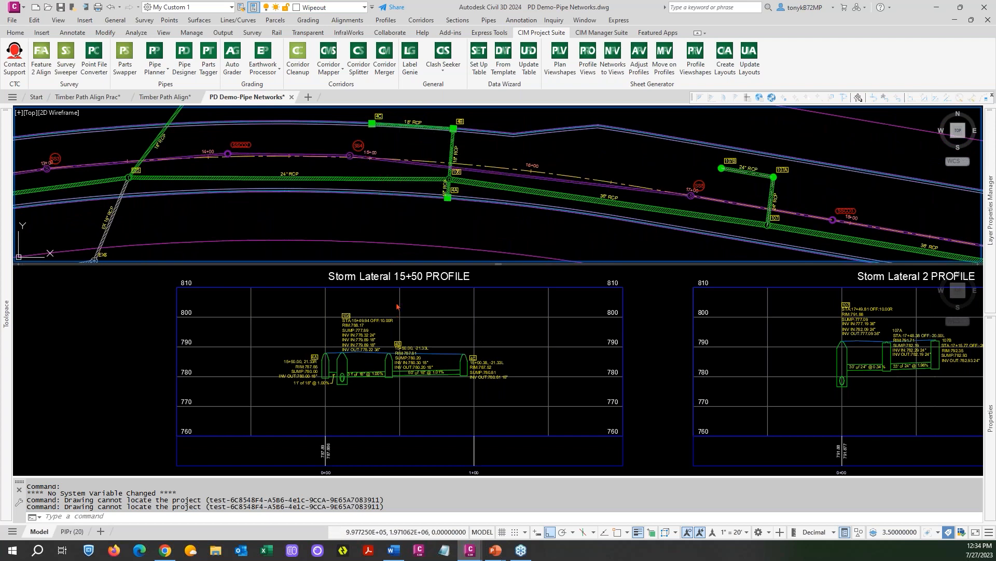
Load the run between structures 4A and 4B of the Storm Lateral 15+50 profile into Pipe Designer, keeping its profile labels in view.
{"action": "left_click", "coordinate": [419, 333]}
{"action": "middle_click_drag", "start_coordinate": [420, 336], "coordinate": [467, 330]}
{"action": "scroll", "coordinate": [407, 344], "scroll_direction": "up", "scroll_amount": 4}
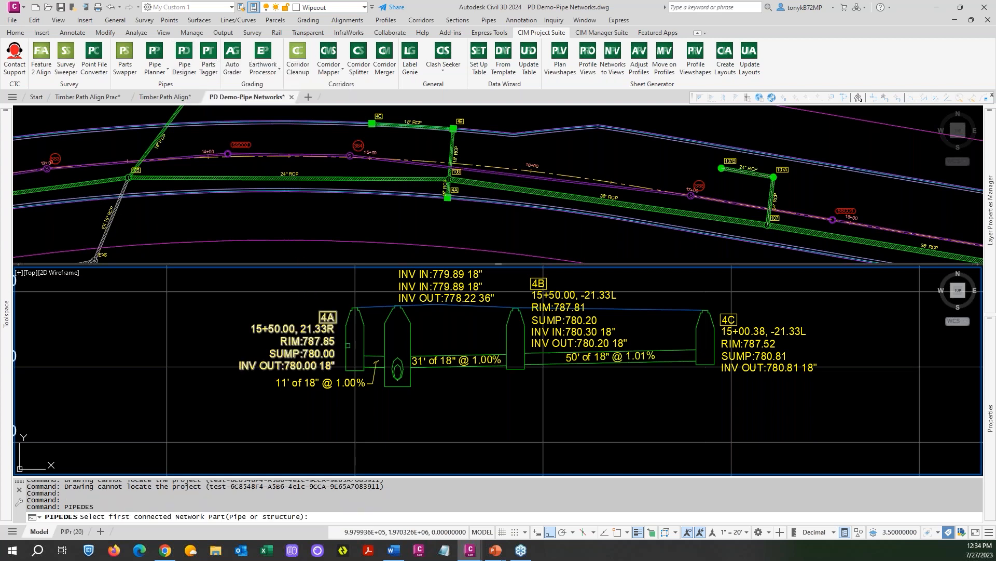
{"action": "left_click", "coordinate": [361, 342]}
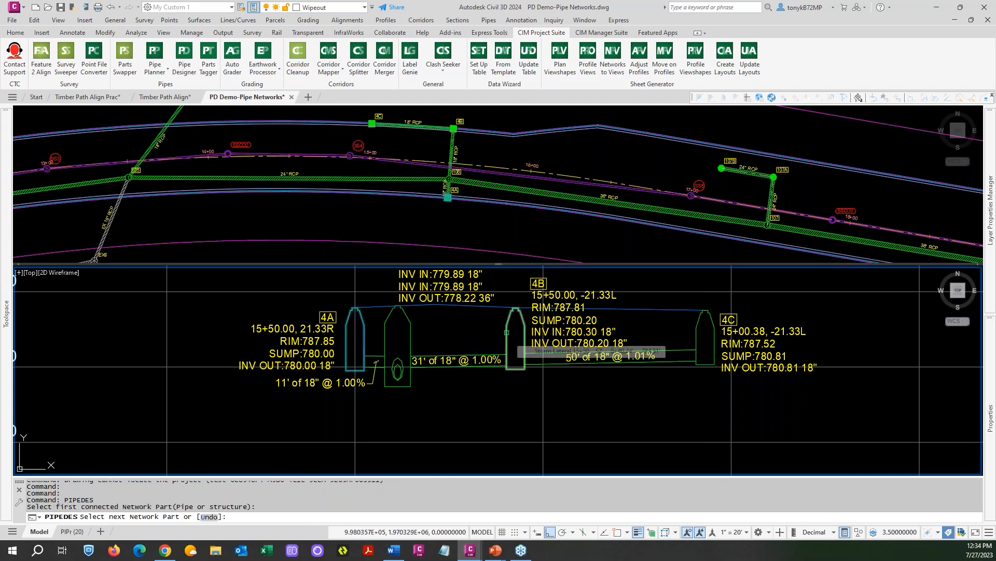
{"action": "left_click", "coordinate": [507, 332]}
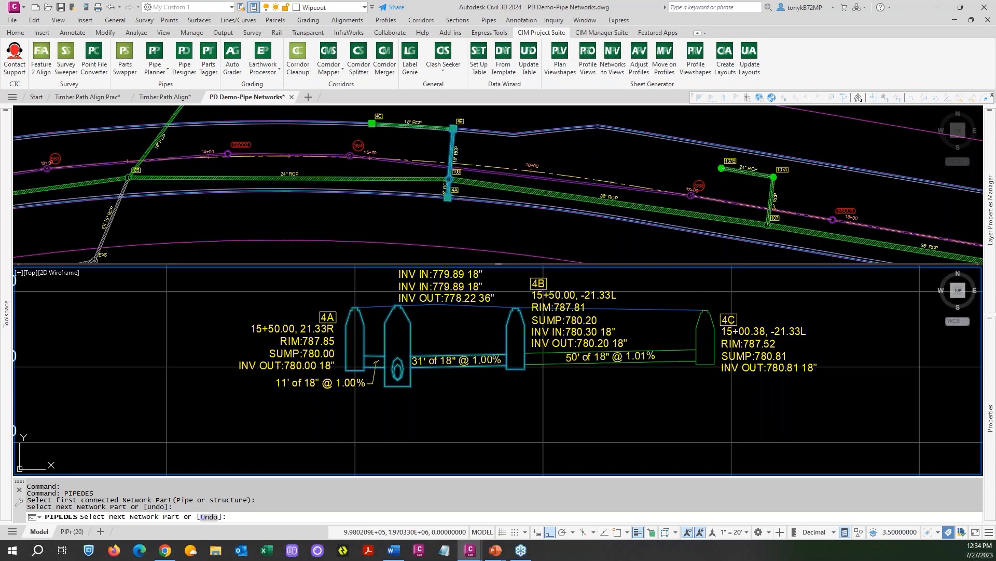
{"action": "key", "text": "Return"}
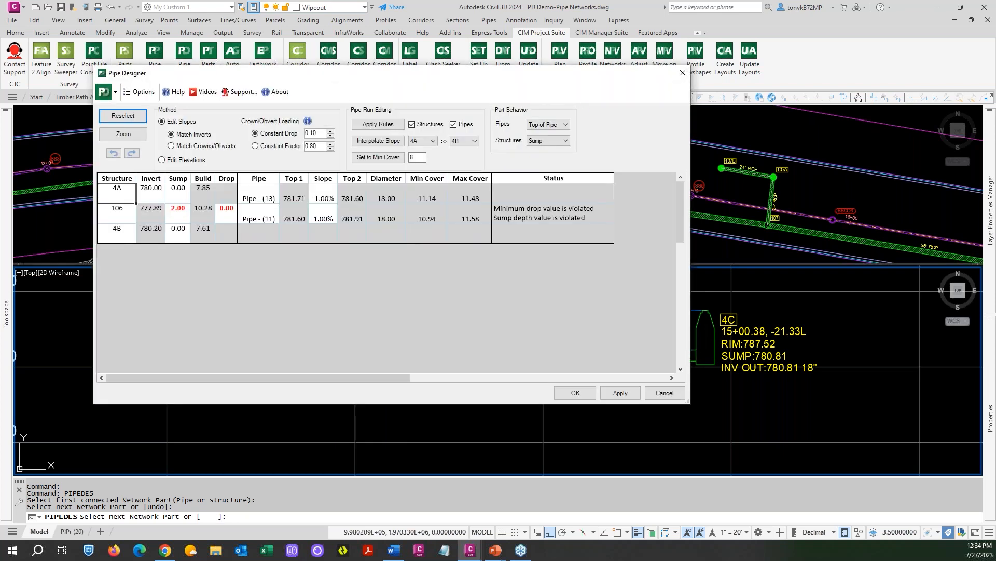
{"action": "mouse_move", "coordinate": [453, 72]}
{"action": "left_mouse_down"}
{"action": "mouse_move", "coordinate": [506, 162]}
{"action": "mouse_move", "coordinate": [562, 314]}
{"action": "mouse_move", "coordinate": [558, 299]}
{"action": "left_mouse_up"}
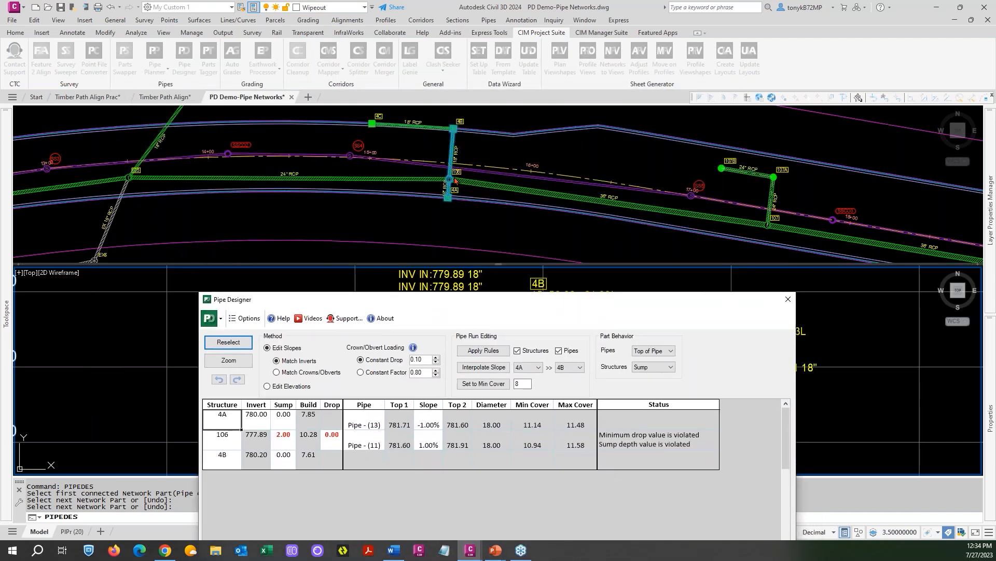
{"action": "left_click_drag", "start_coordinate": [476, 303], "coordinate": [562, 98]}
{"action": "left_click_drag", "start_coordinate": [875, 420], "coordinate": [814, 319]}
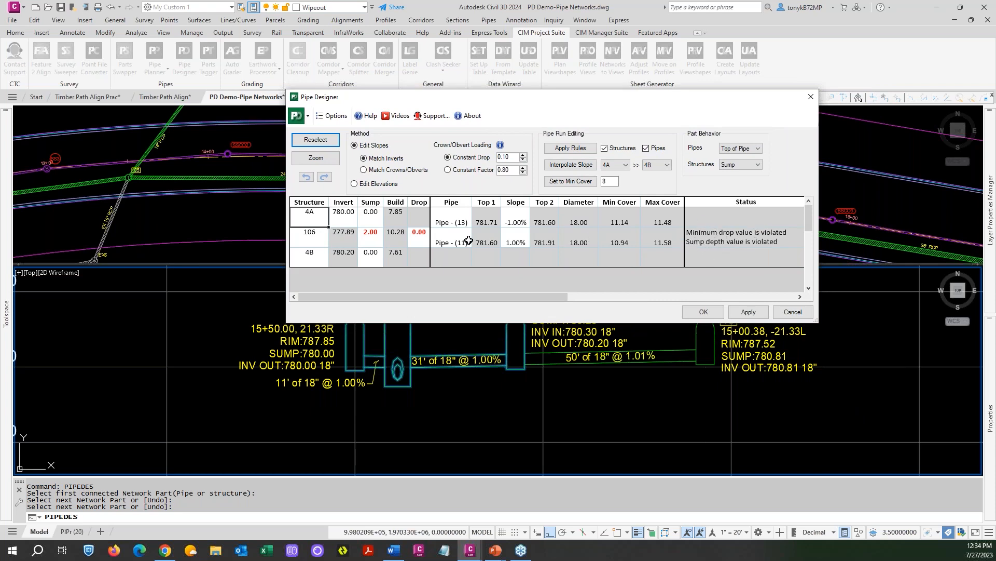
Review the Pipe Designer options for cover checking and displayed columns, and move the dialog clear of the profile labels.
{"action": "left_click", "coordinate": [332, 116]}
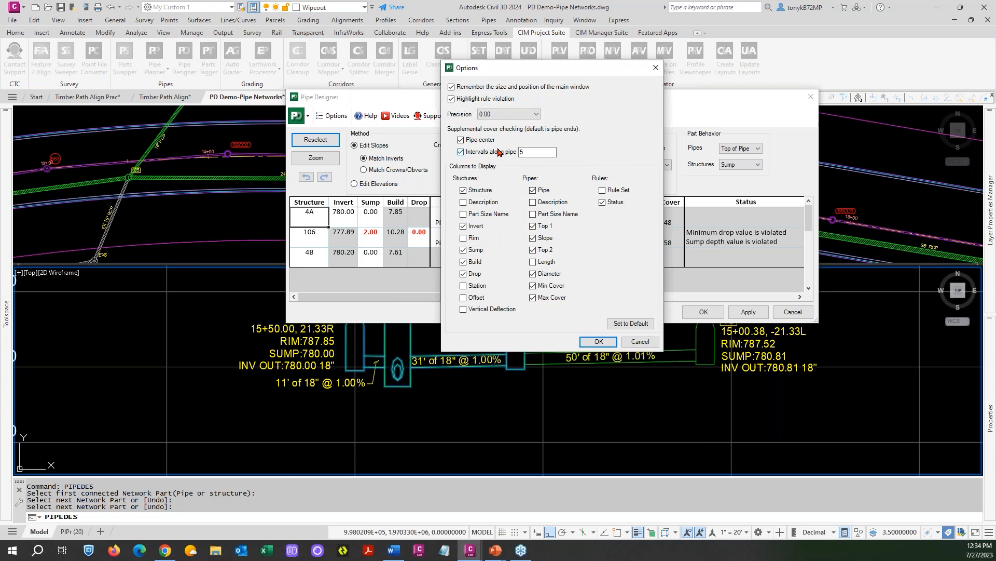
{"action": "left_click", "coordinate": [640, 340]}
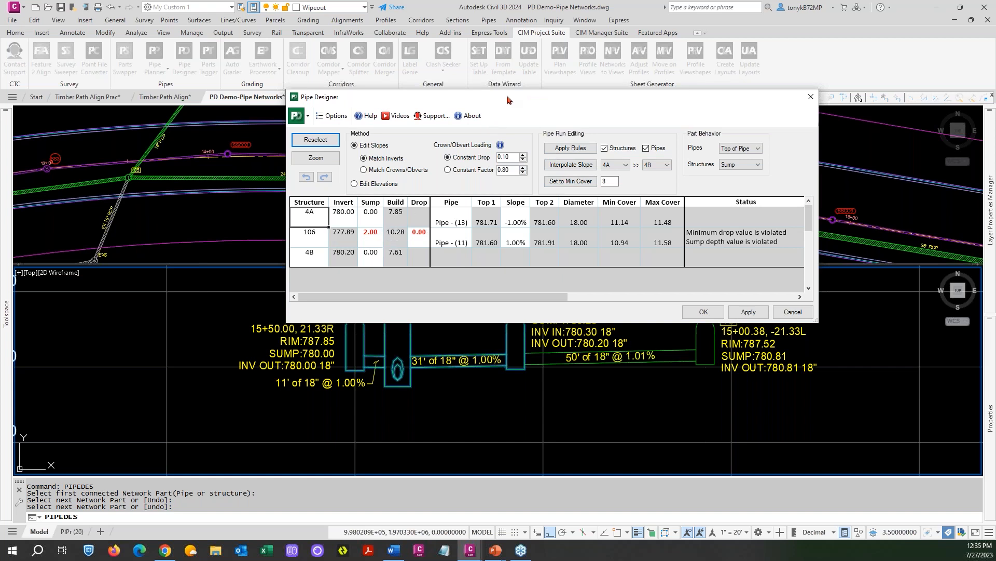
{"action": "left_click_drag", "start_coordinate": [485, 102], "coordinate": [593, 57]}
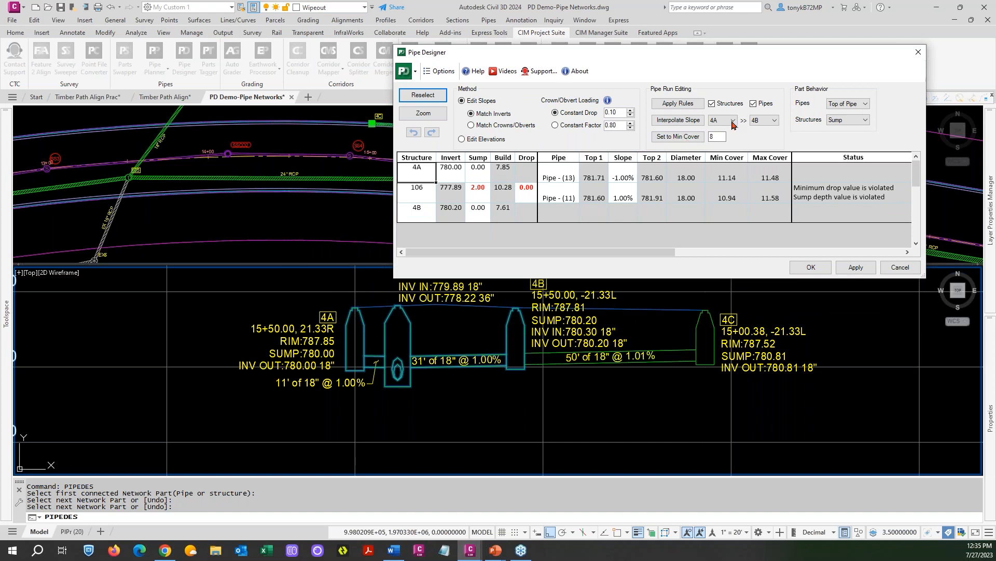
Lock the invert of structure 106, interpolate the slope from 4A to 4B, and apply it to the network.
{"action": "left_click", "coordinate": [683, 120]}
{"action": "left_click", "coordinate": [680, 121]}
{"action": "left_click", "coordinate": [424, 192]}
{"action": "right_click", "coordinate": [424, 192]}
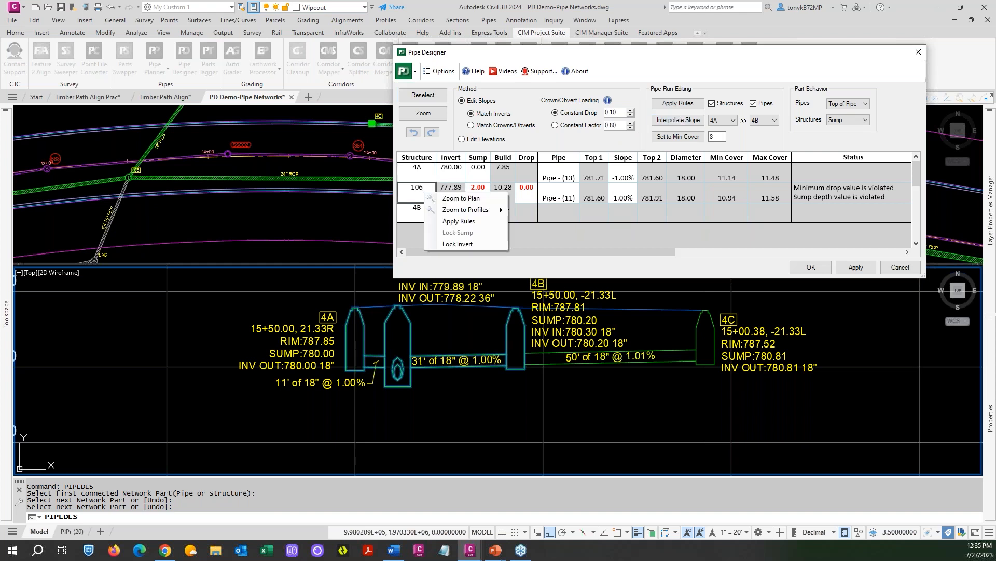
{"action": "left_click", "coordinate": [445, 244]}
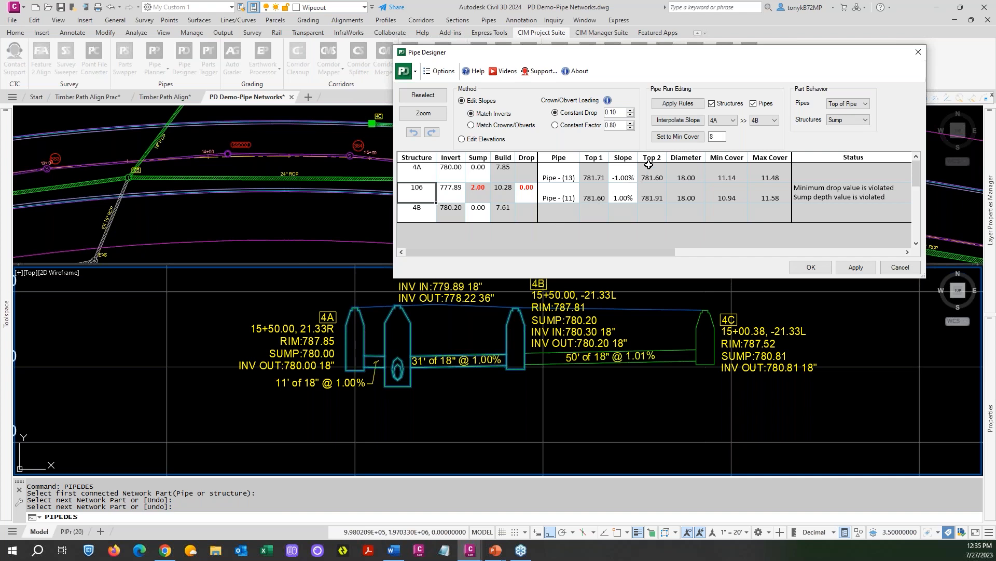
{"action": "left_click", "coordinate": [685, 123]}
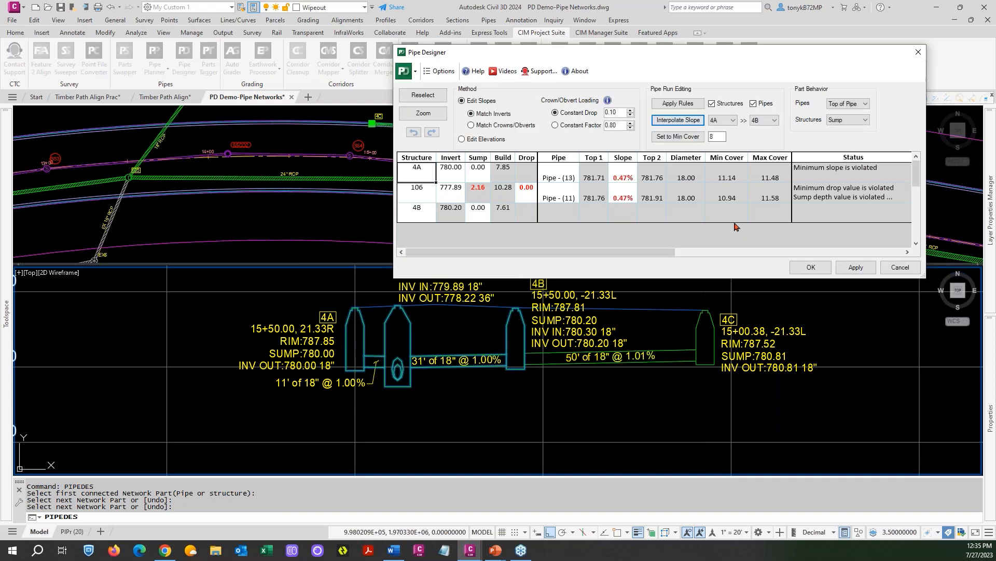
{"action": "left_click", "coordinate": [847, 267]}
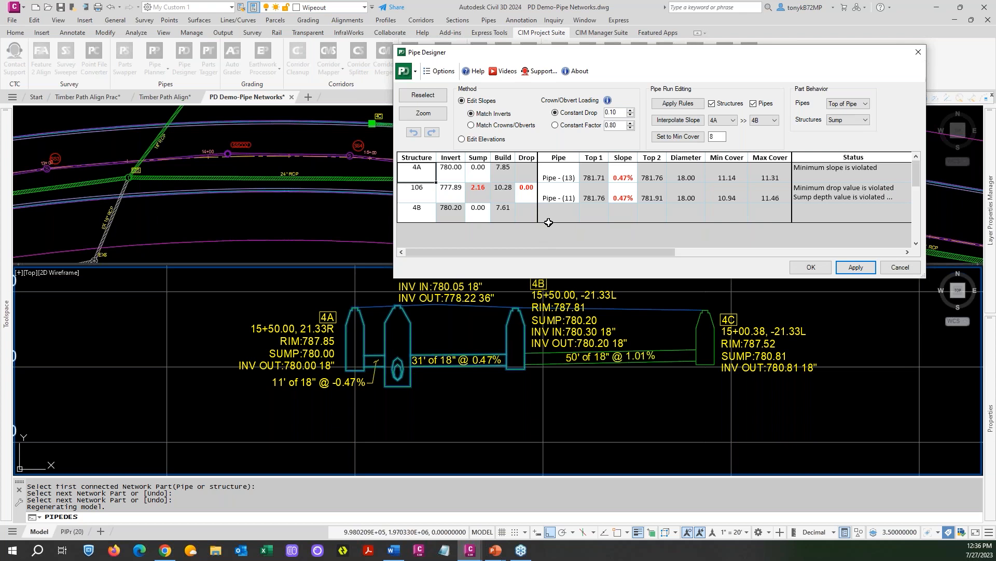
Check the lock options of structure 106, then repeat the slope interpolation between 4A and 4B and apply it again.
{"action": "left_click", "coordinate": [419, 196]}
{"action": "right_click", "coordinate": [420, 196]}
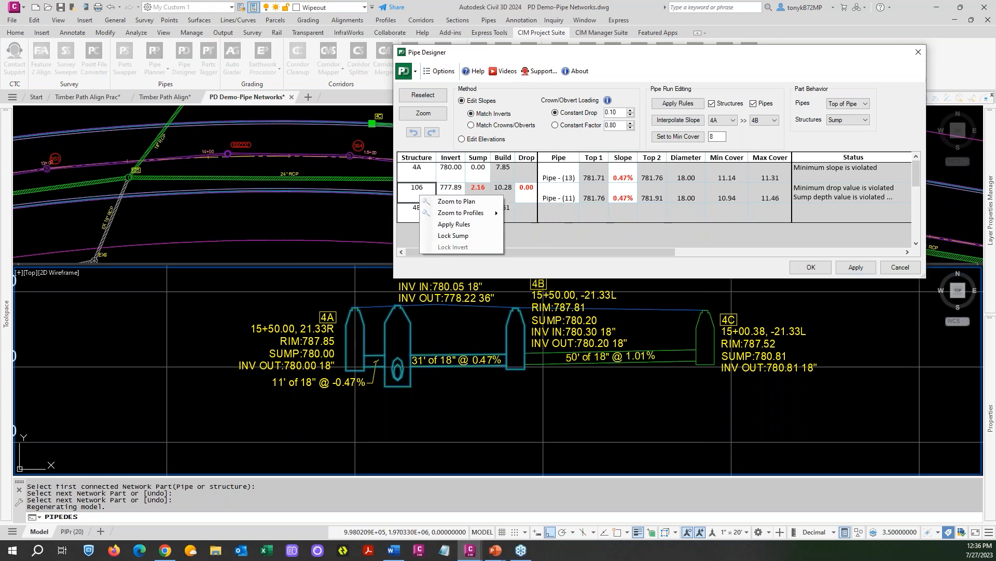
{"action": "left_click", "coordinate": [545, 238]}
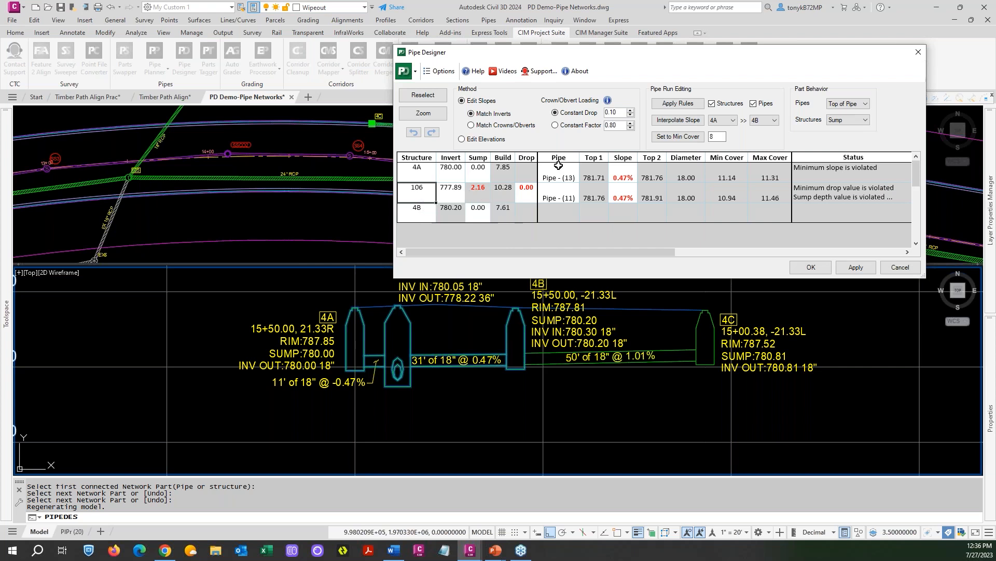
{"action": "left_click", "coordinate": [677, 120]}
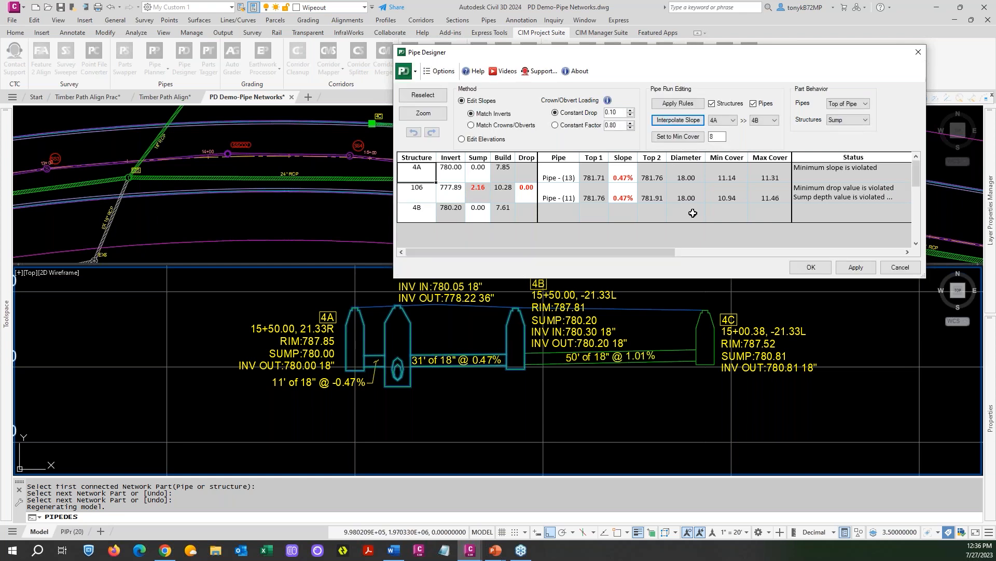
{"action": "left_click", "coordinate": [853, 269]}
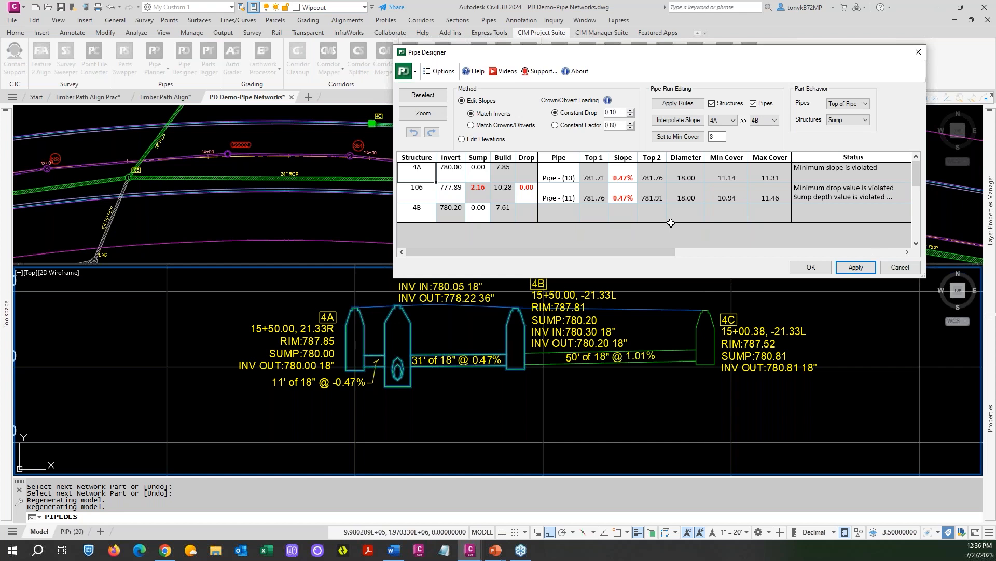
Apply the design rules to structure 106 only, and commit the change to the network.
{"action": "left_click", "coordinate": [417, 191]}
{"action": "right_click", "coordinate": [428, 192]}
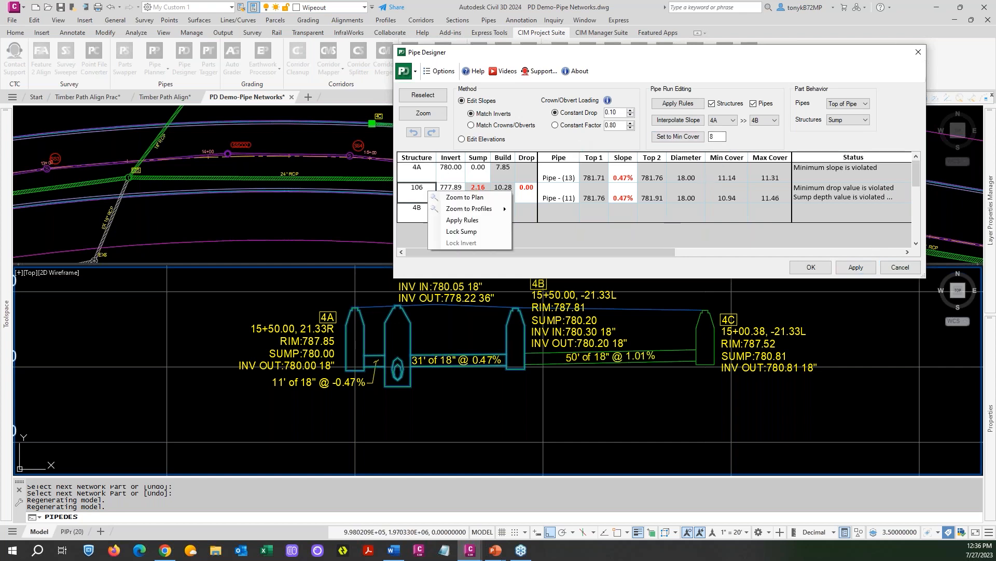
{"action": "left_click", "coordinate": [460, 220]}
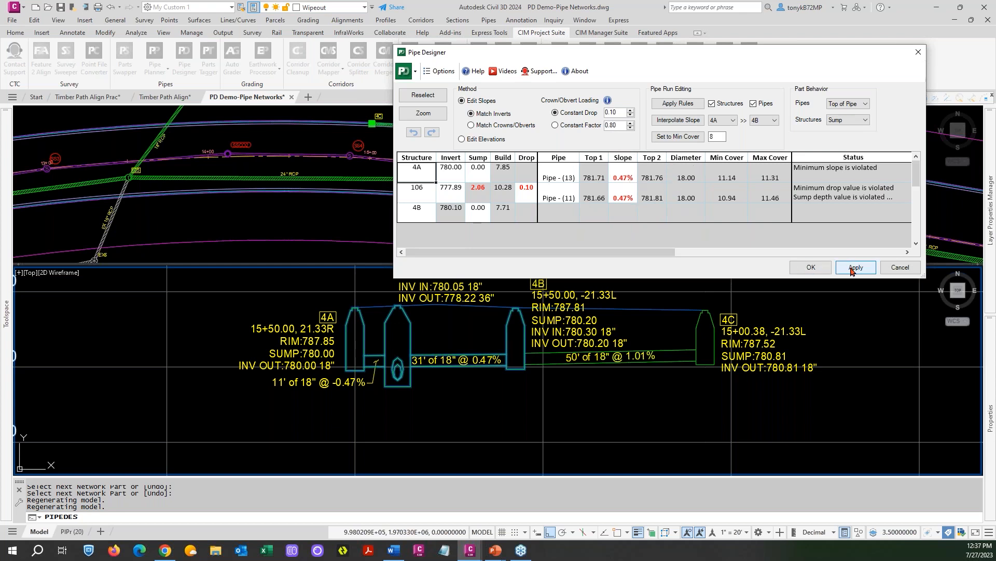
{"action": "left_click", "coordinate": [807, 270]}
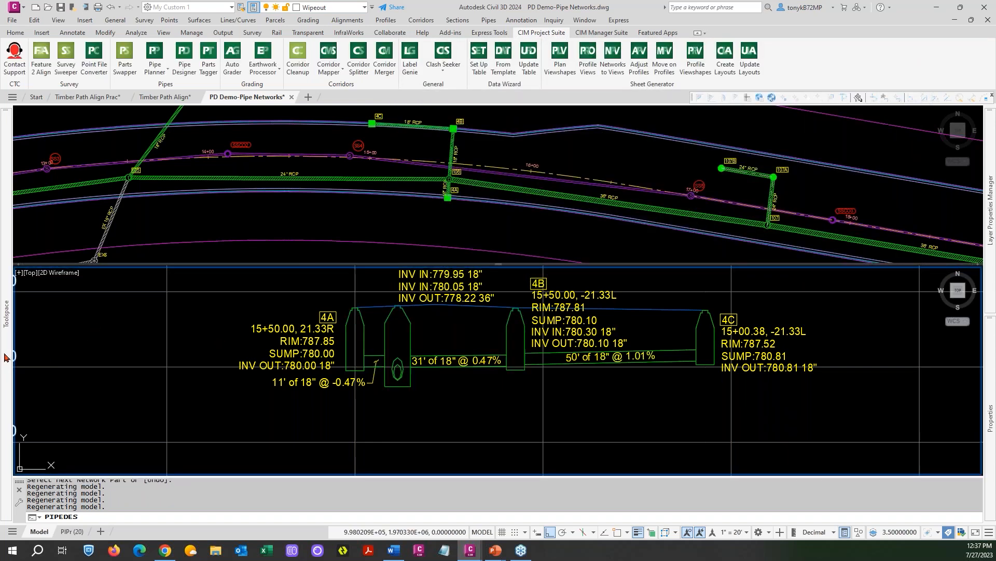
Examine the Cover And Slope limits in the 18 in rcp pipe rule set of the drawing settings.
{"action": "mouse_move", "coordinate": [6, 357]}
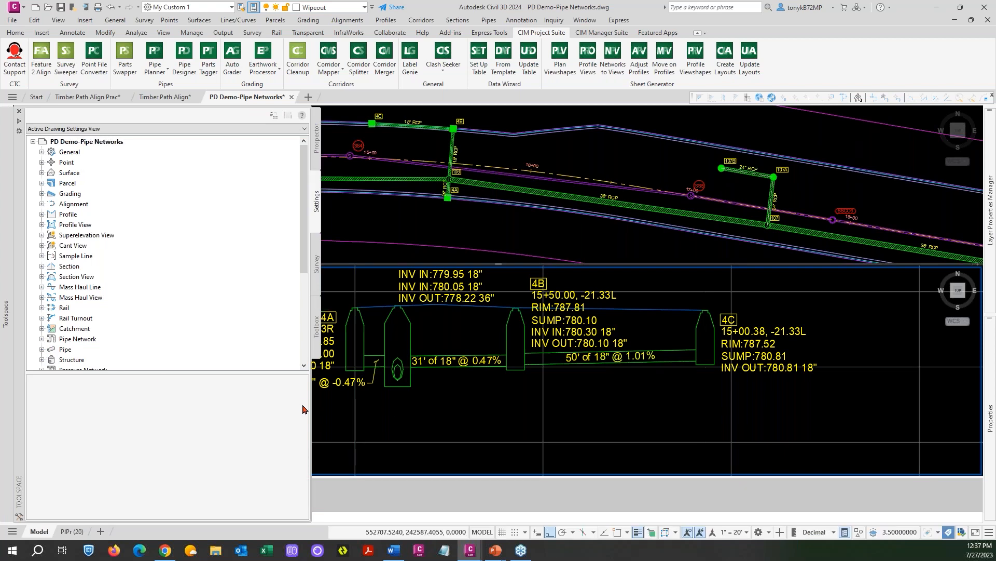
{"action": "left_click", "coordinate": [42, 349]}
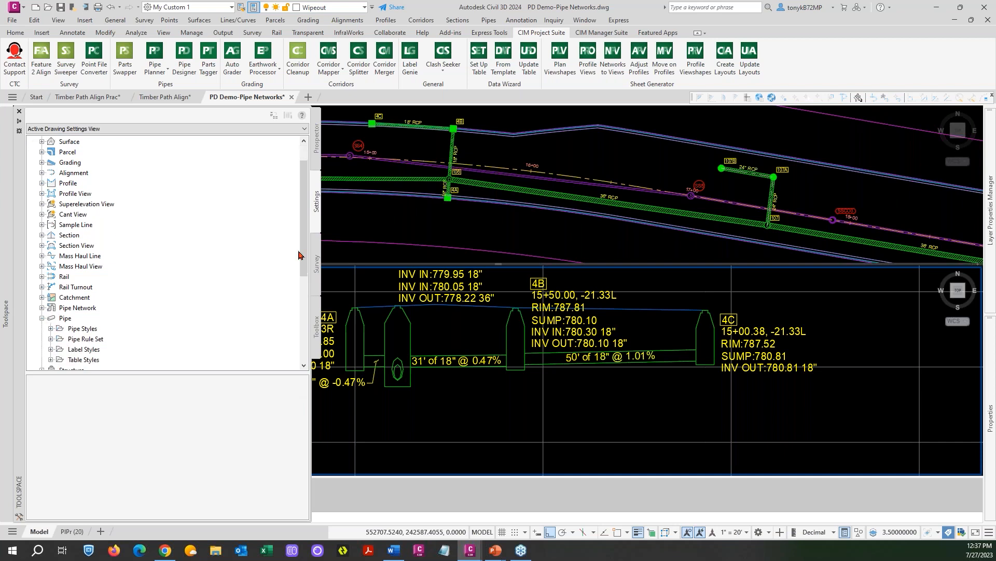
{"action": "scroll", "coordinate": [302, 259], "scroll_direction": "down", "scroll_amount": 1}
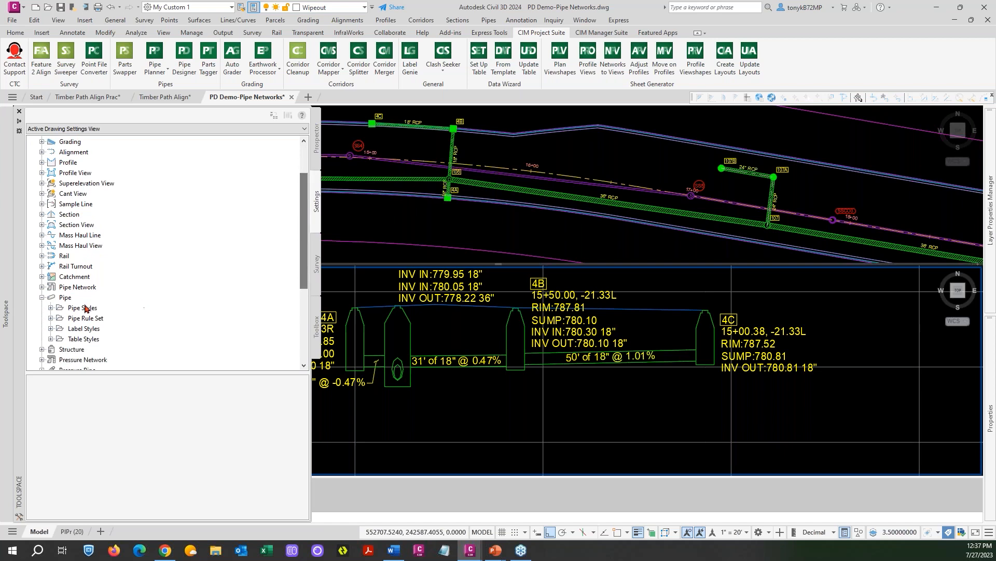
{"action": "left_click", "coordinate": [50, 317]}
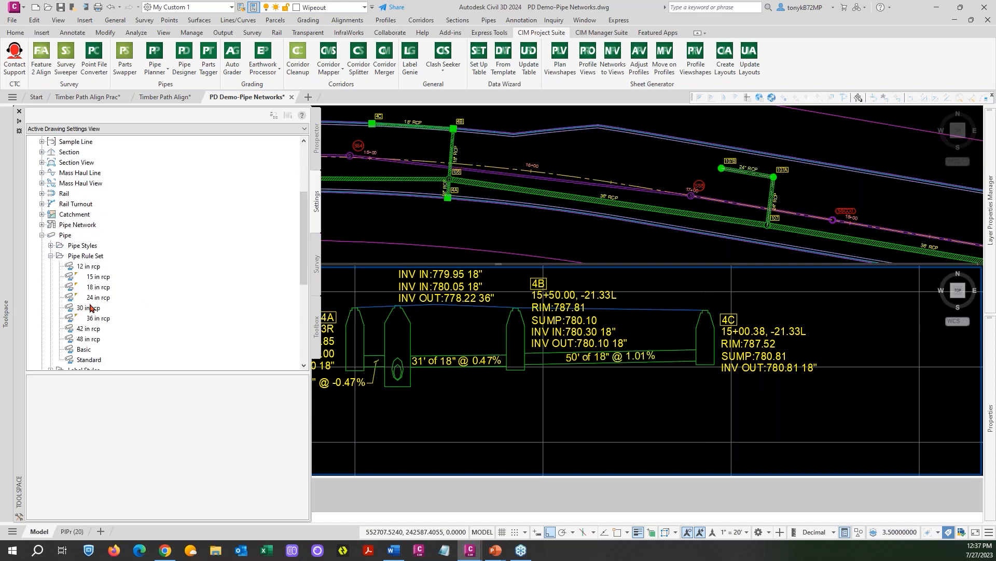
{"action": "left_click", "coordinate": [103, 289]}
{"action": "right_click", "coordinate": [103, 289]}
{"action": "left_click", "coordinate": [156, 296]}
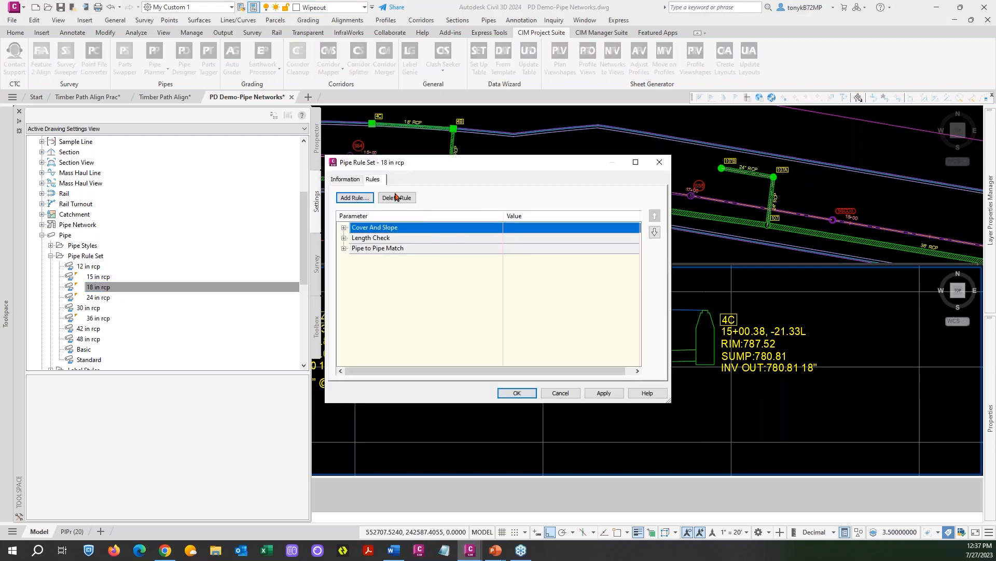
{"action": "left_click", "coordinate": [344, 227]}
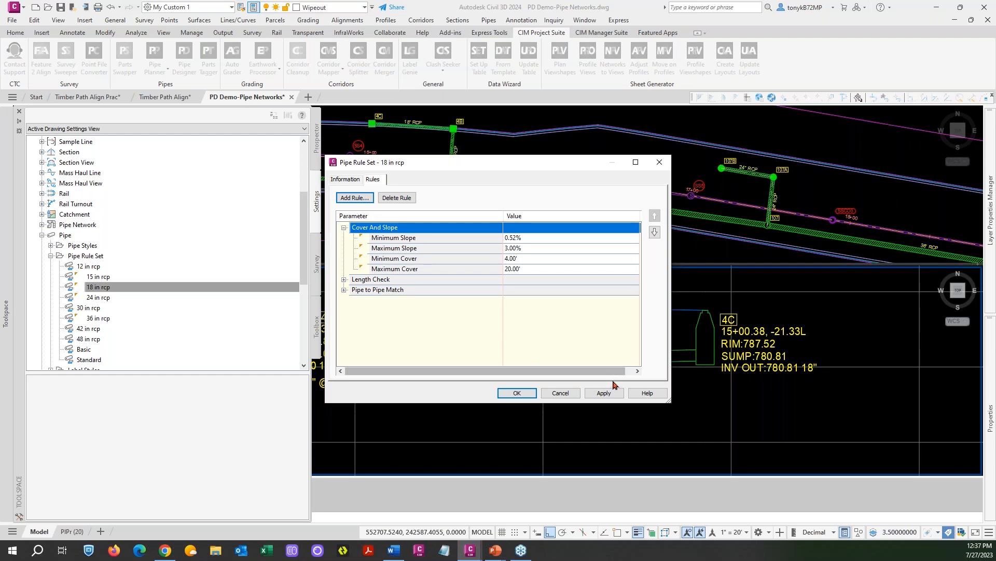
{"action": "left_click", "coordinate": [517, 393]}
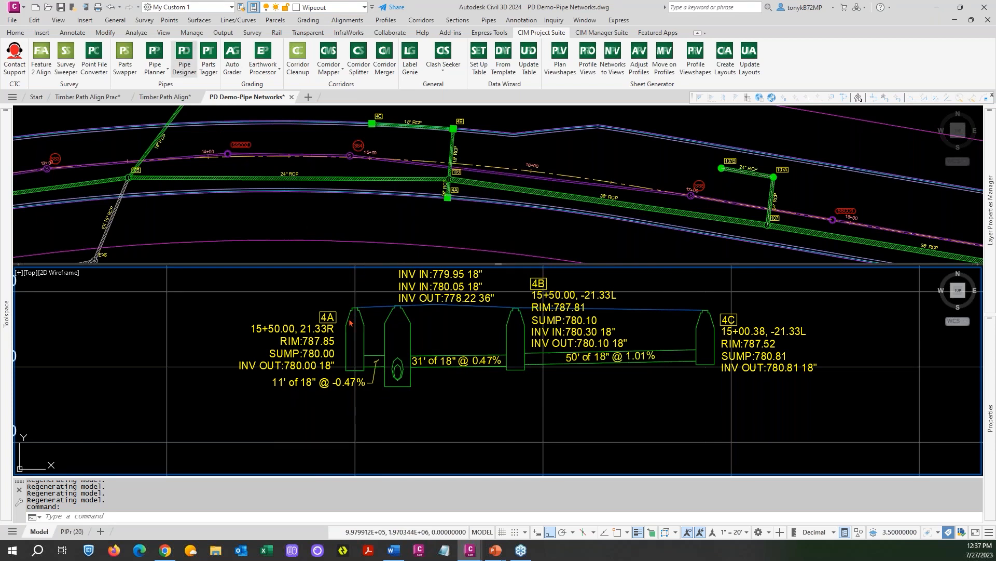
Load the pipe run from structure 4A to 4B in the profile view into Pipe Designer.
{"action": "left_click", "coordinate": [184, 57]}
{"action": "left_click", "coordinate": [355, 337]}
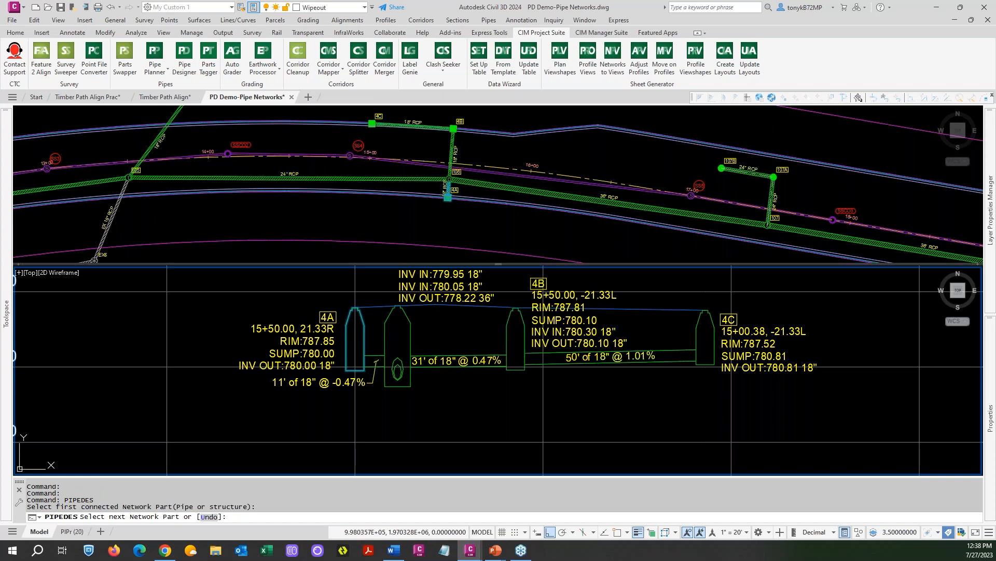
{"action": "left_click", "coordinate": [516, 337]}
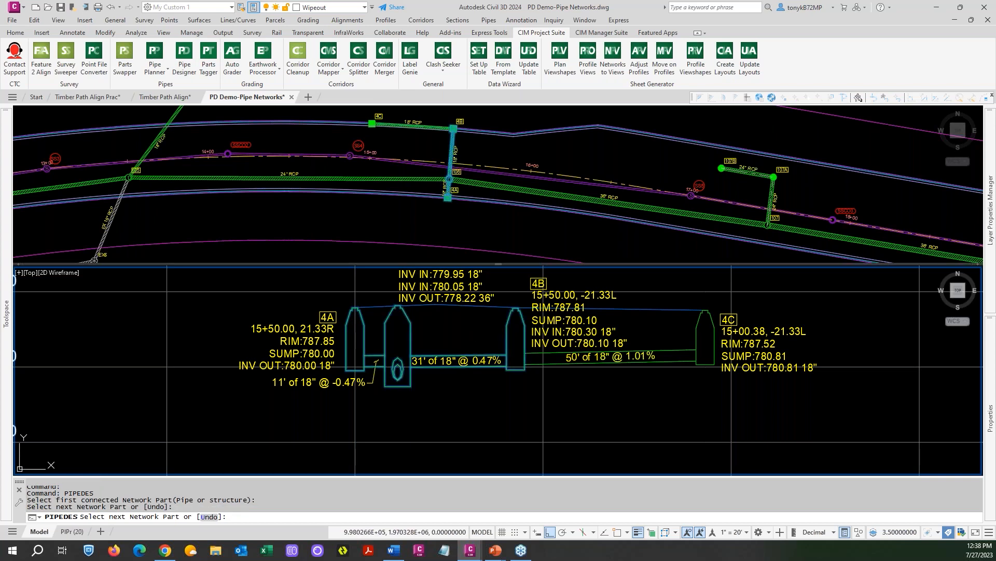
{"action": "key", "text": "Return"}
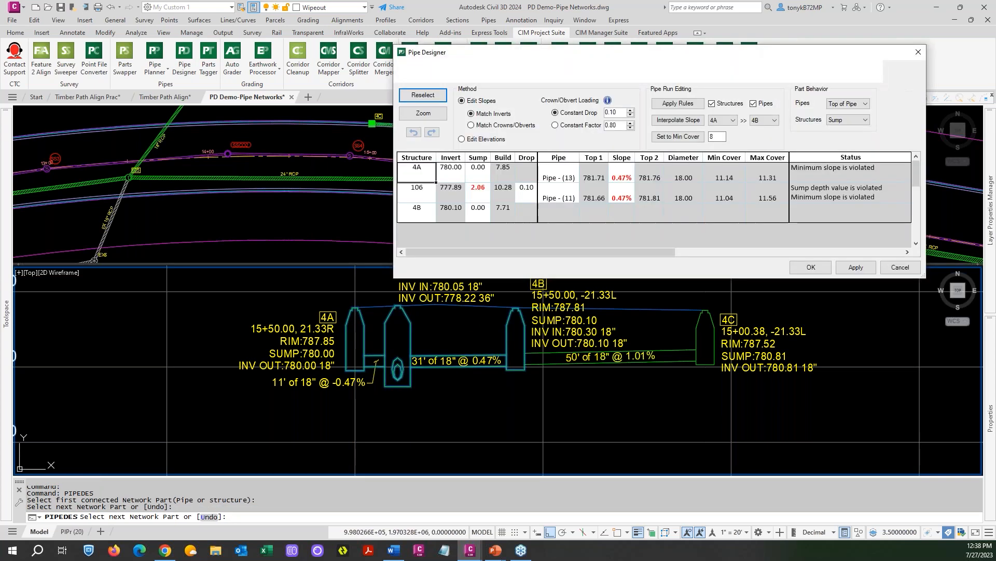
Lock the invert of structure 106, try applying the structure and pipe rules to the whole run, and cancel the edit.
{"action": "left_click", "coordinate": [428, 194]}
{"action": "right_click", "coordinate": [428, 195]}
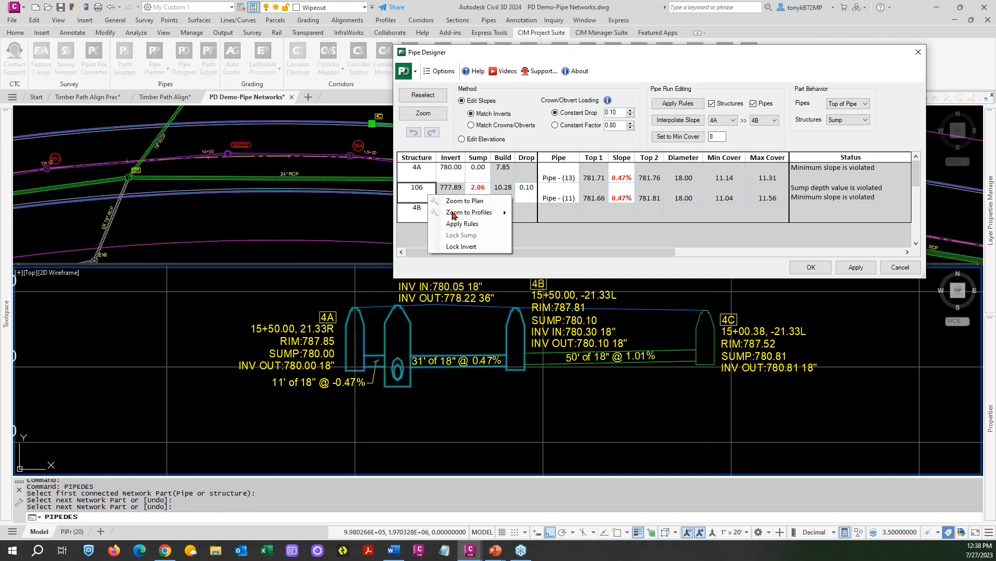
{"action": "left_click", "coordinate": [468, 247]}
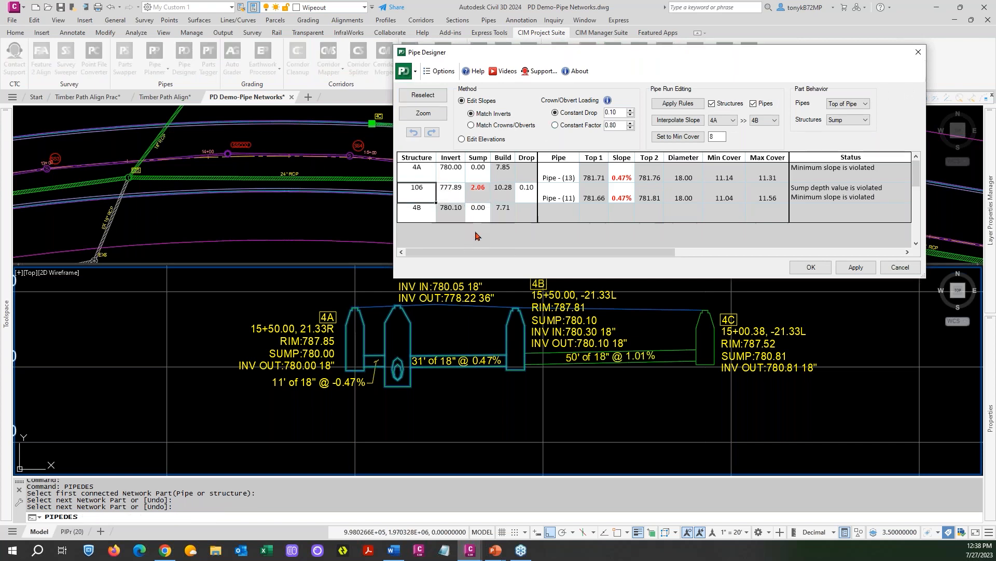
{"action": "left_click", "coordinate": [676, 104]}
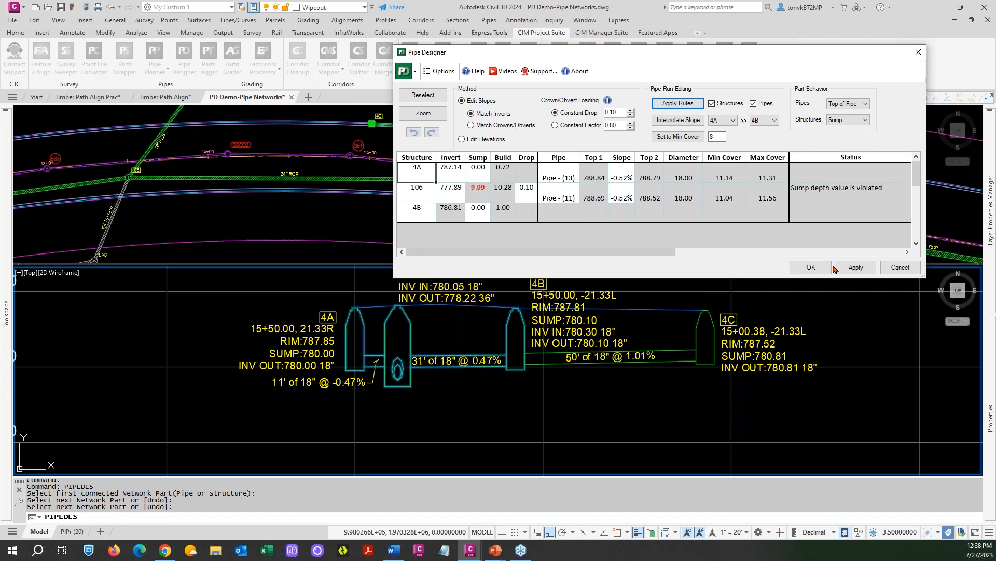
{"action": "left_click", "coordinate": [852, 268]}
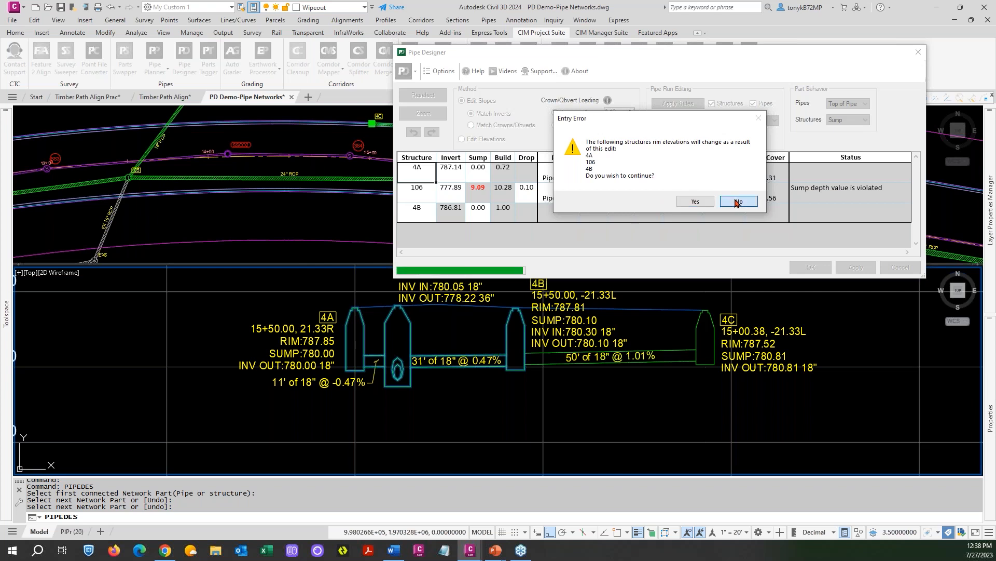
{"action": "left_click", "coordinate": [694, 200]}
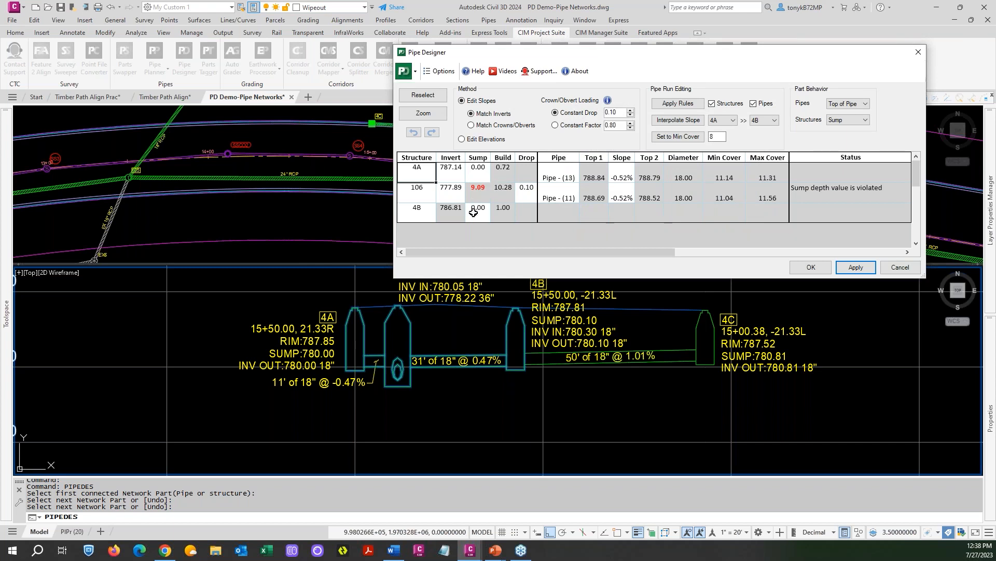
{"action": "left_click", "coordinate": [484, 191]}
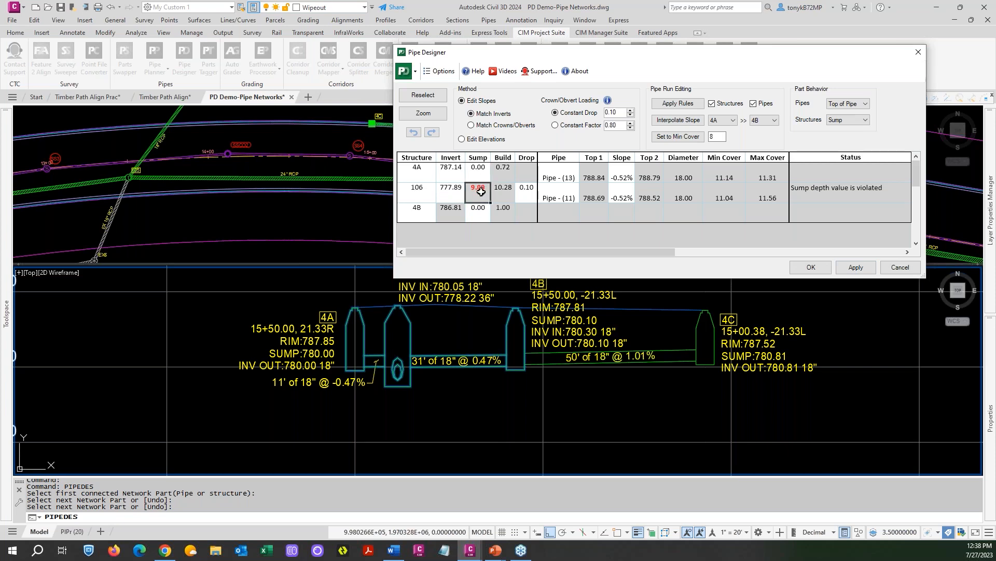
{"action": "left_click", "coordinate": [901, 267]}
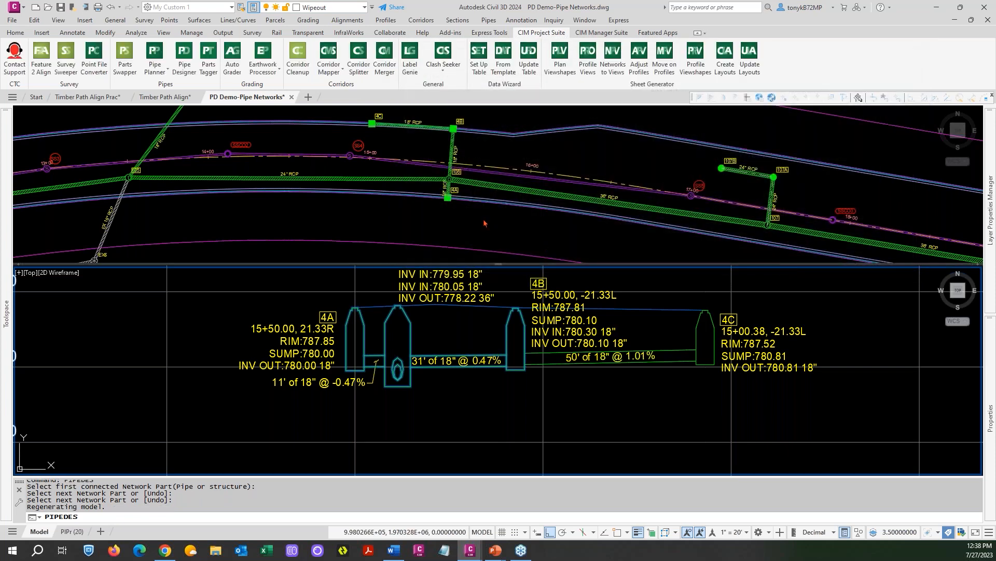
{"action": "left_click", "coordinate": [373, 328]}
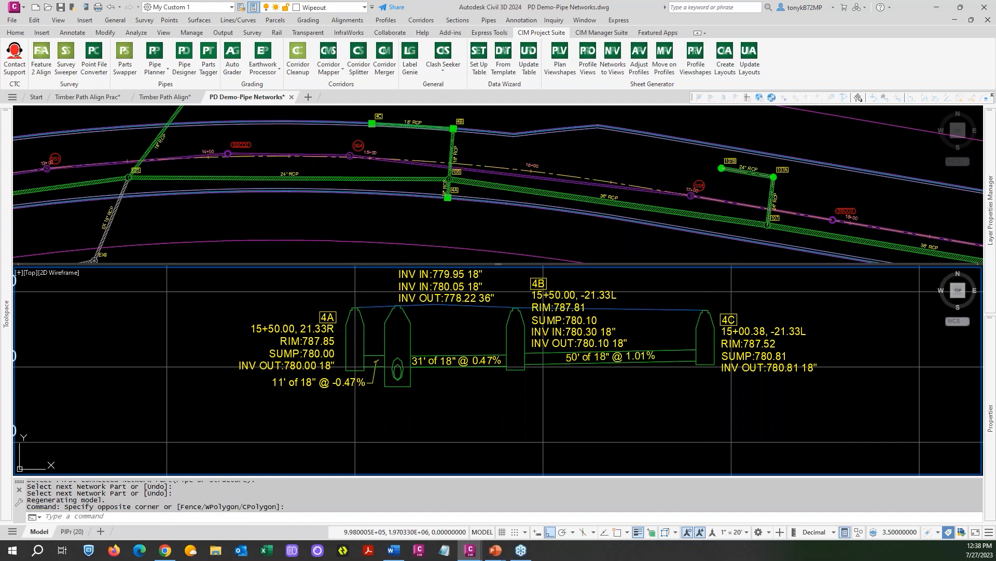
Restart Pipe Designer on the run between structures 4A and 4B in the storm lateral profile.
{"action": "key", "text": "Return"}
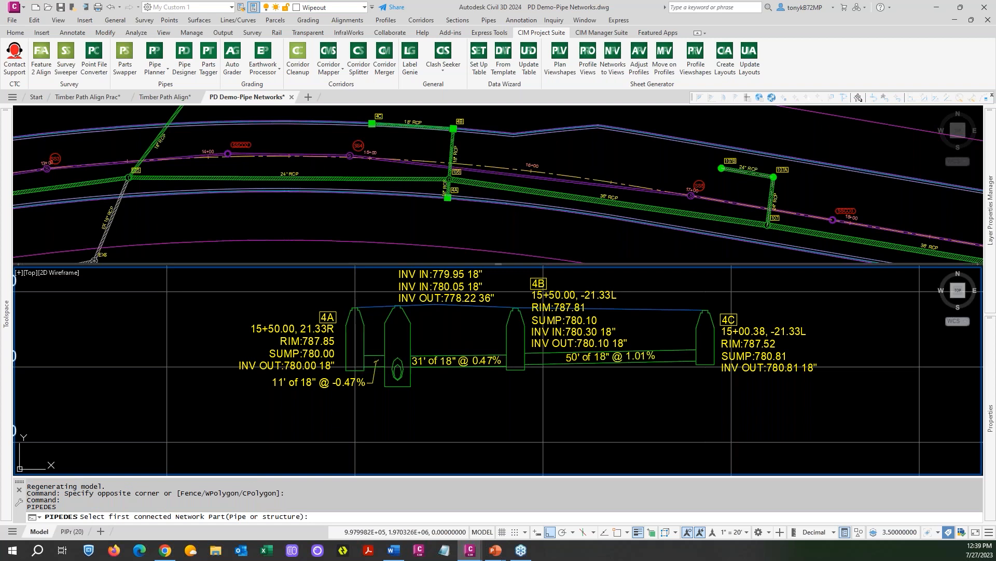
{"action": "left_click", "coordinate": [363, 343]}
{"action": "left_click", "coordinate": [452, 363]}
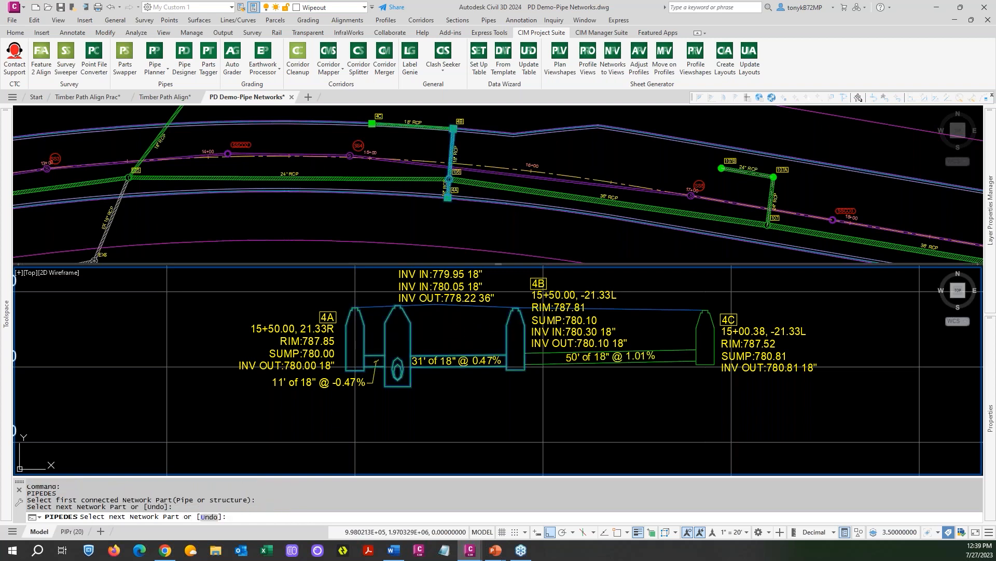
{"action": "key", "text": "Return"}
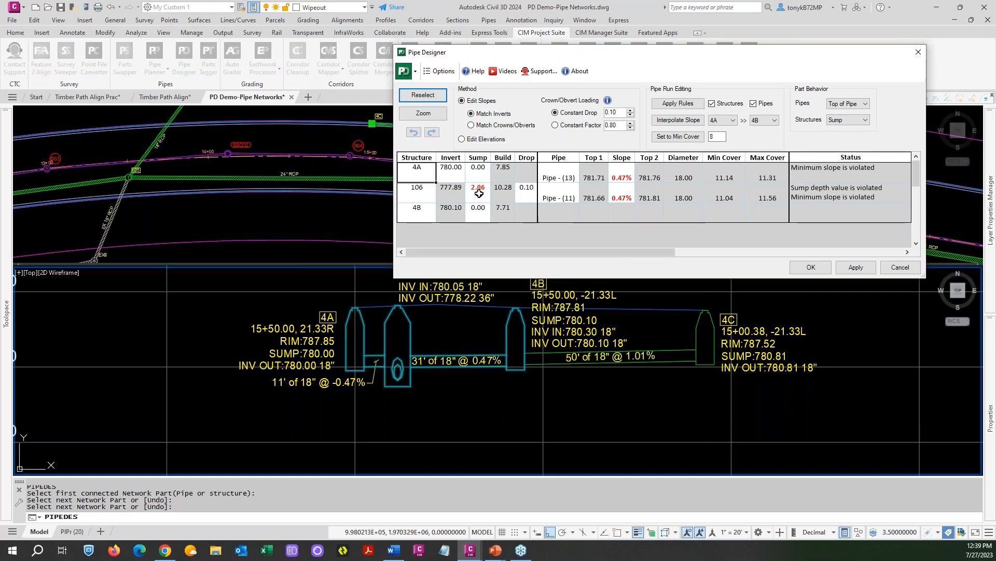
{"action": "left_click", "coordinate": [621, 177]}
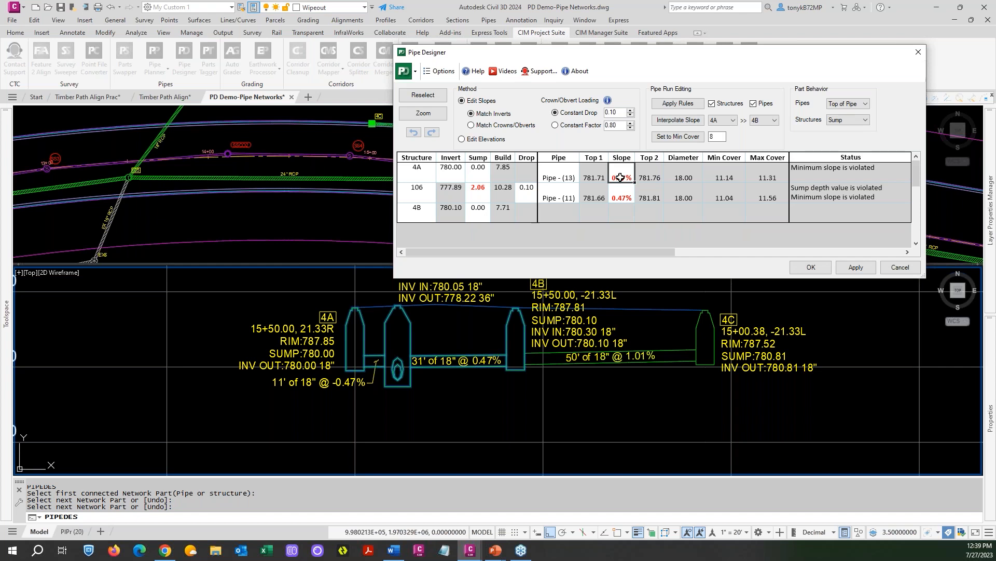
{"action": "type", "text": "2"}
{"action": "left_click", "coordinate": [621, 192]}
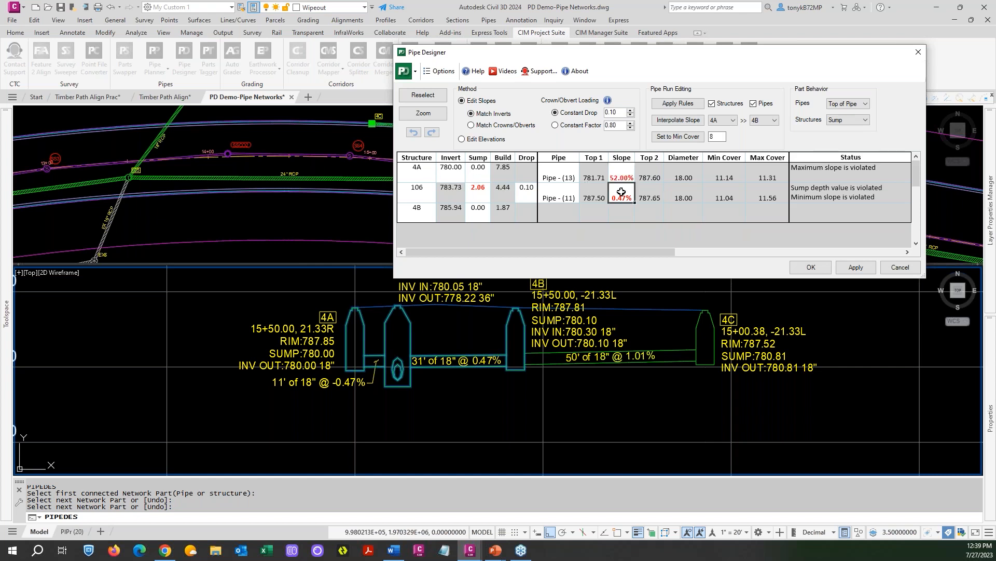
{"action": "type", "text": "52"}
{"action": "key", "text": "Return"}
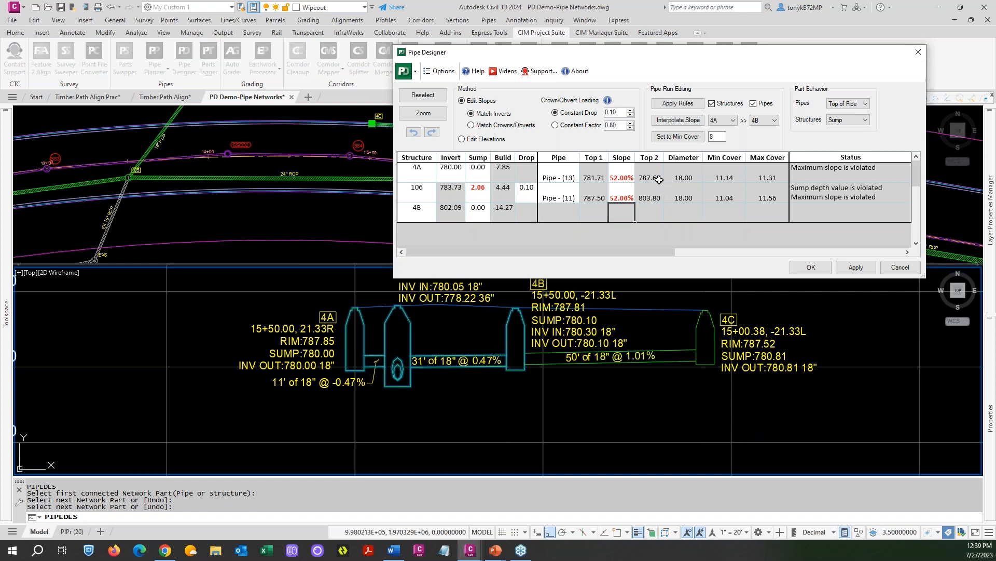
Set the slopes of Pipe - (13) and Pipe - (11) to 0.52% and apply the changes to the drawing.
{"action": "left_click", "coordinate": [622, 178]}
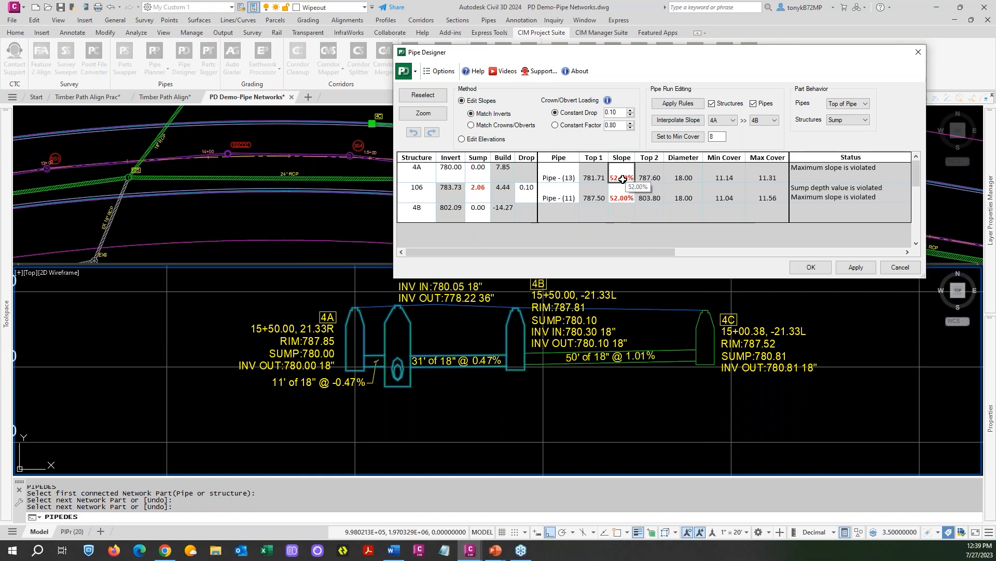
{"action": "type", "text": ".52"}
{"action": "left_click", "coordinate": [621, 196]}
{"action": "type", "text": ".52"}
{"action": "key", "text": "Return"}
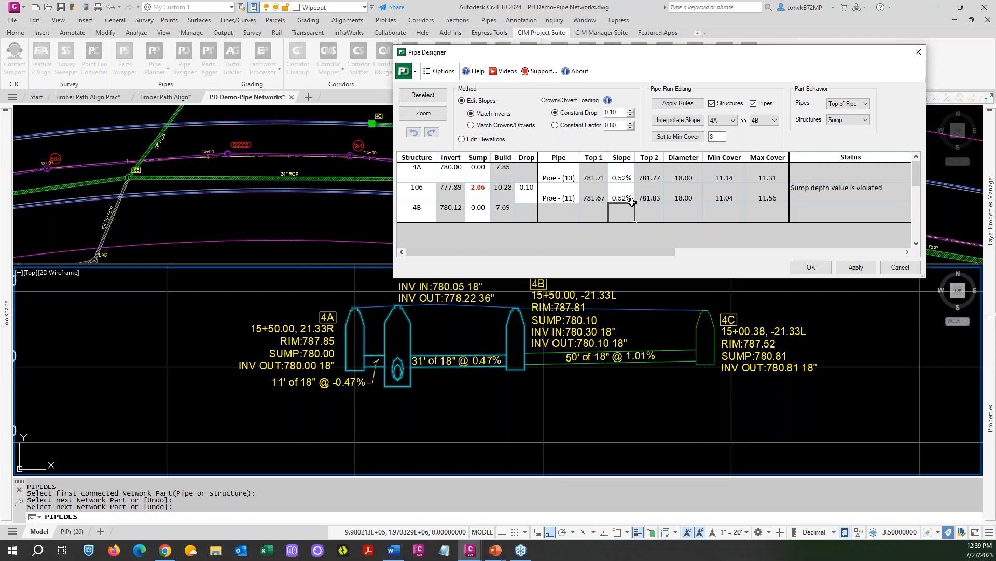
{"action": "left_click", "coordinate": [856, 267]}
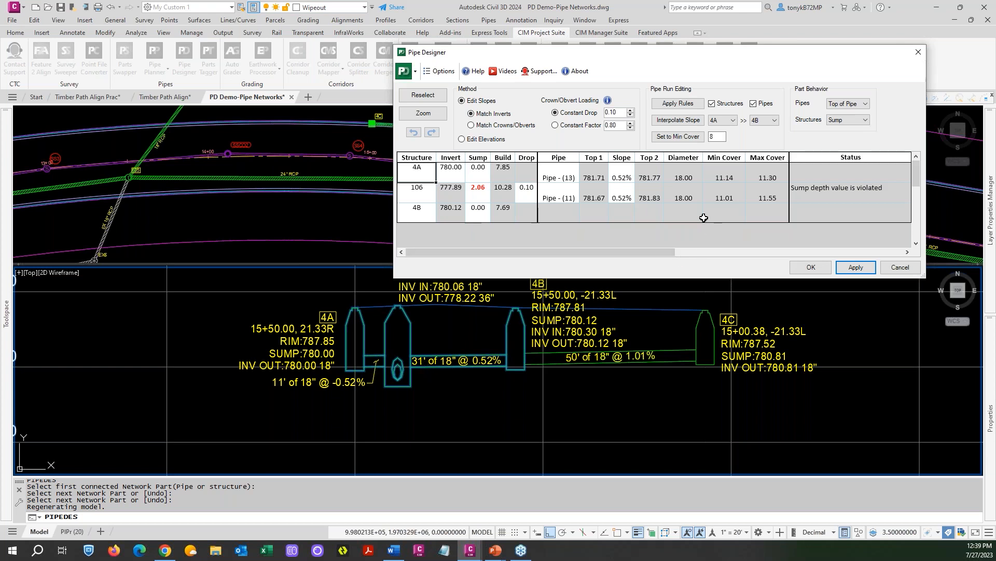
Lock the invert of structure 106, interpolate the slope from 106 to 4B, and apply the result to the drawing.
{"action": "left_click", "coordinate": [729, 121]}
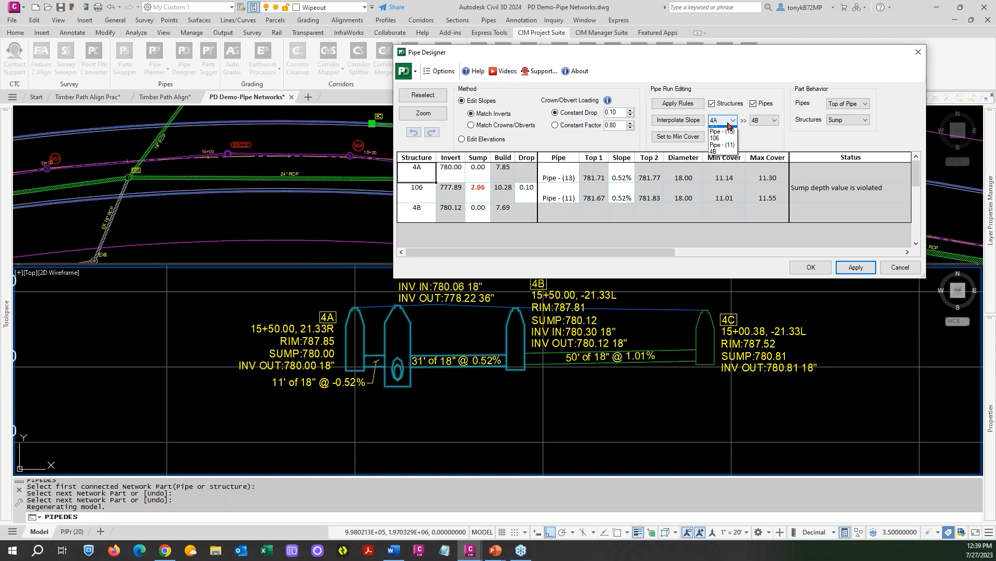
{"action": "left_click", "coordinate": [722, 144]}
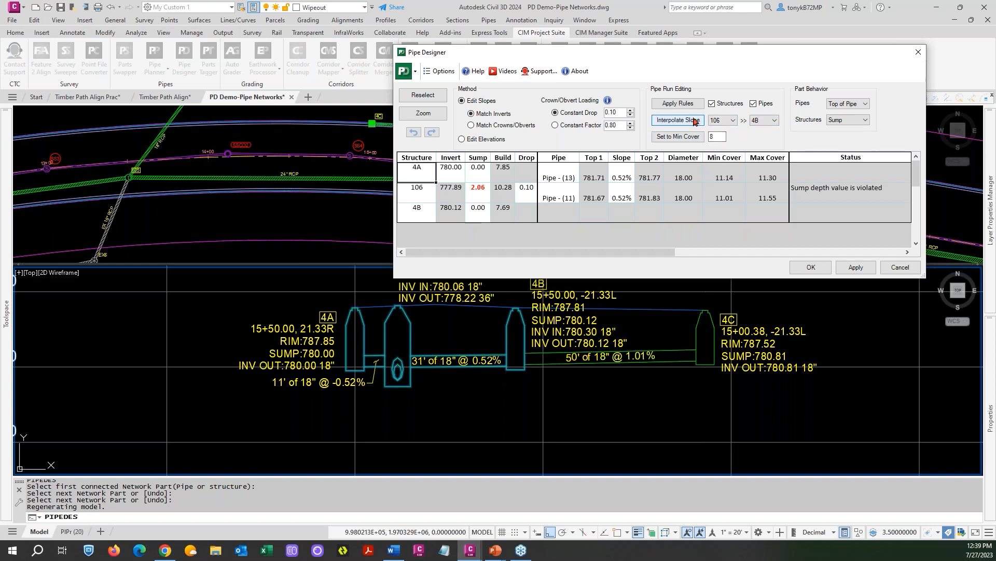
{"action": "left_click", "coordinate": [416, 189]}
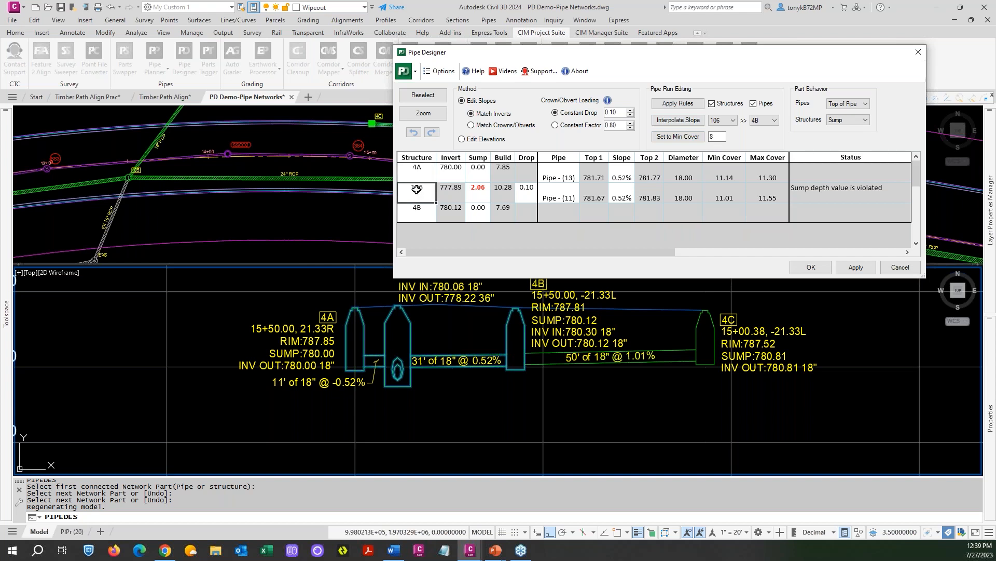
{"action": "right_click", "coordinate": [416, 190]}
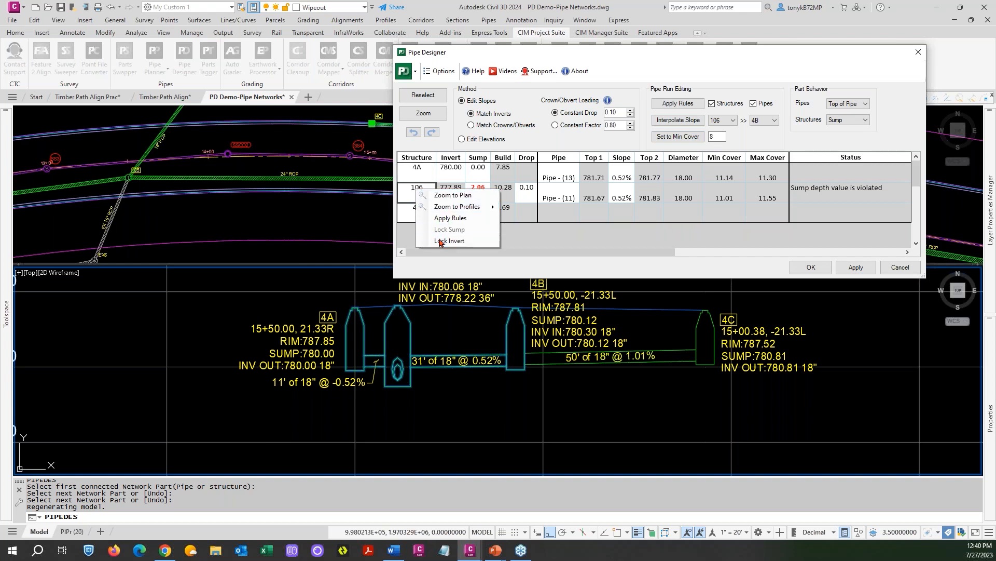
{"action": "left_click", "coordinate": [440, 240]}
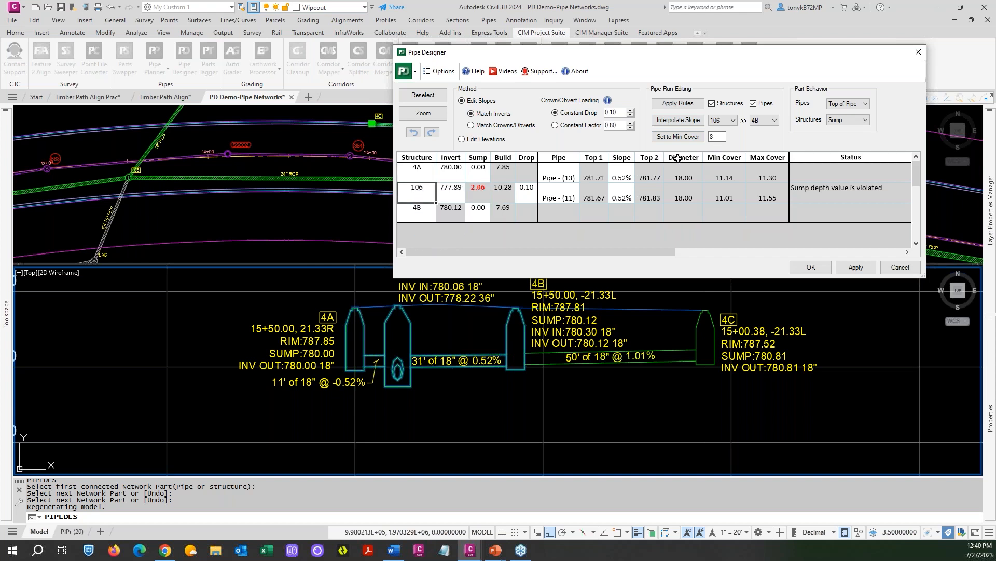
{"action": "left_click", "coordinate": [690, 124]}
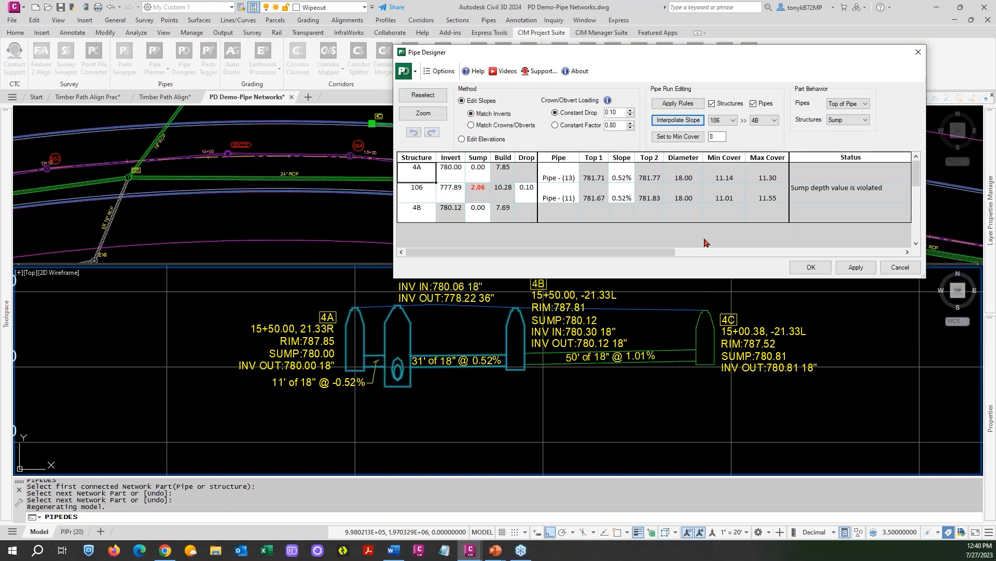
{"action": "left_click", "coordinate": [853, 267]}
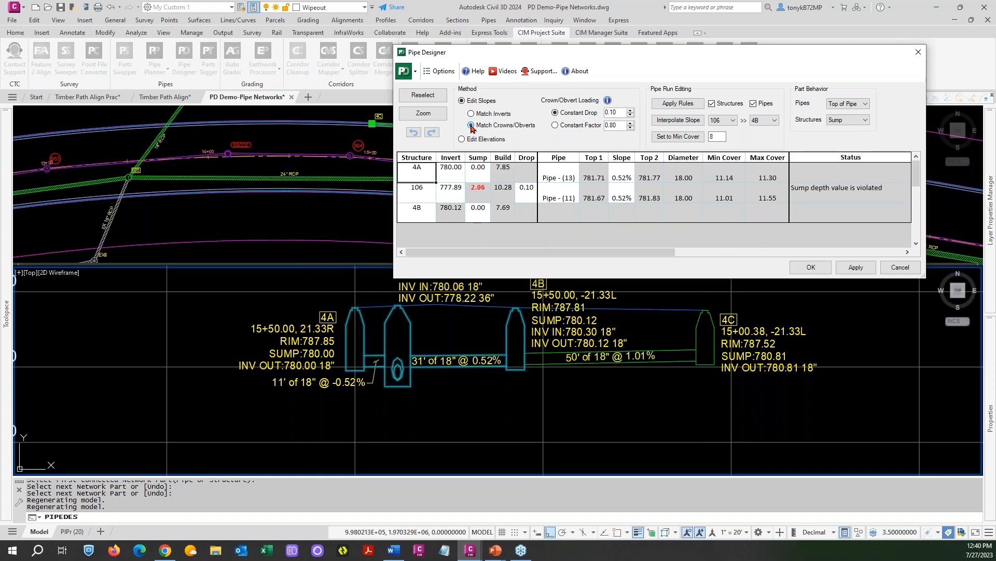
Change the editing method to Edit Elevations, set the pipe behavior to Invert, and accept the pipe run design.
{"action": "left_click", "coordinate": [471, 126]}
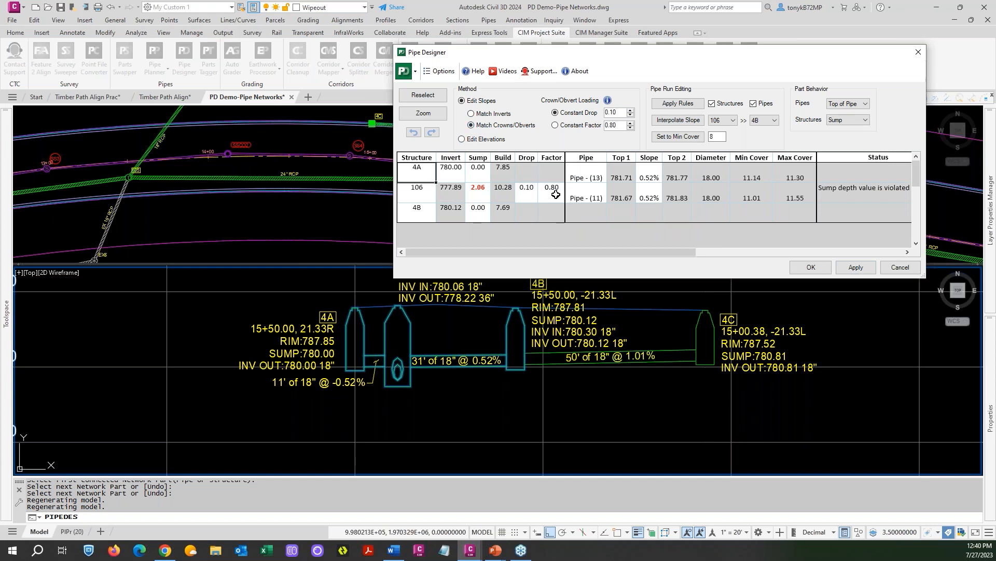
{"action": "left_click", "coordinate": [463, 139]}
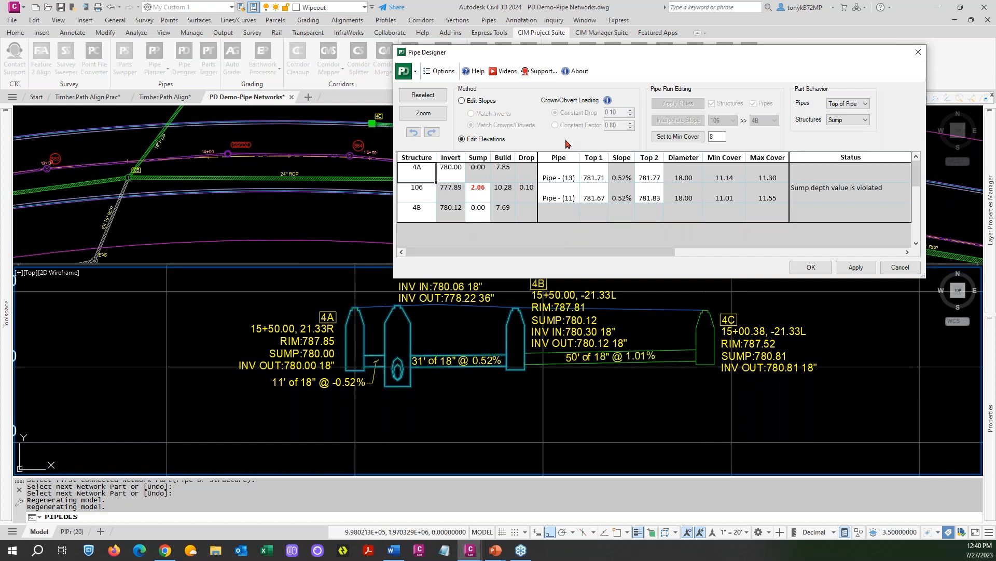
{"action": "left_click", "coordinate": [865, 104]}
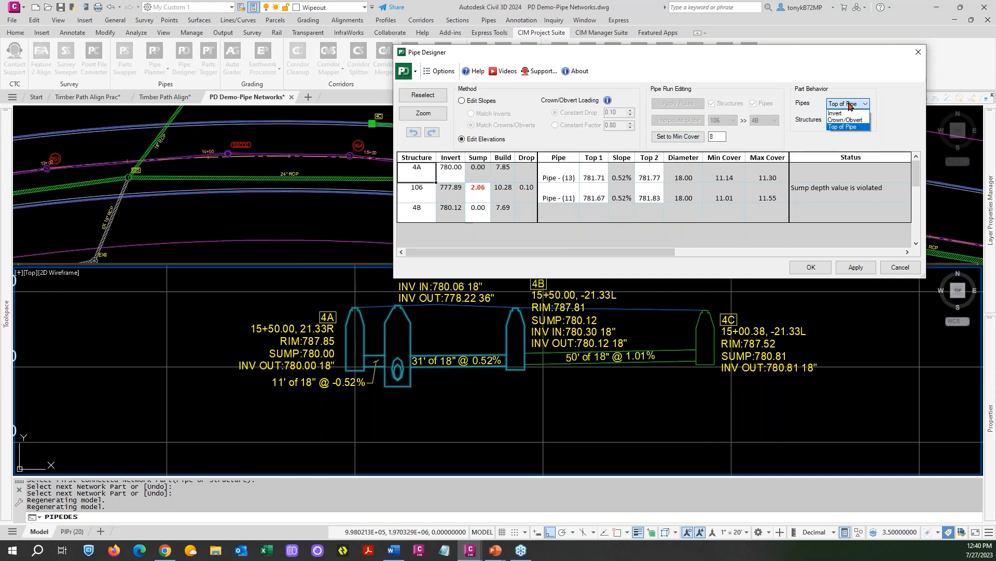
{"action": "left_click", "coordinate": [840, 115]}
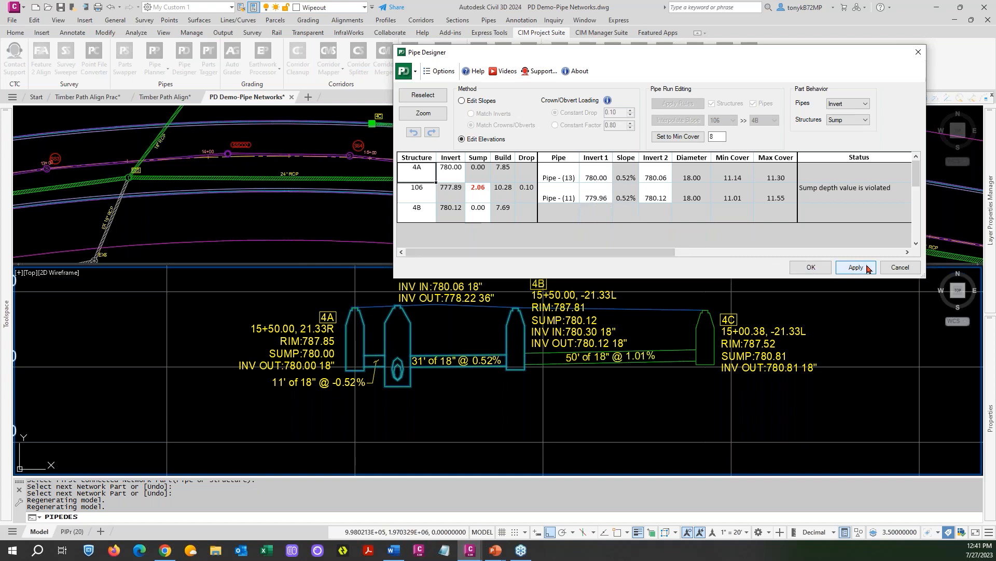
{"action": "left_click", "coordinate": [809, 268]}
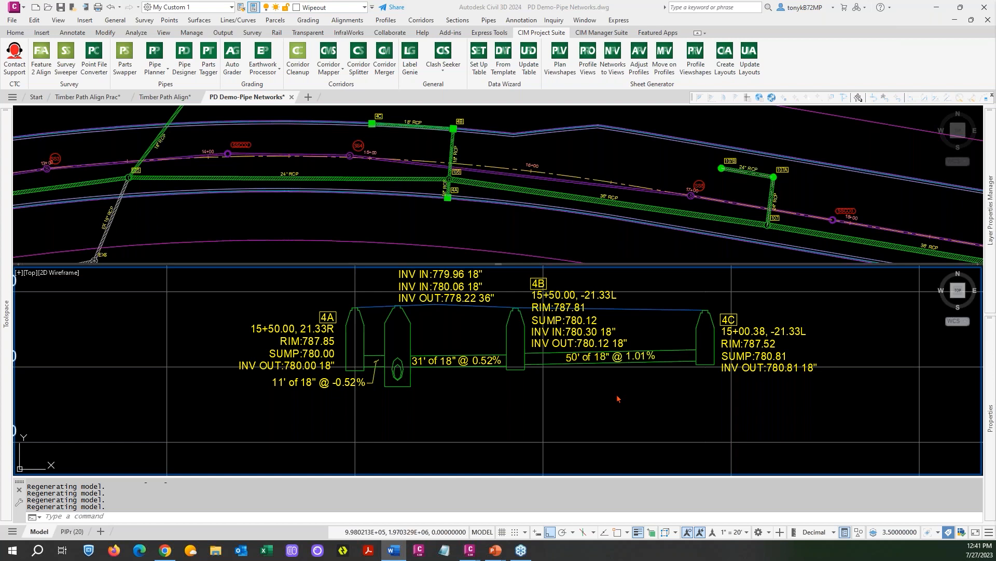
Switch to the Pipe Designer PowerPoint slide show and advance to the Pipes slide.
{"action": "key", "text": "super+Tab"}
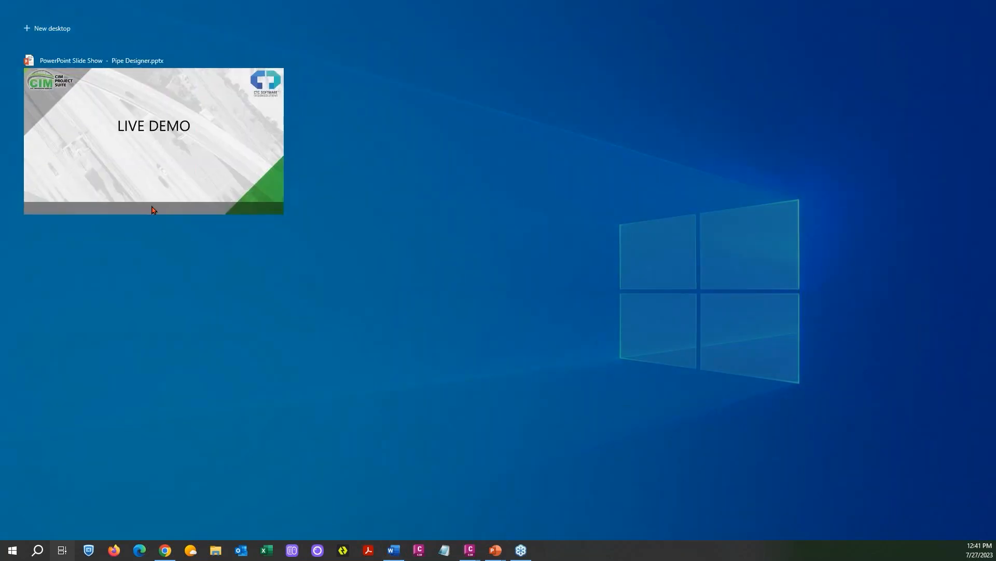
{"action": "left_click", "coordinate": [188, 177]}
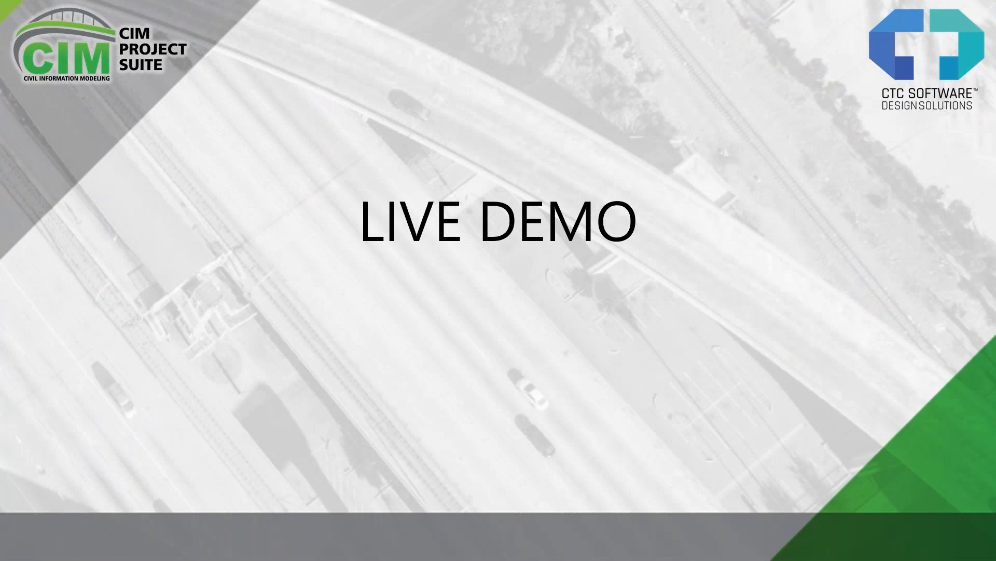
{"action": "key", "text": "Right"}
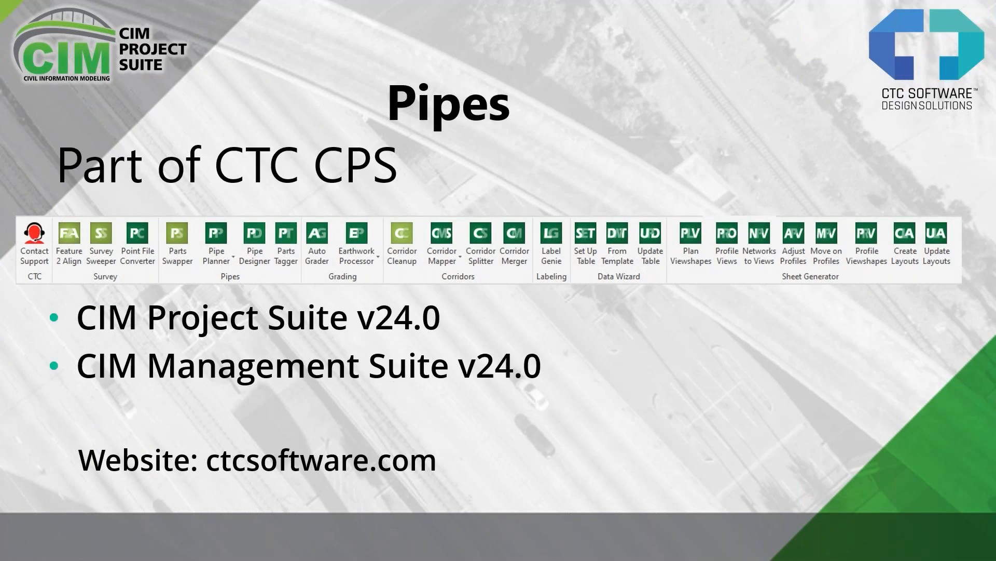